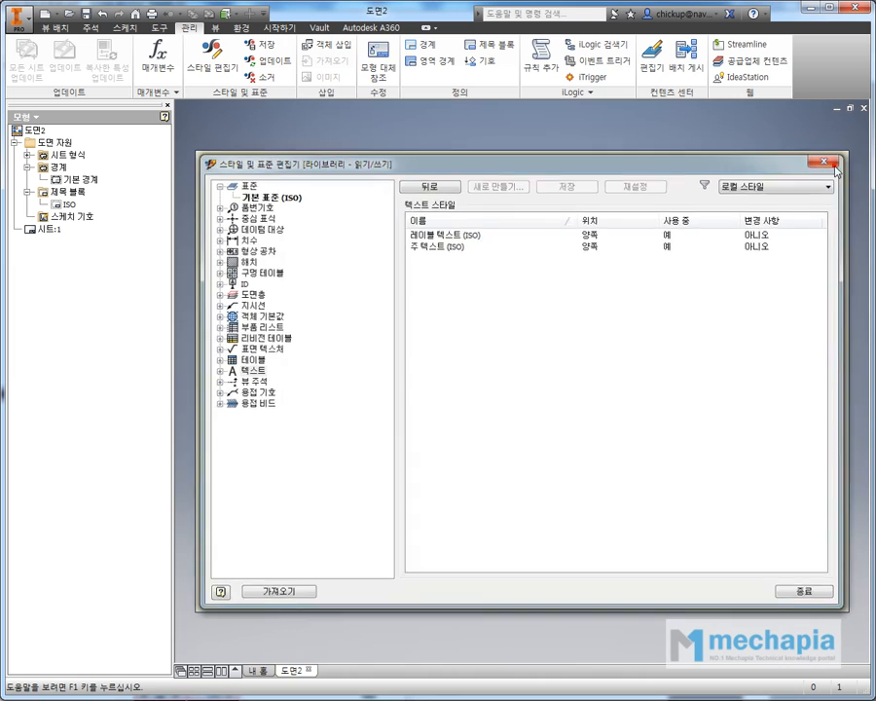
Step: Close the Style and Standard Editor and collapse the 경계 and 제목 블록 folders in the drawing resources
left_click(543, 238)
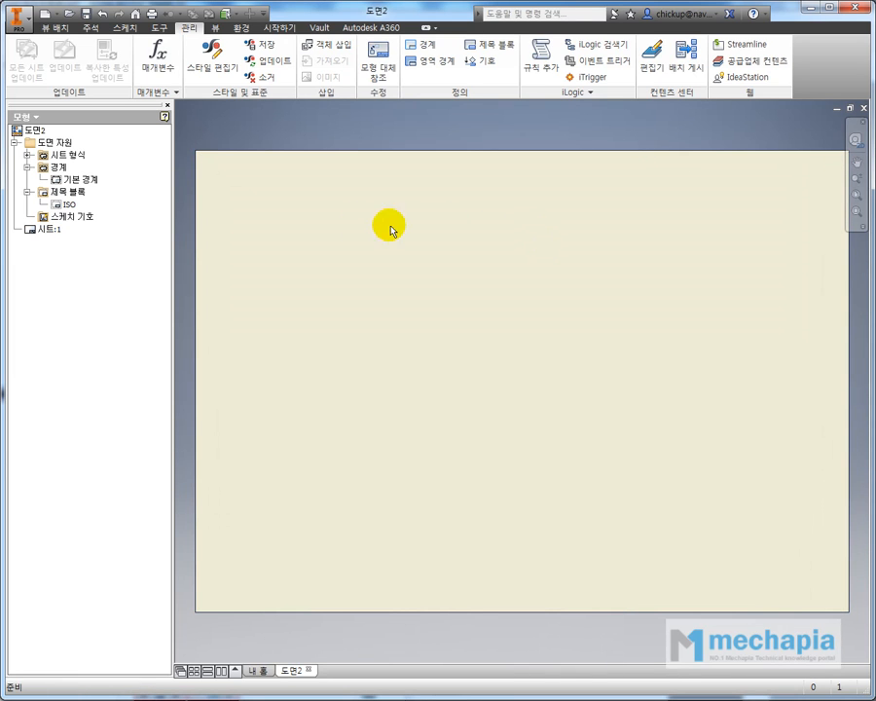
left_click(28, 168)
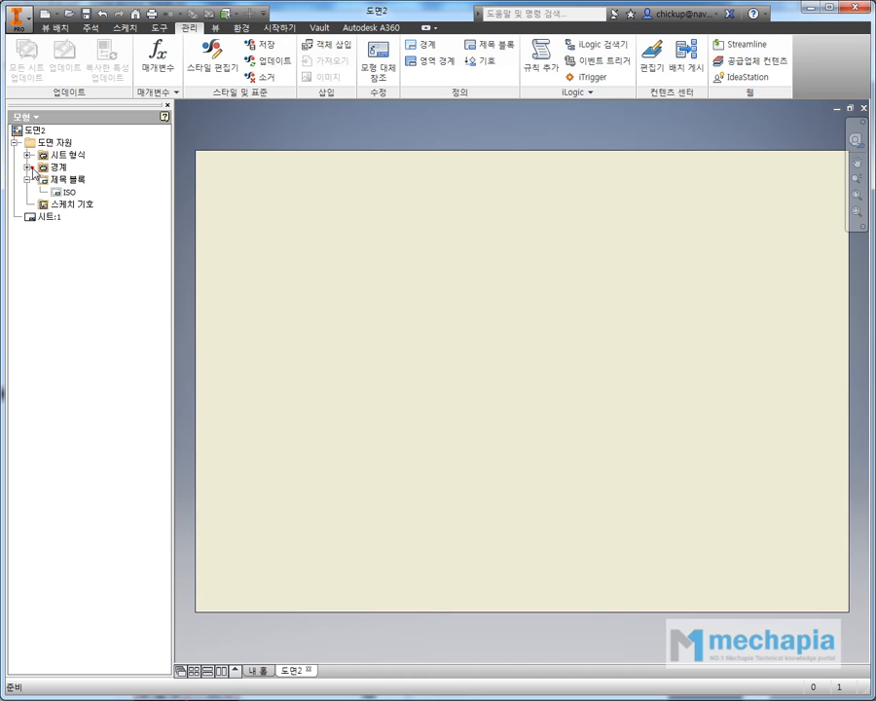
left_click(28, 180)
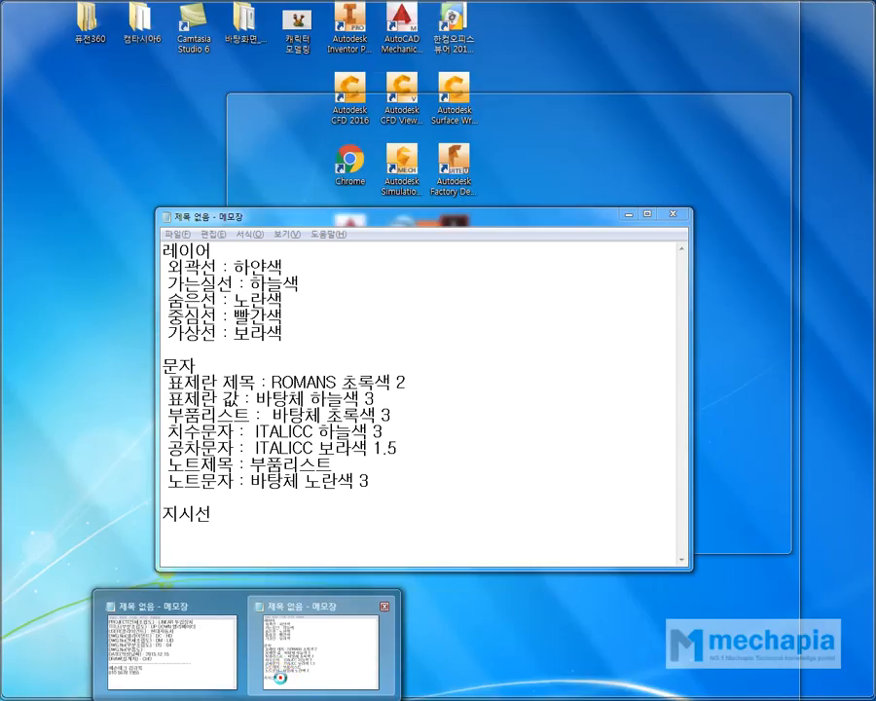
Step: Review the layer colours and text specifications in the Notepad memo, and briefly look at the style editor in Inventor
left_click(271, 684)
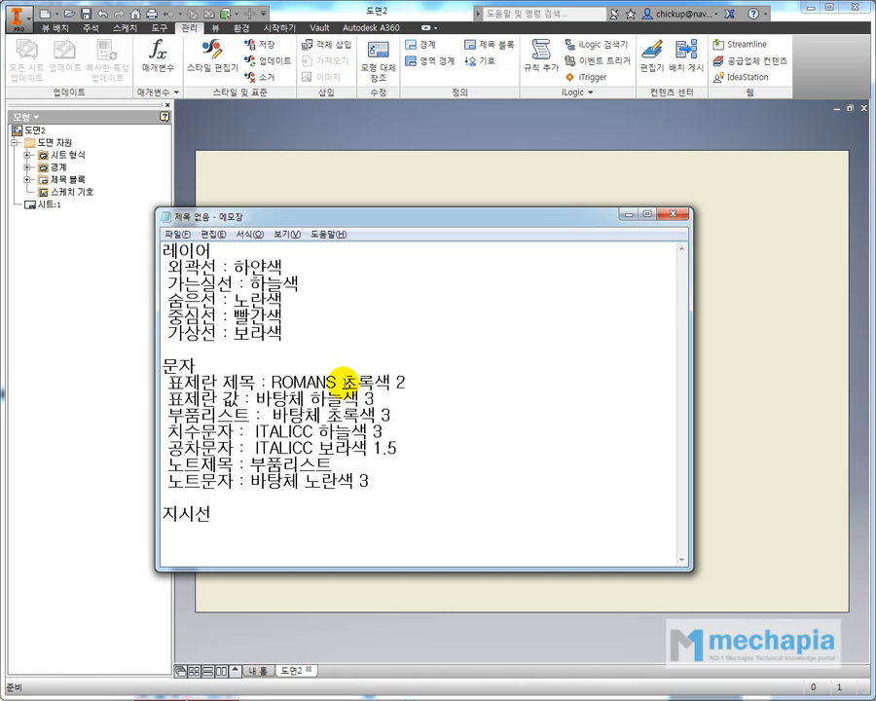
left_click(362, 181)
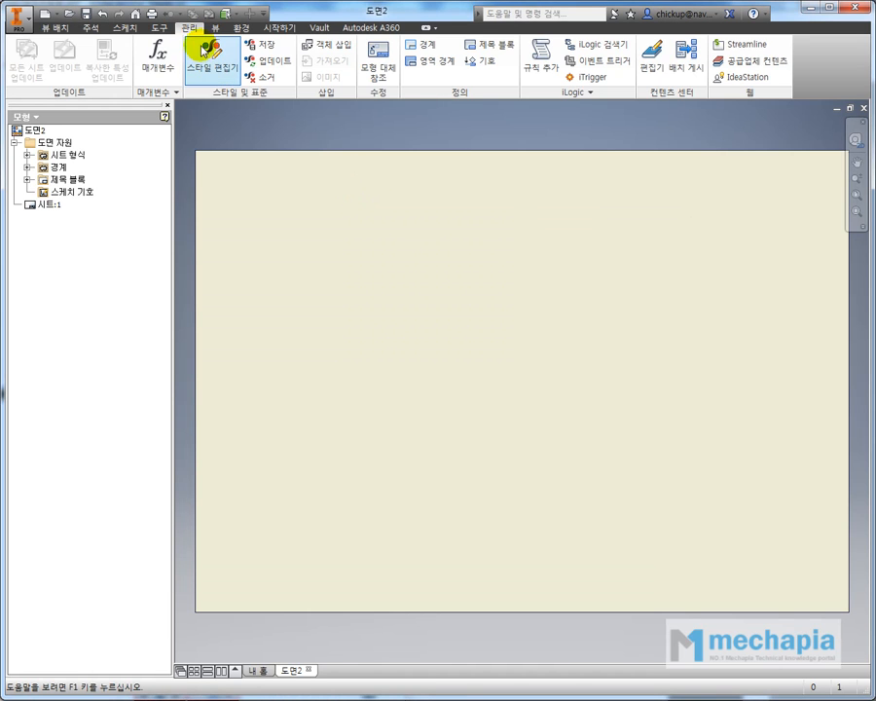
left_click(207, 55)
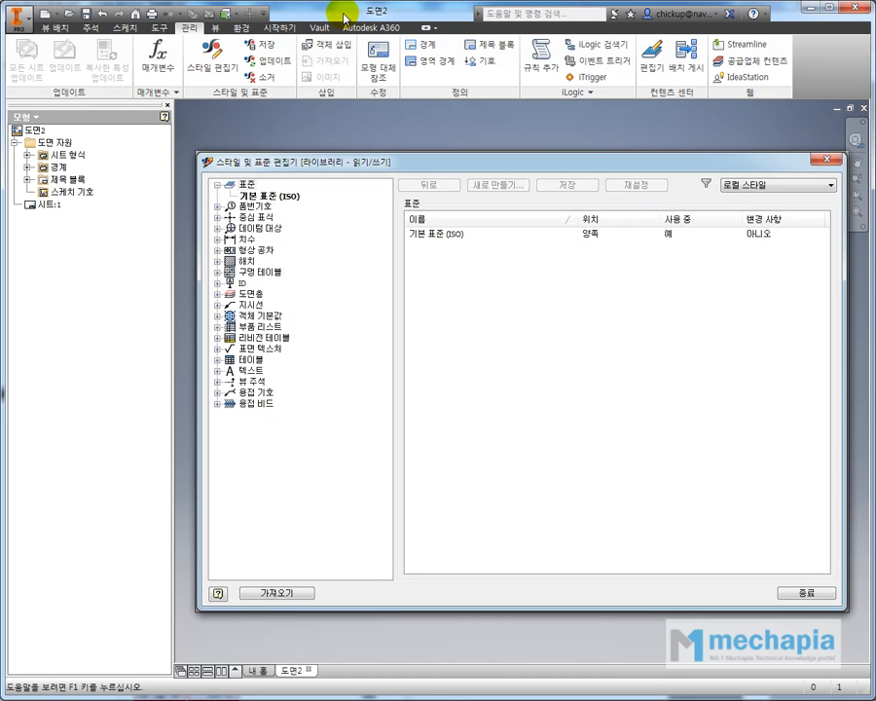
left_click(827, 159)
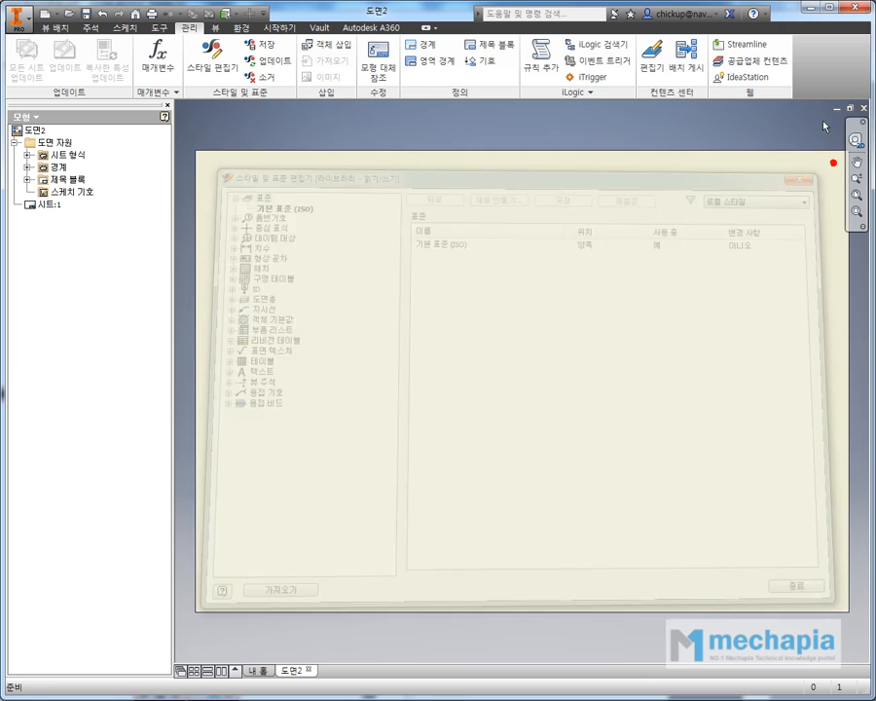
Step: Close drawing 도면2 and try to create a drawing with the default template from the home page
left_click(864, 109)
left_click(395, 380)
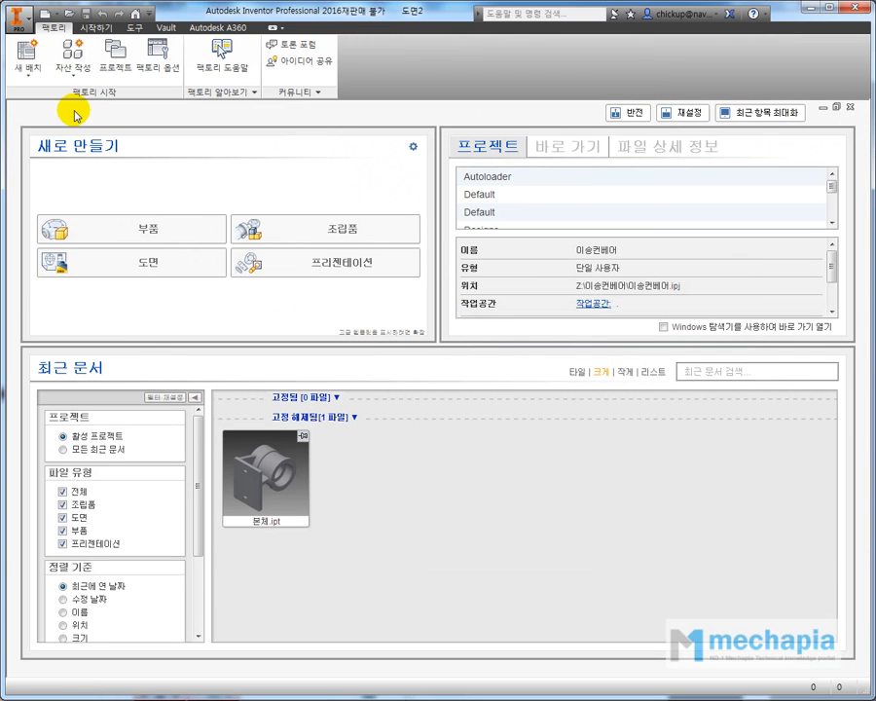
left_click(134, 266)
left_click(551, 389)
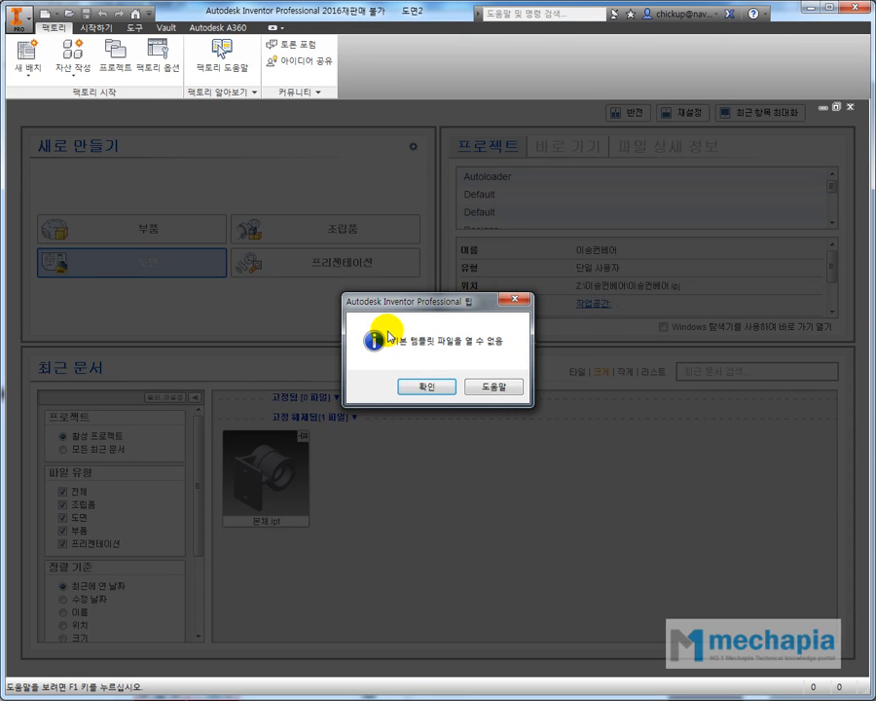
left_click(438, 387)
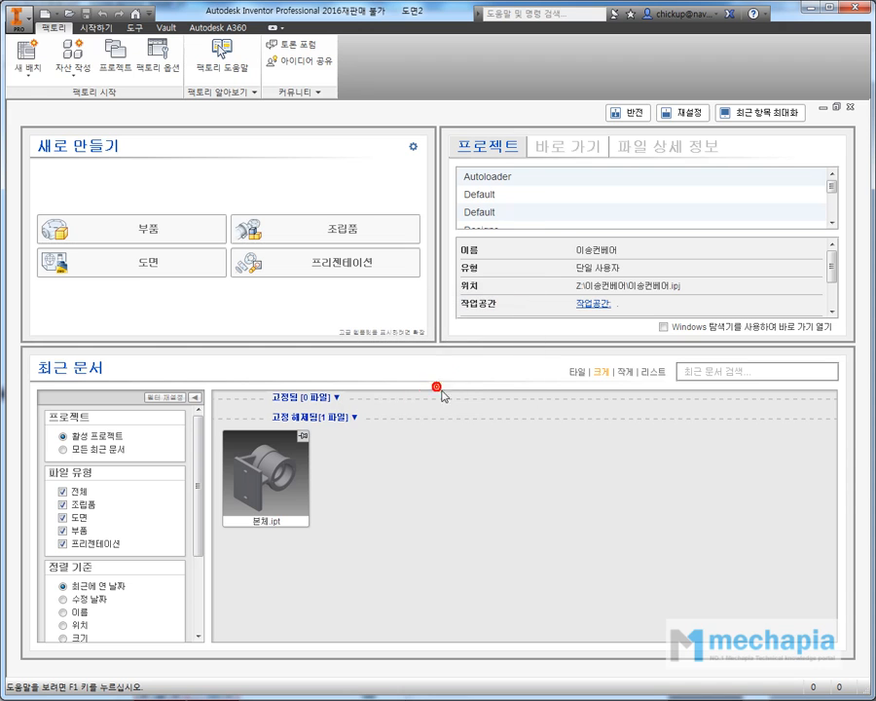
Step: Create a new drawing from the Drawing.idw template
left_click(94, 28)
left_click(66, 68)
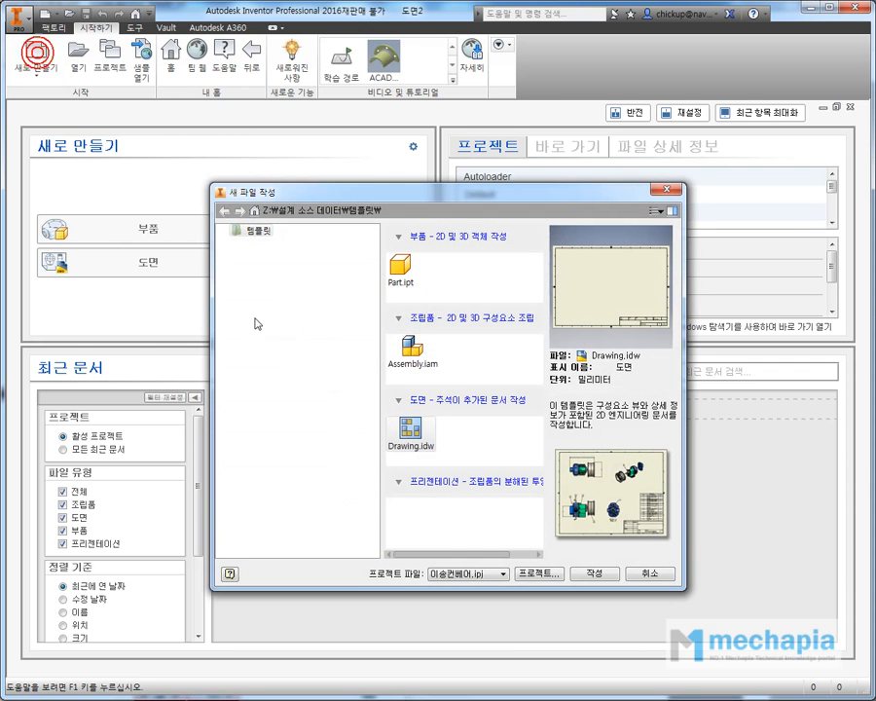
double_click(427, 423)
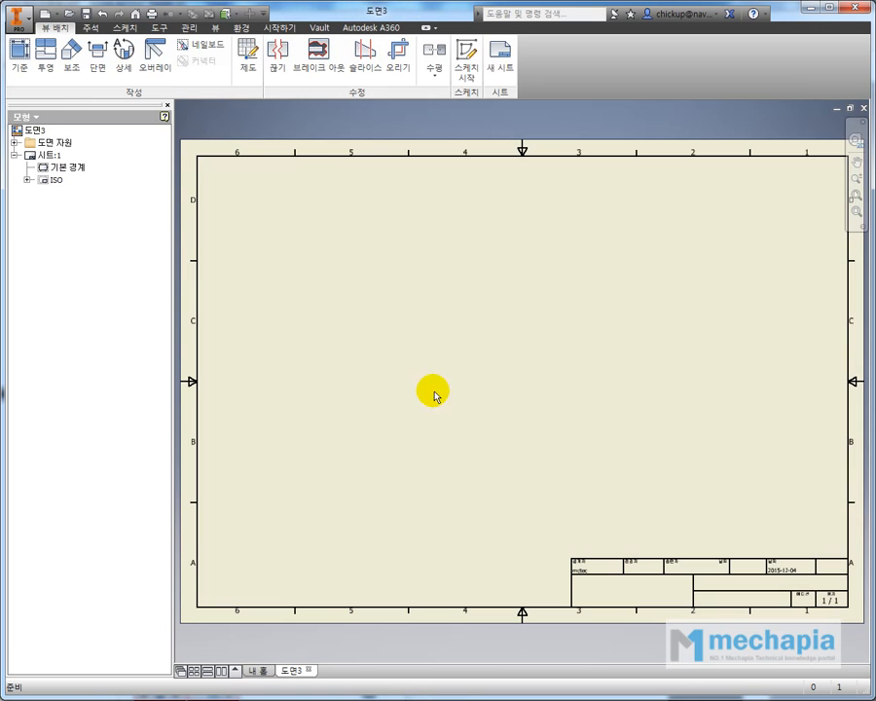
Step: Delete the default border (기본 경계) and the ISO title block from 시트:1
left_click(49, 168)
right_click(46, 169)
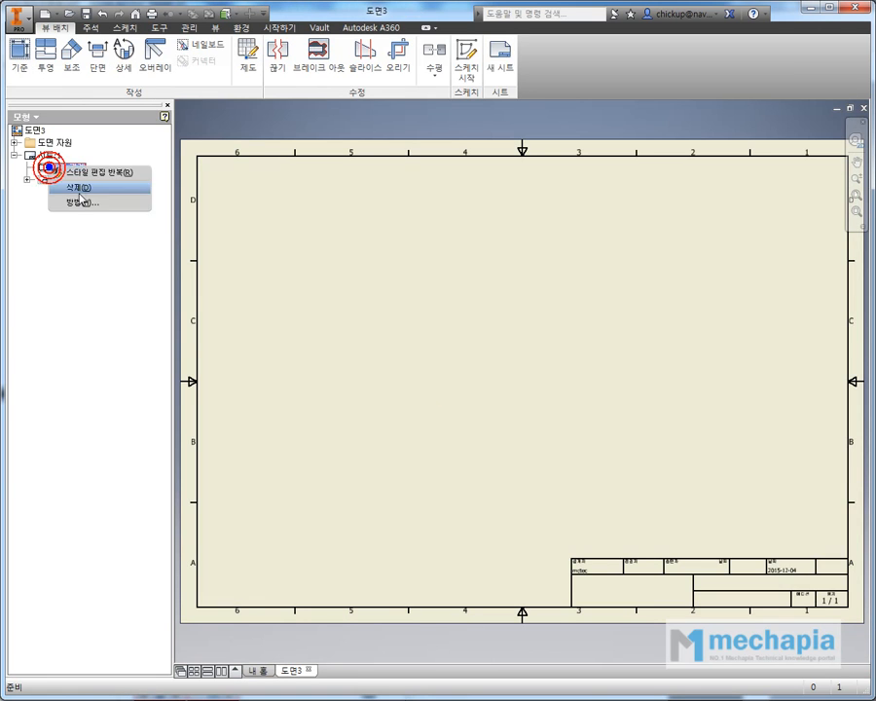
left_click(88, 188)
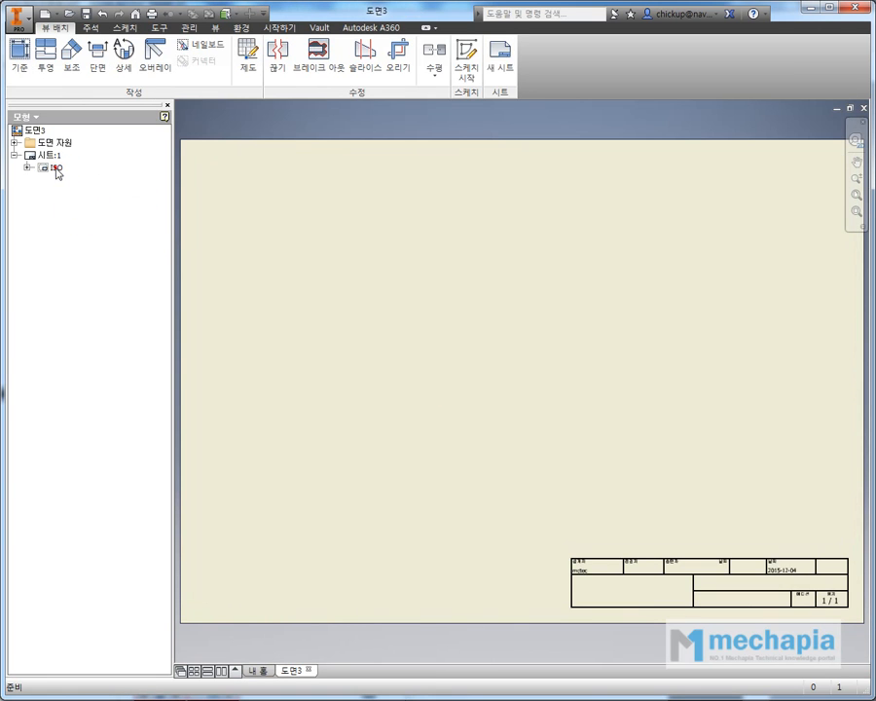
right_click(56, 167)
left_click(77, 189)
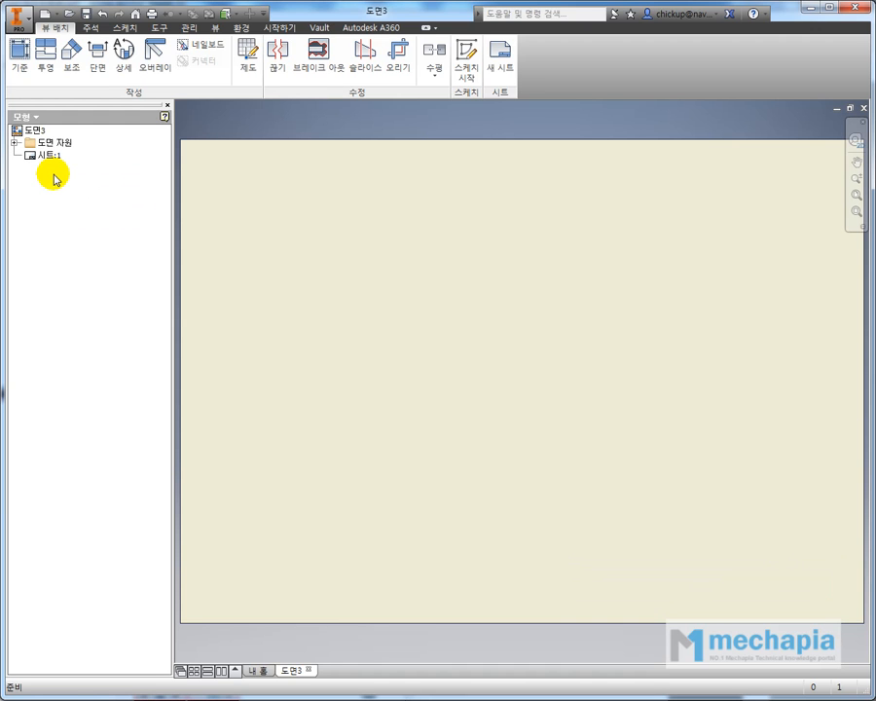
Step: Open the Style and Standard Editor and look over the layer (도면층) and text (텍스트) style lists
left_click(188, 28)
left_click(232, 68)
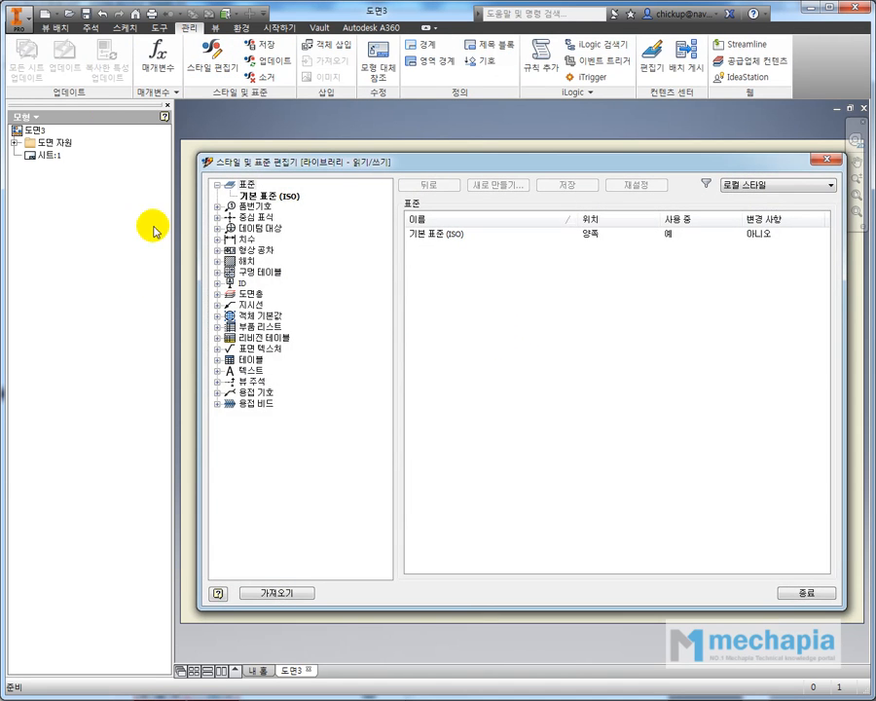
left_click(218, 185)
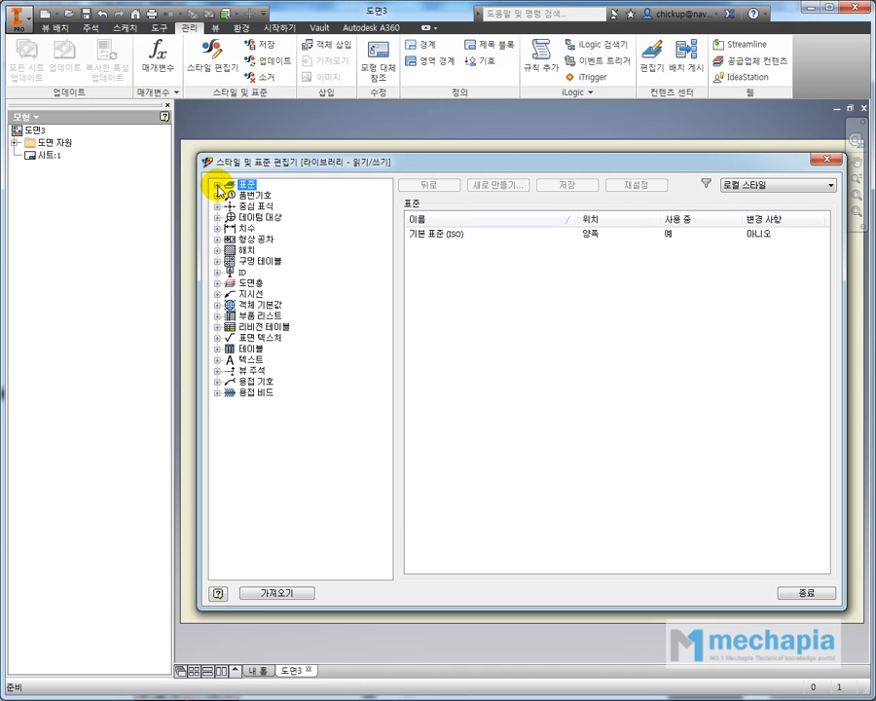
left_click(249, 282)
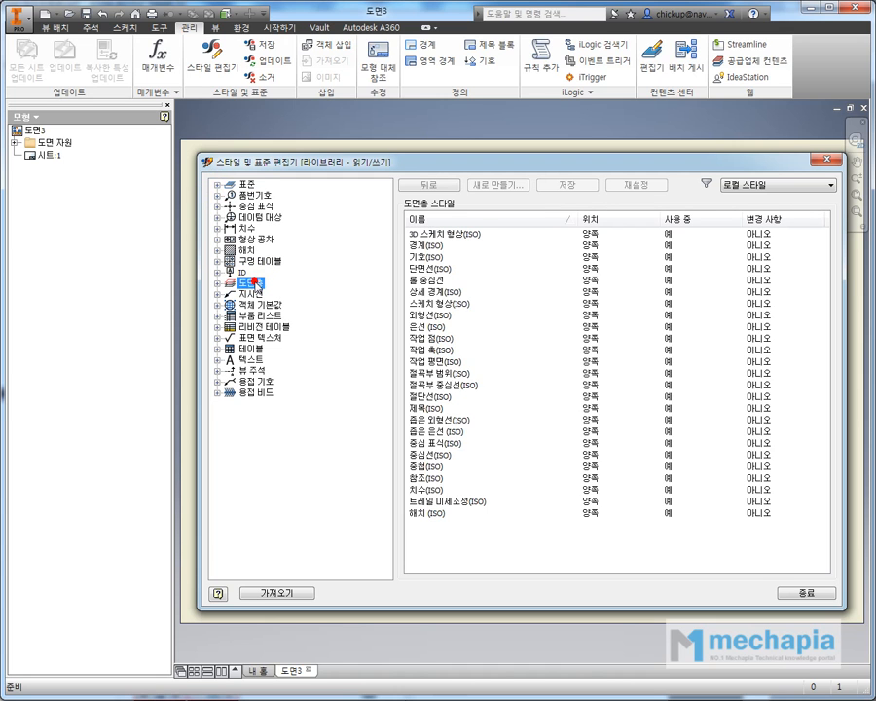
left_click(255, 359)
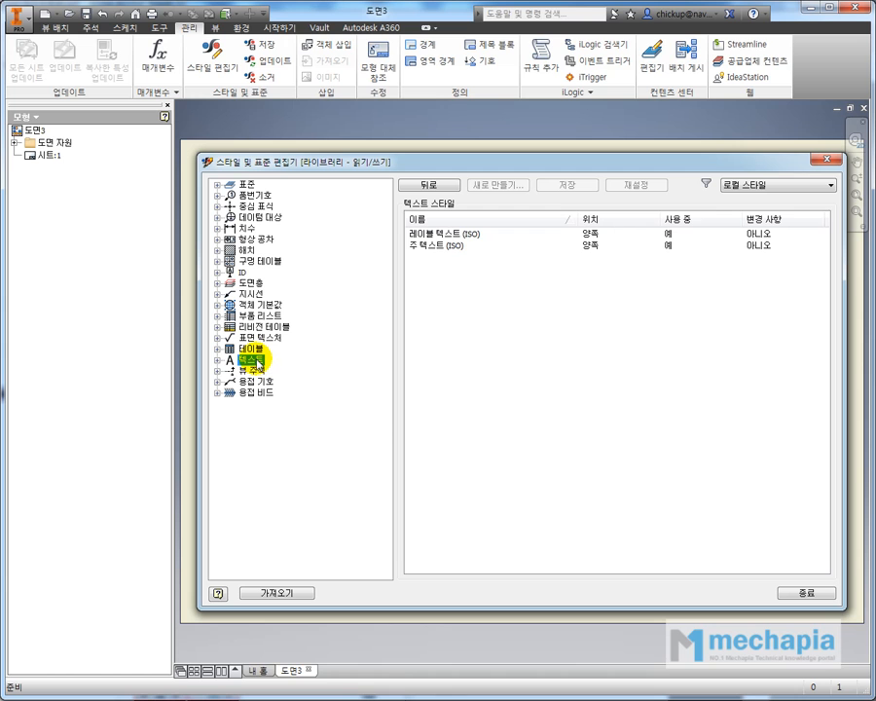
Step: Switch to the Notepad memo to review the title block title, title block value and parts list text specifications, and return to Inventor
mouse_move(246, 698)
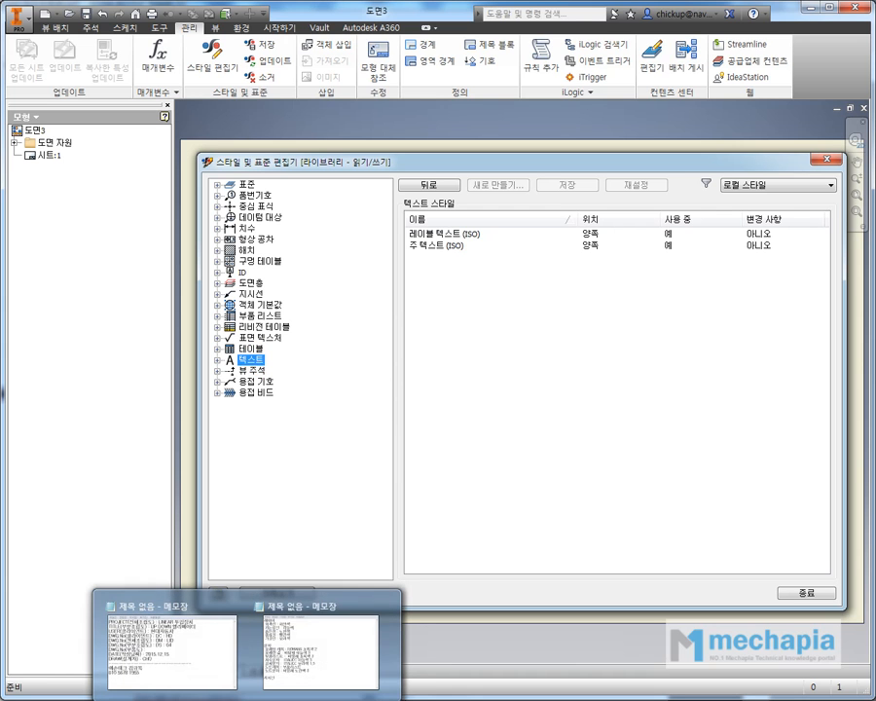
left_click(282, 652)
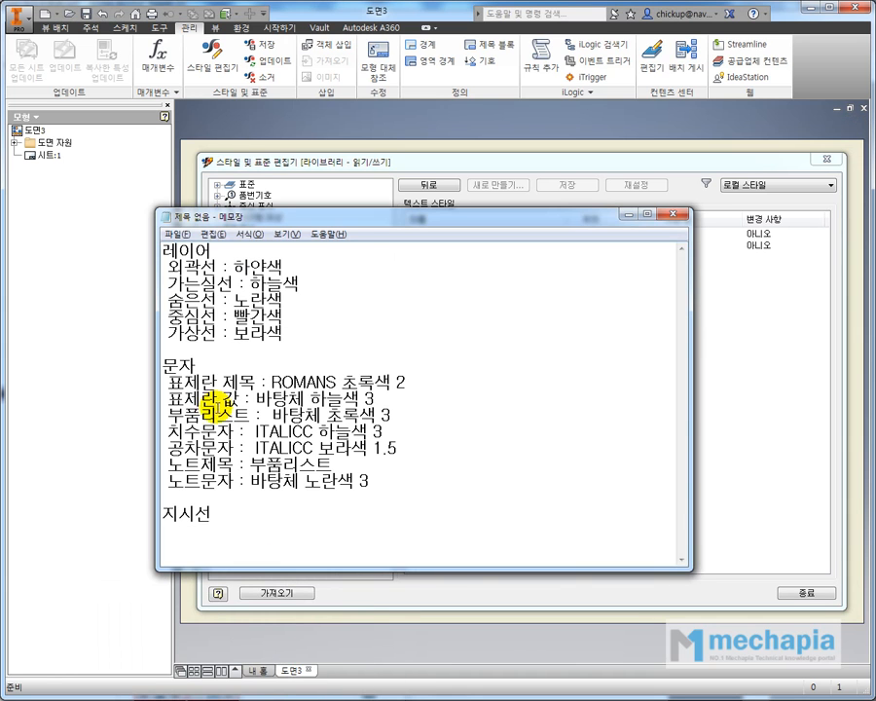
left_click_drag(403, 377, 168, 380)
left_click_drag(375, 394, 162, 394)
left_click_drag(392, 416, 161, 417)
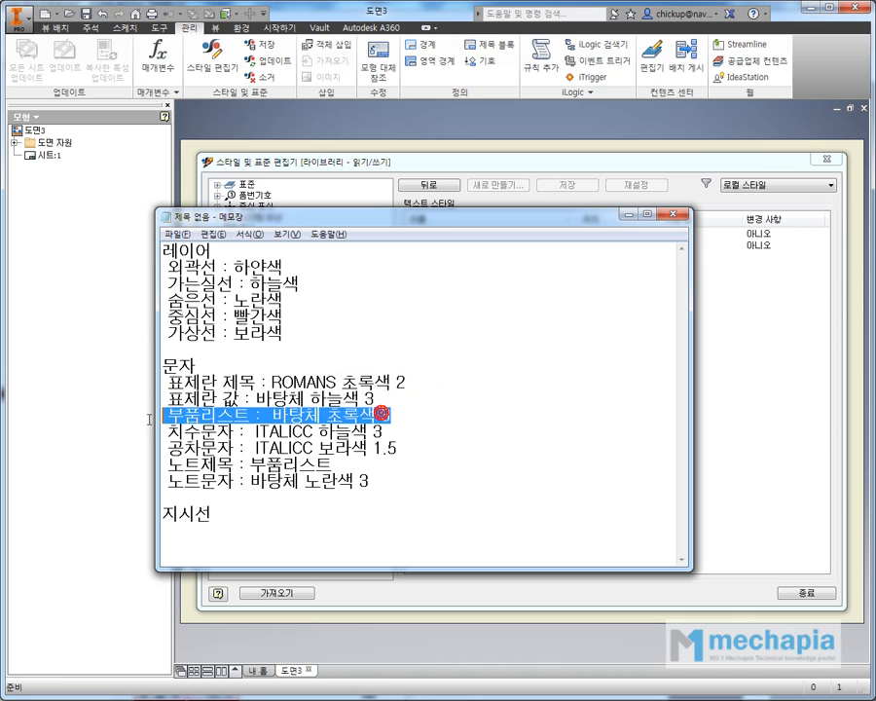
left_click(812, 416)
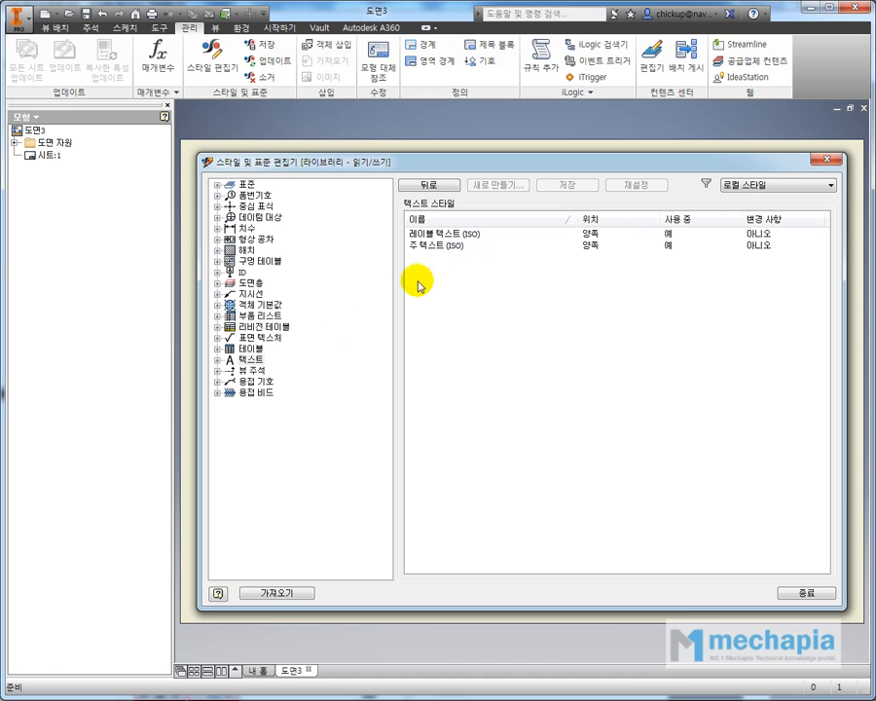
Step: Expand the text styles and examine the settings of 레이블 텍스트 (ISO) and 주 텍스트 (ISO)
left_click(244, 366)
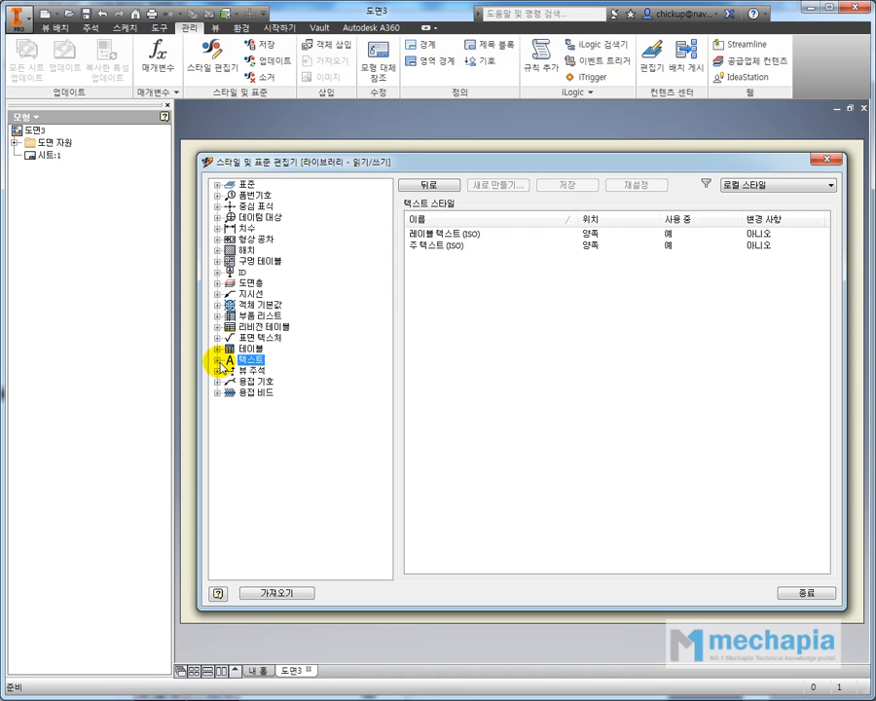
left_click(217, 359)
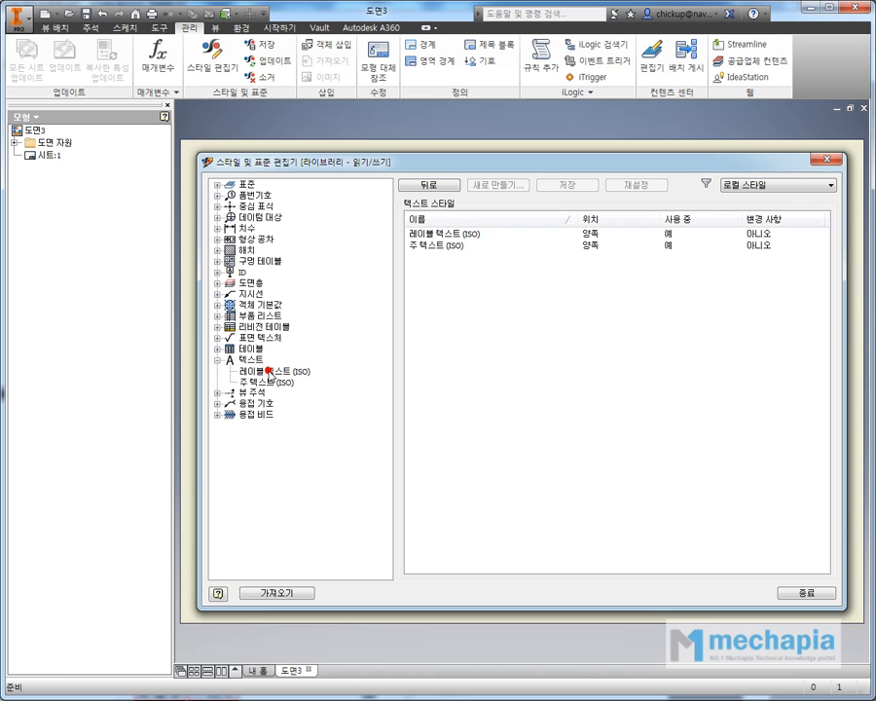
left_click(271, 373)
left_click(268, 383)
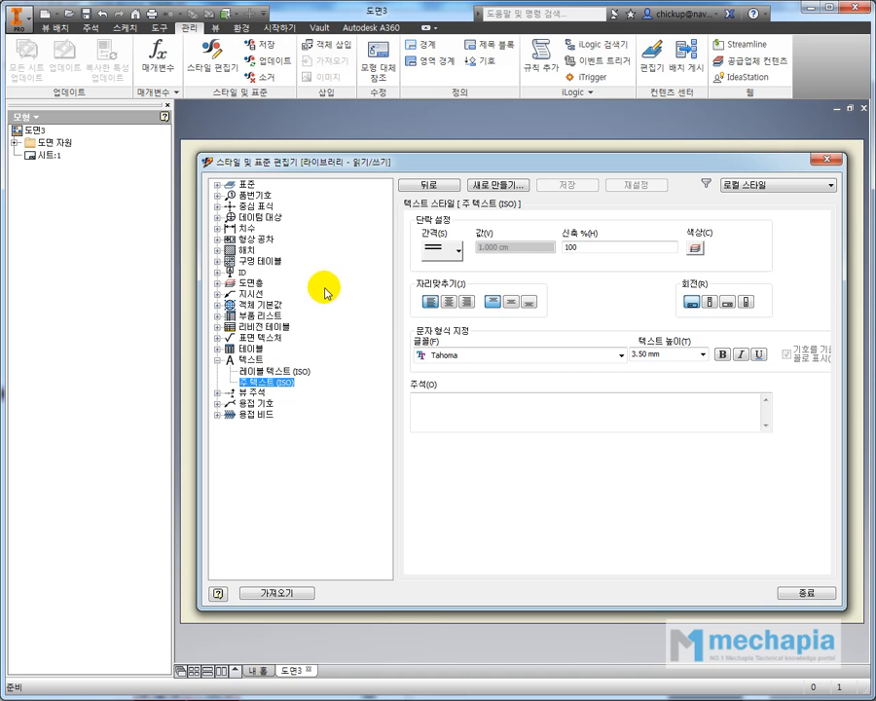
left_click_drag(749, 164, 737, 153)
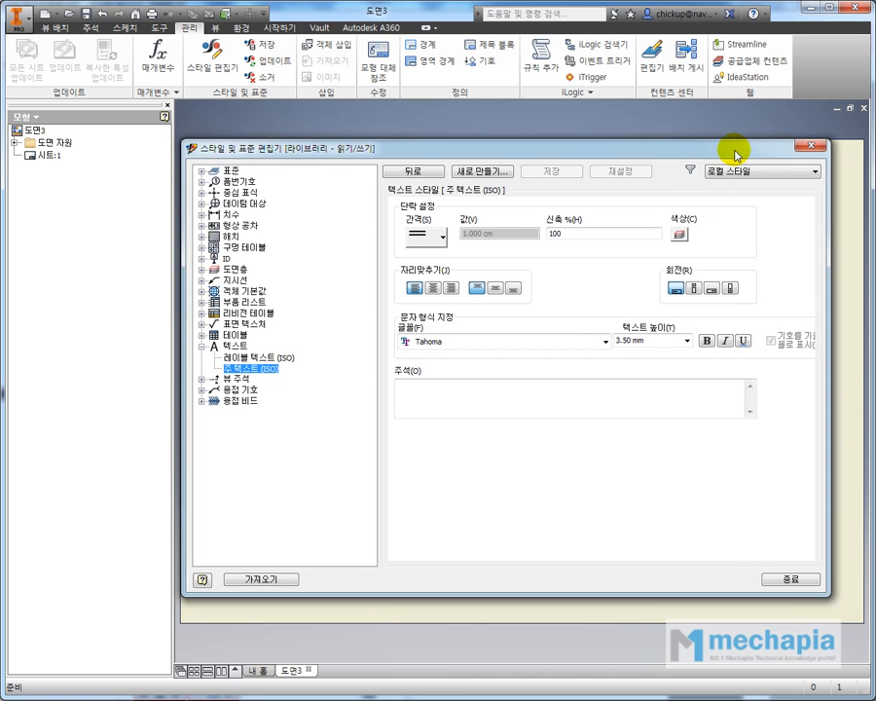
left_click(286, 356)
left_click(276, 369)
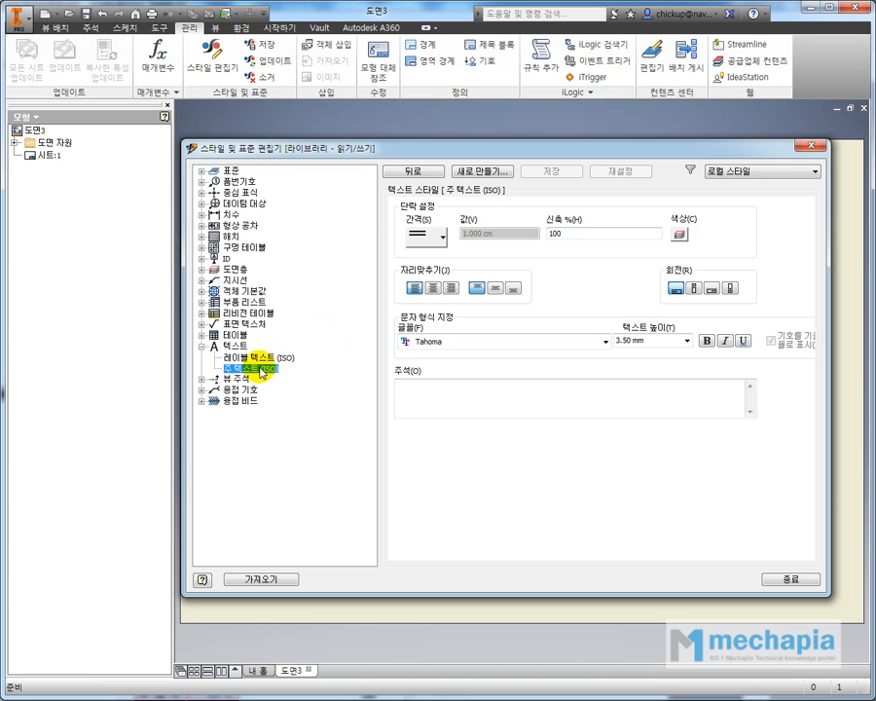
Step: Reopen the style editor, examine the general and view preference settings of 기본 표준 (ISO), and close it
left_click(812, 147)
left_click(212, 58)
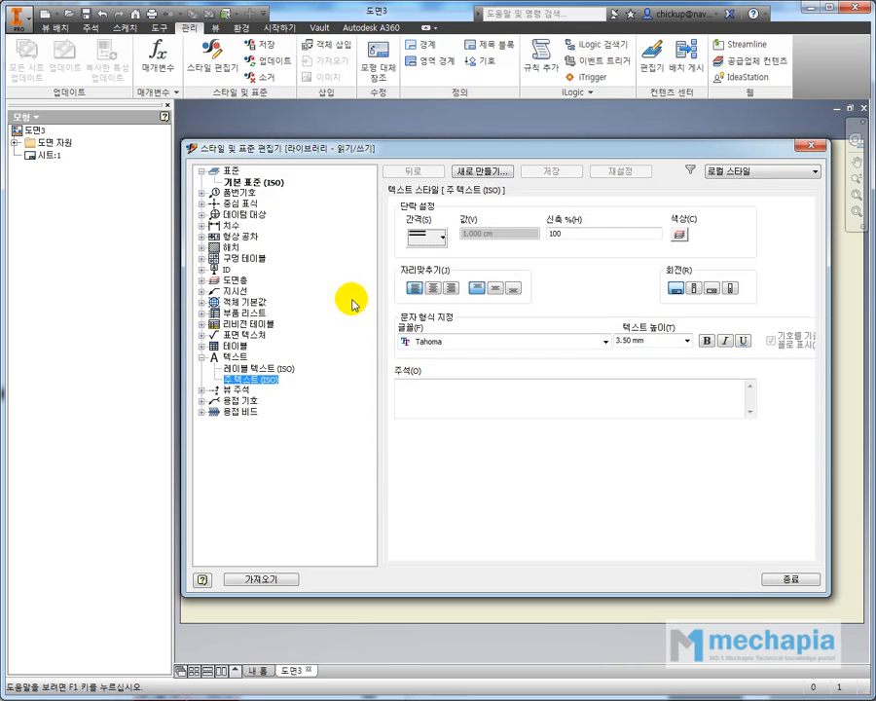
left_click(275, 182)
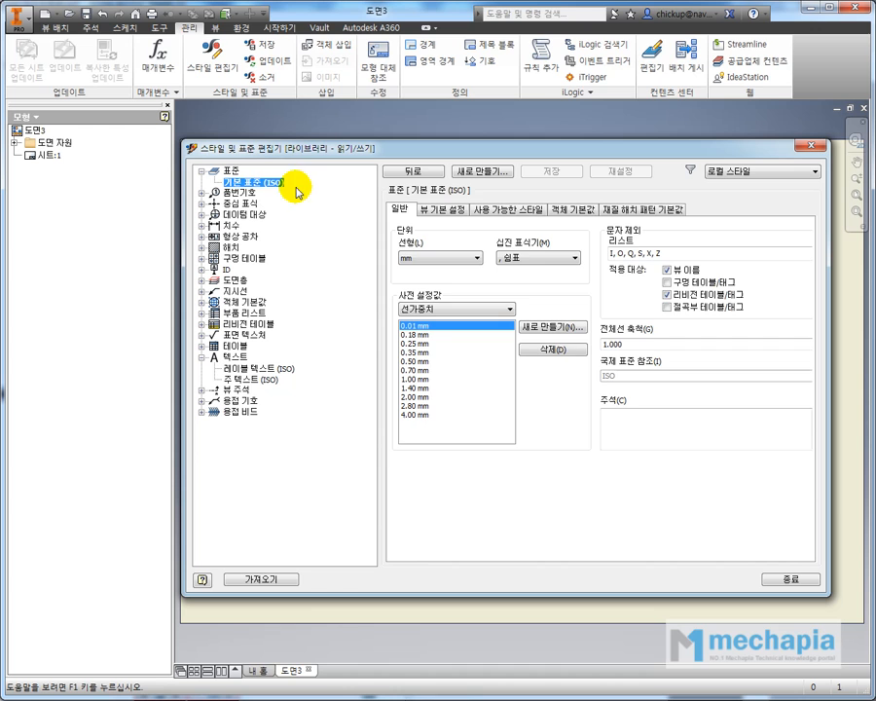
left_click(440, 209)
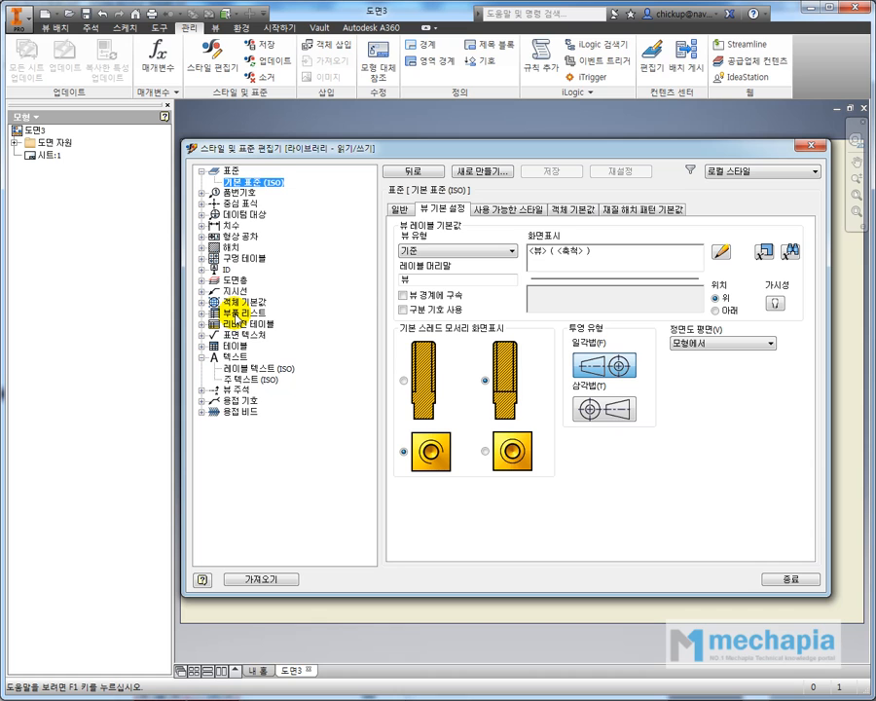
left_click(822, 150)
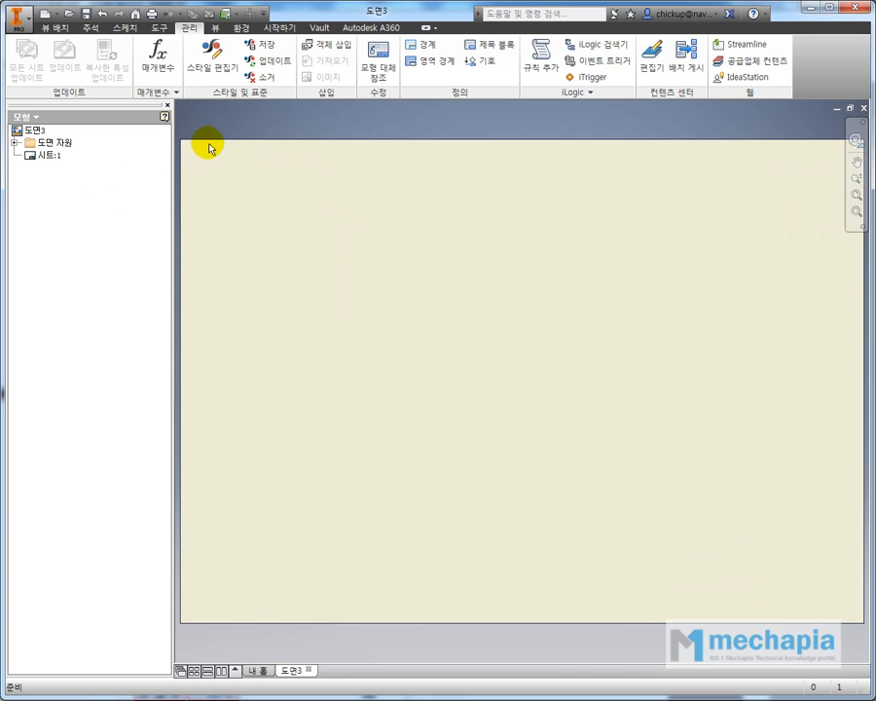
Step: Set the drawing's active standard to 기본 표준 (JIS) in the document settings and close them
left_click(92, 193)
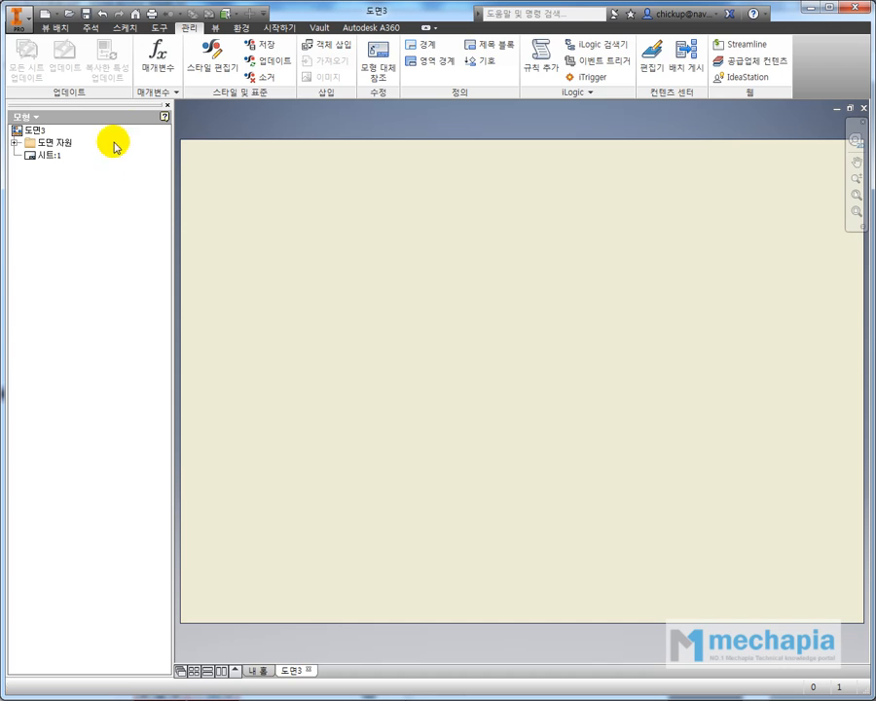
left_click(164, 30)
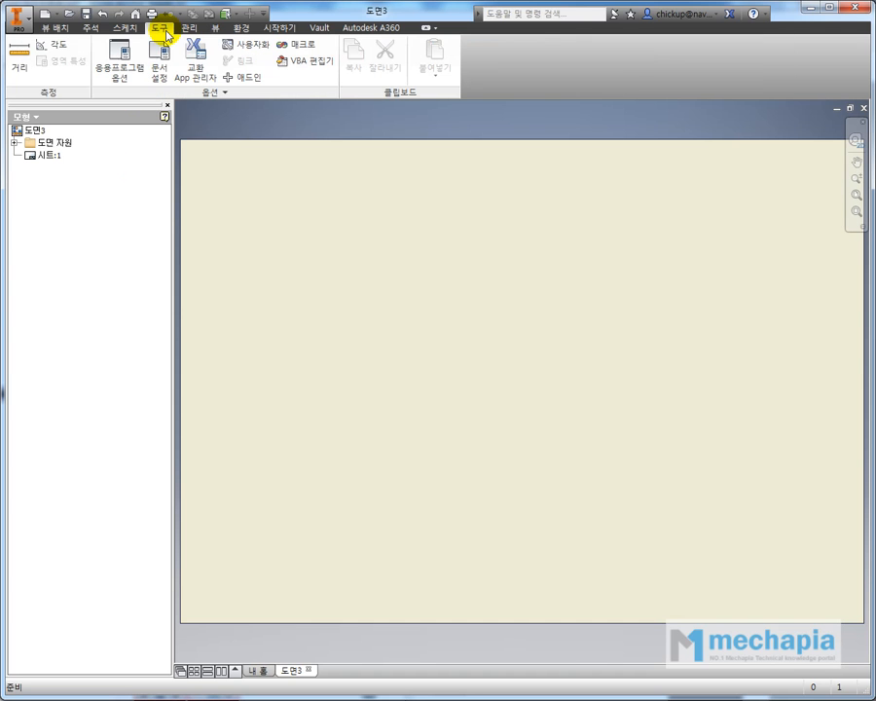
left_click(159, 70)
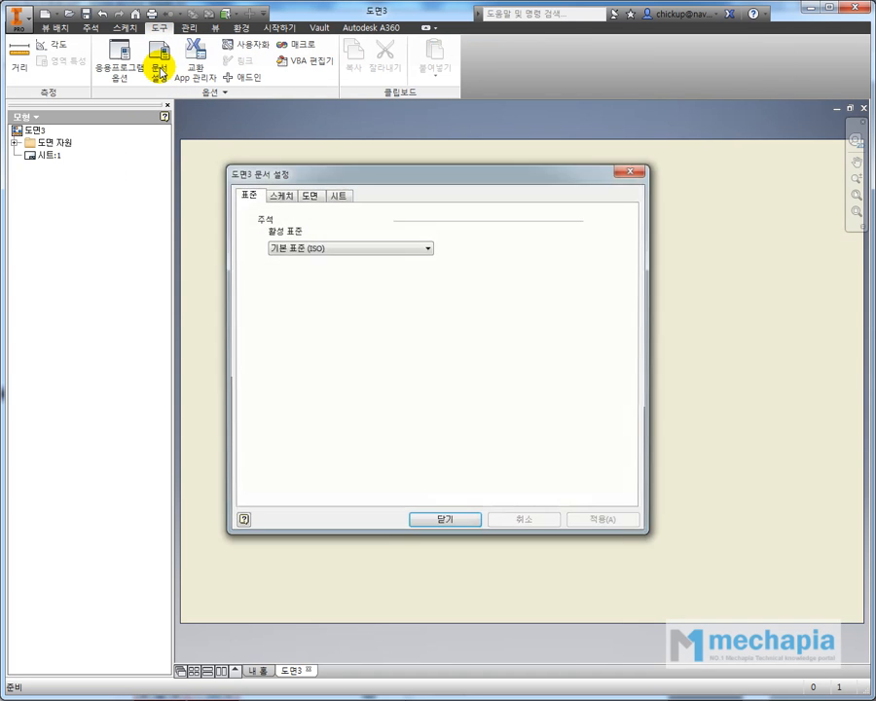
left_click(372, 249)
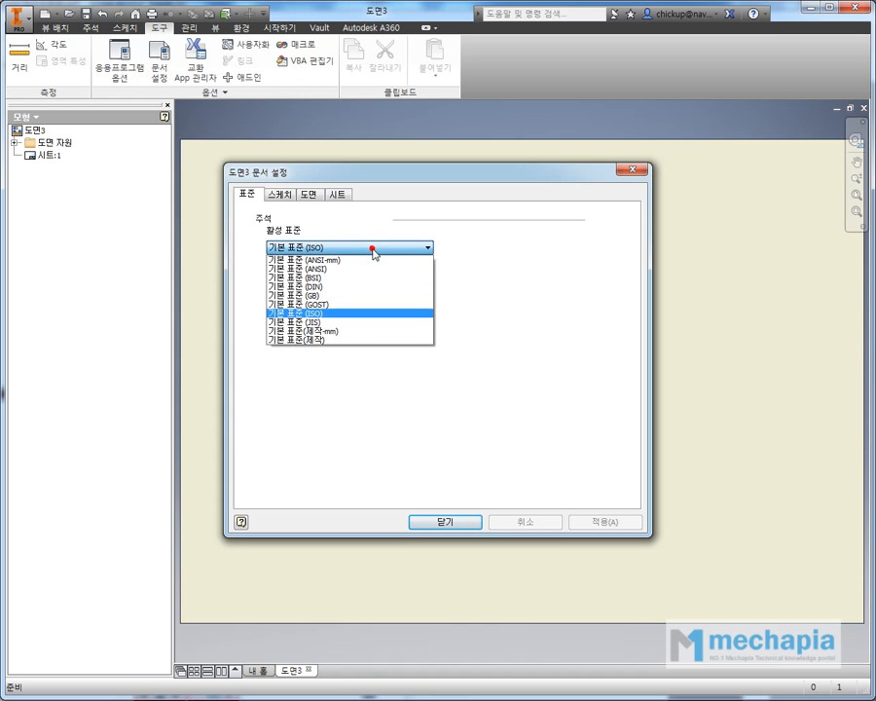
left_click(327, 322)
left_click(440, 526)
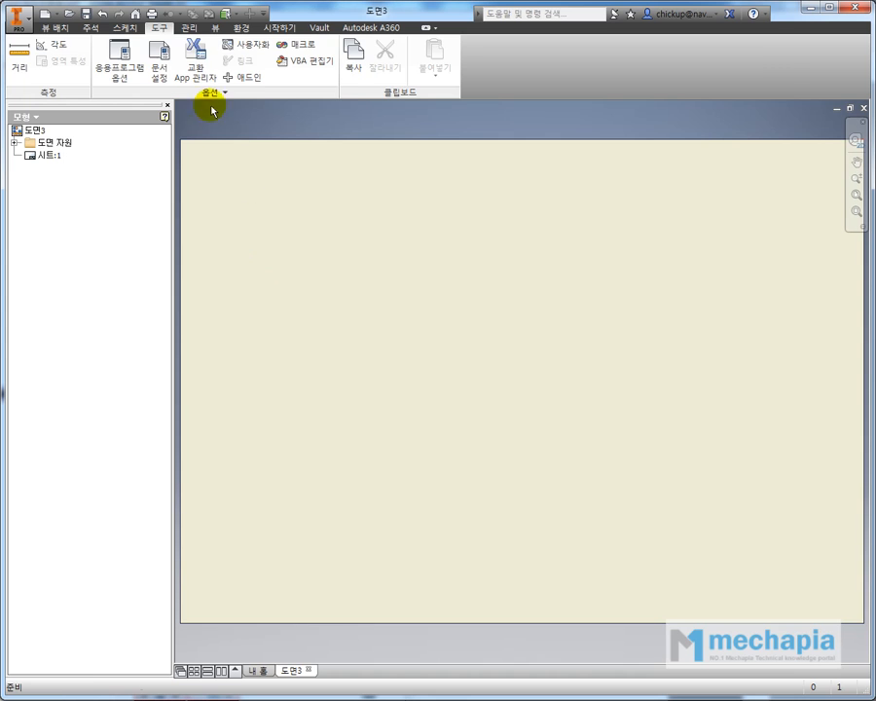
Step: Reopen the Style and Standard Editor, expand the text styles, and review the title block title (표제란 제목) specification in the Notepad memo
left_click(185, 27)
left_click(210, 74)
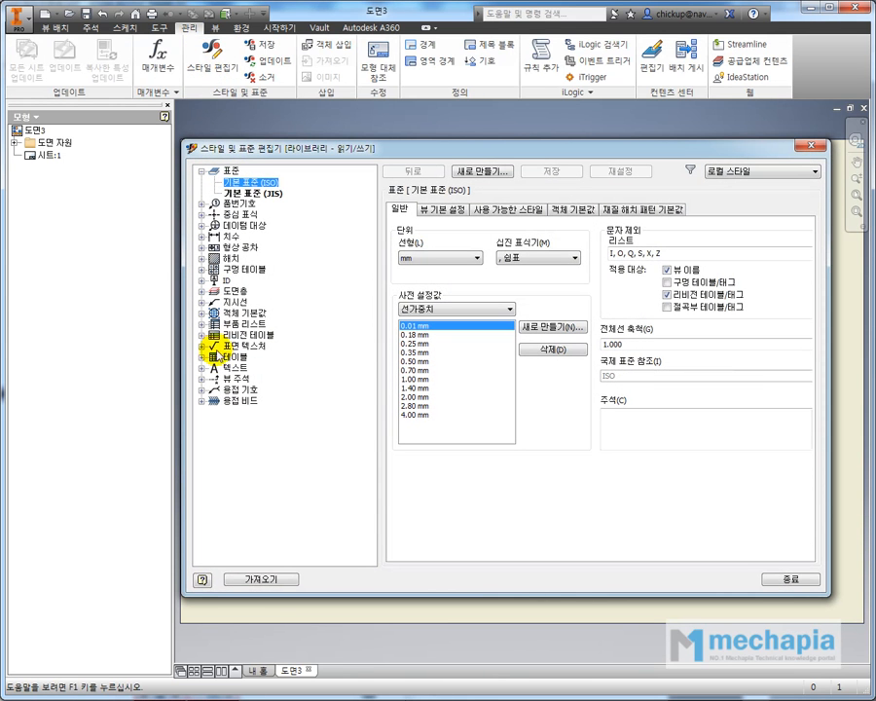
double_click(222, 367)
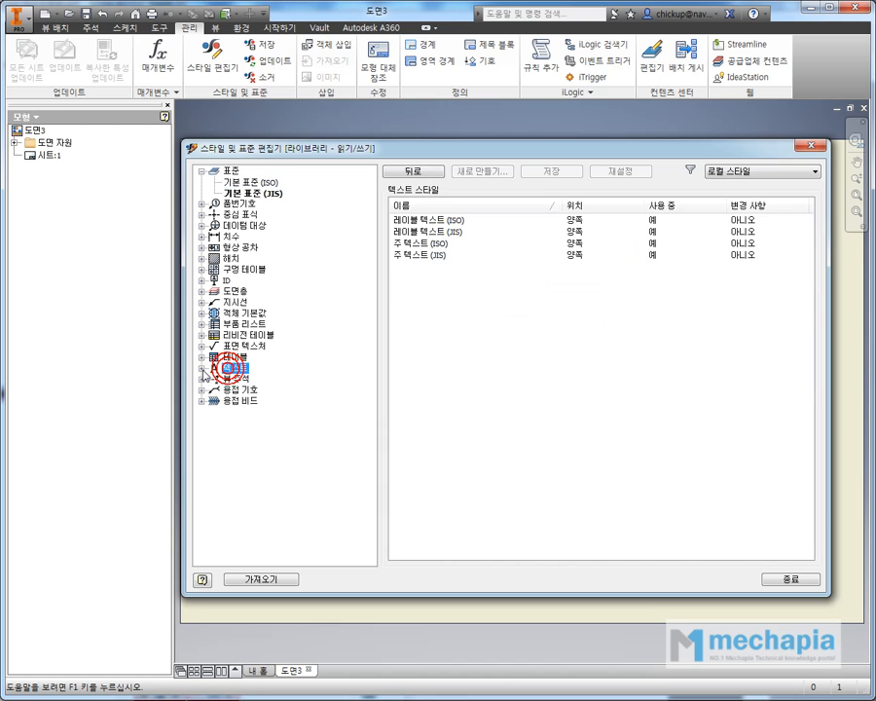
left_click(270, 661)
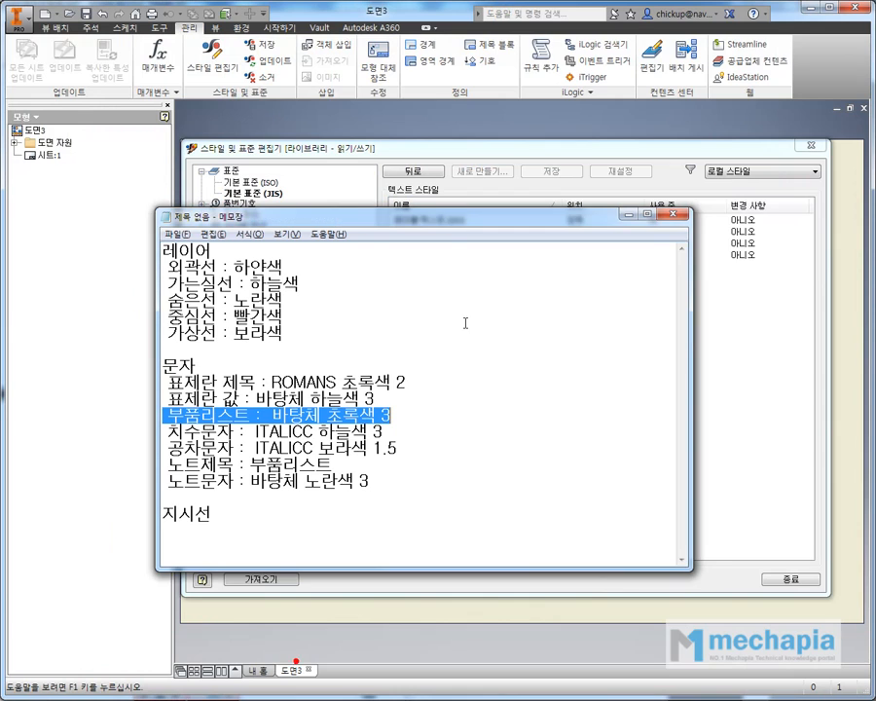
left_click_drag(456, 215, 875, 148)
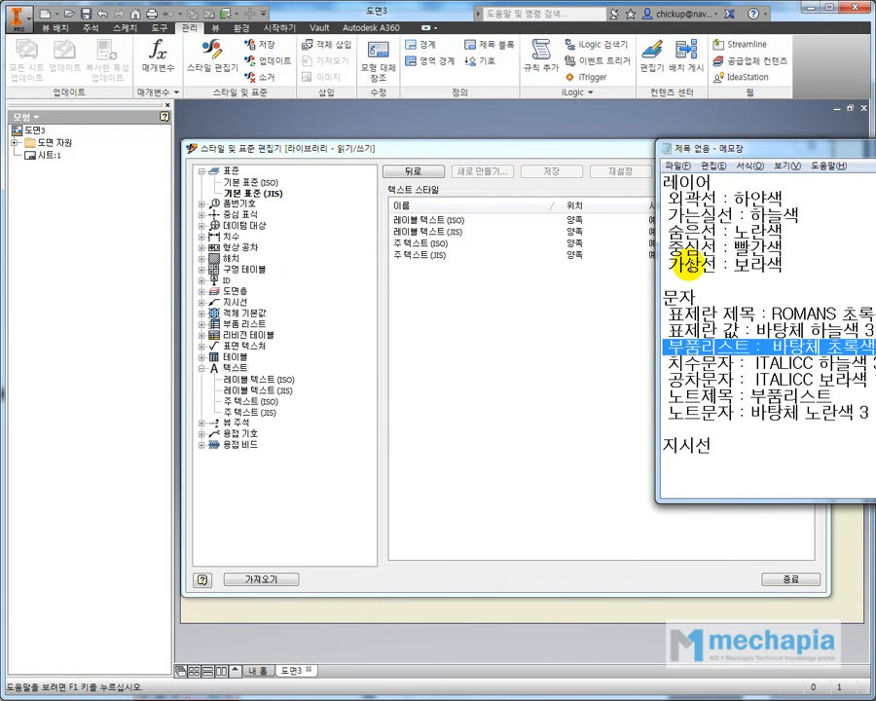
left_click(791, 332)
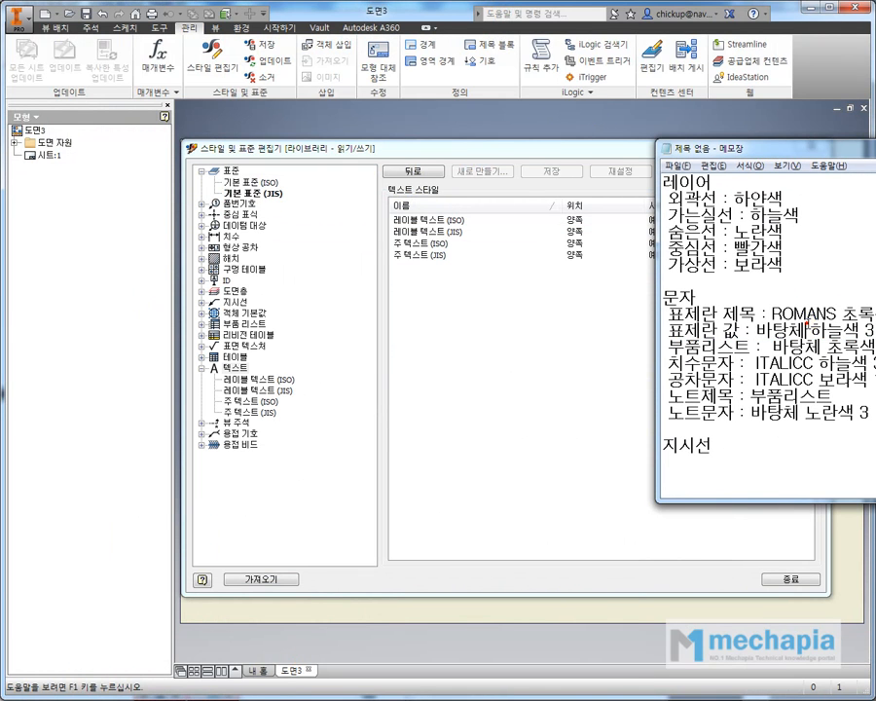
left_click_drag(872, 313, 654, 310)
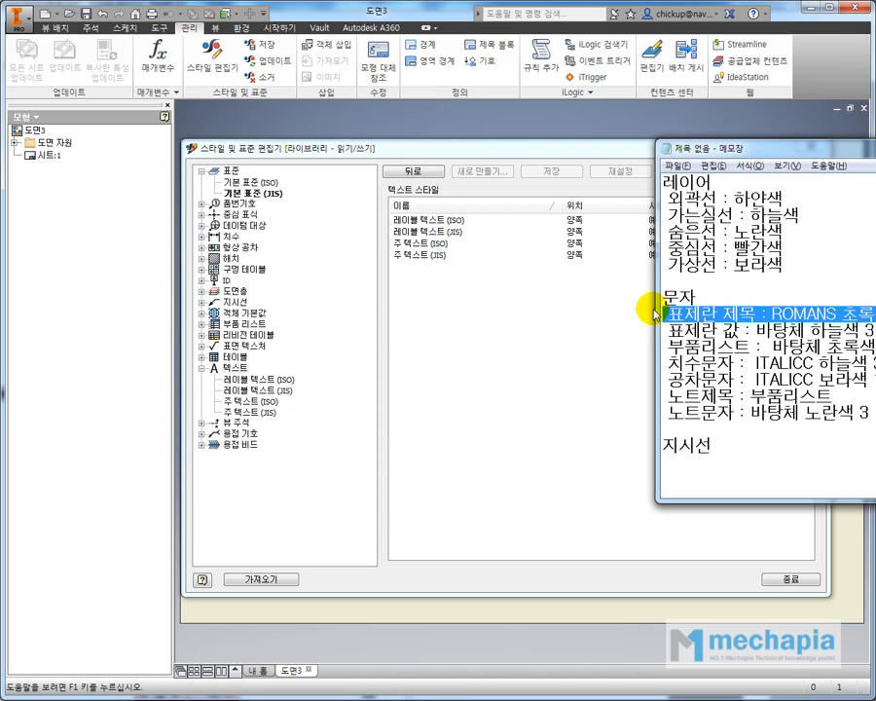
Step: Create a new text style based on 주 텍스트 (JIS), named 표제란 제목 with the name copied from the memo
left_click(235, 369)
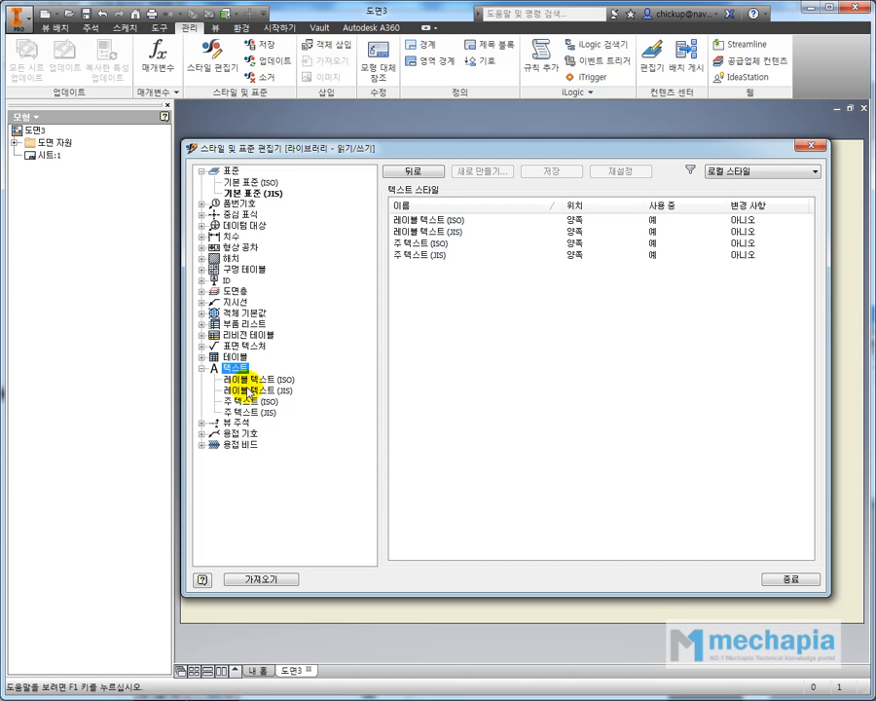
left_click(243, 380)
left_click(253, 411)
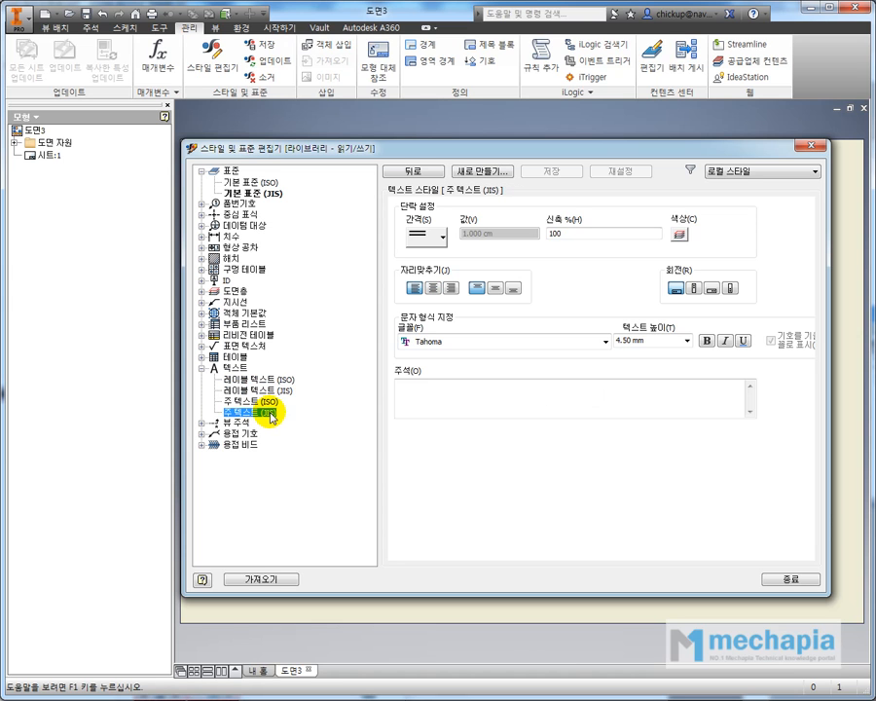
right_click(270, 420)
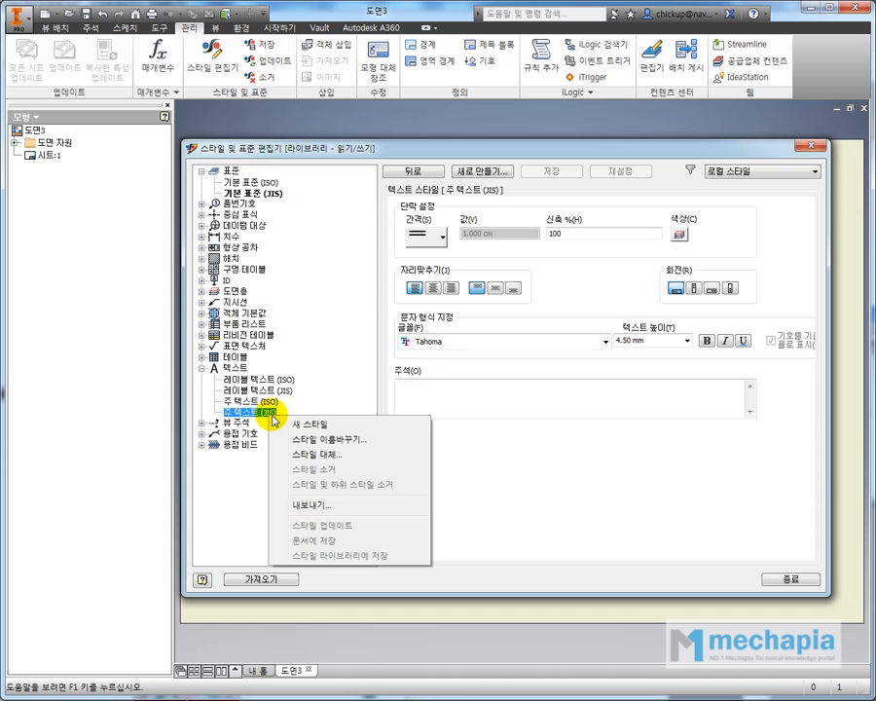
left_click(315, 424)
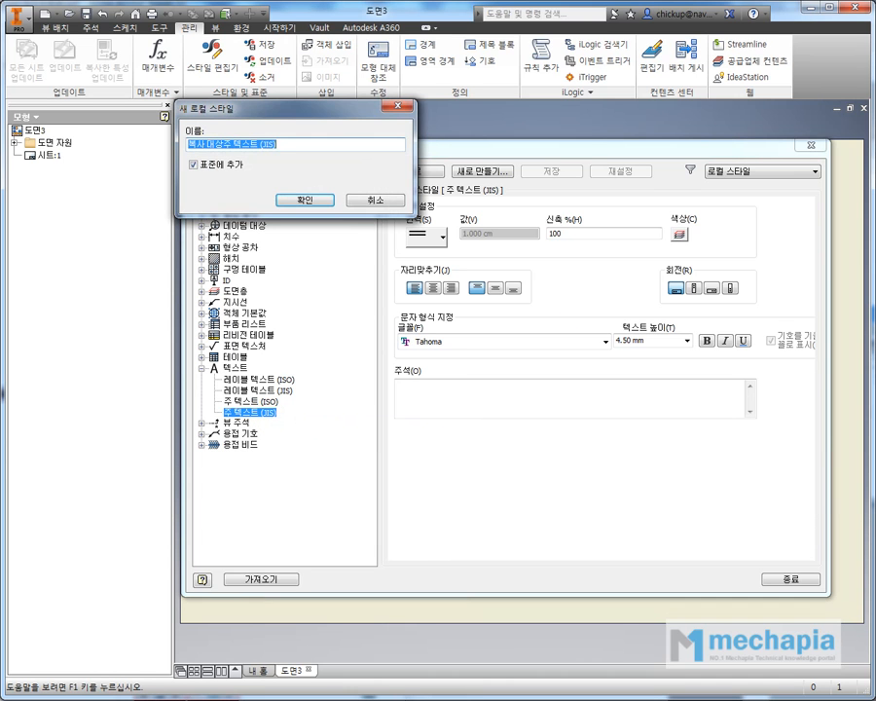
key("alt+Tab")
left_click_drag(697, 277, 610, 277)
key("ctrl+c")
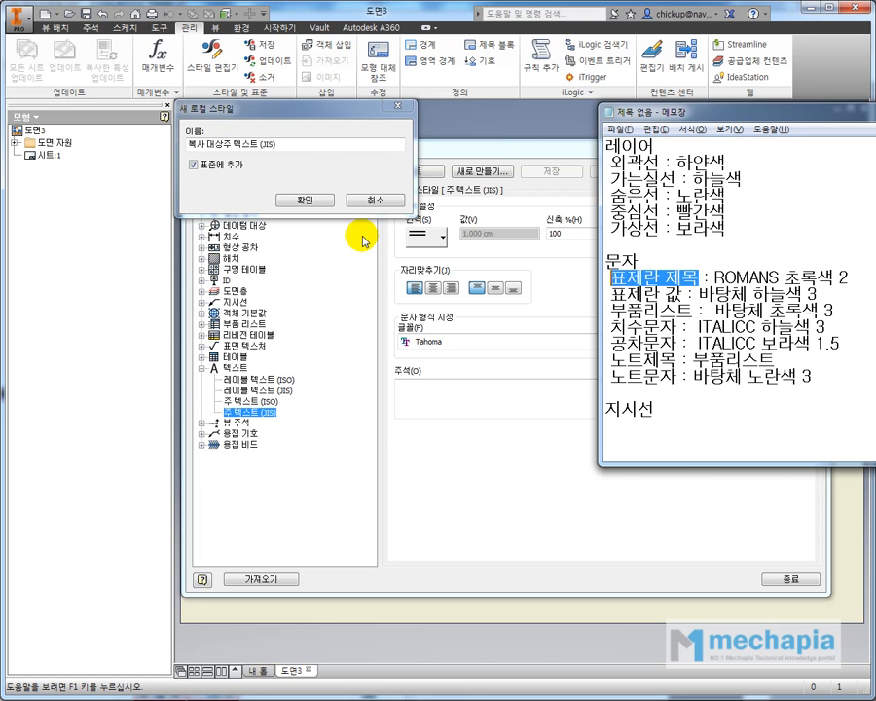
left_click(295, 143)
key("ctrl+v")
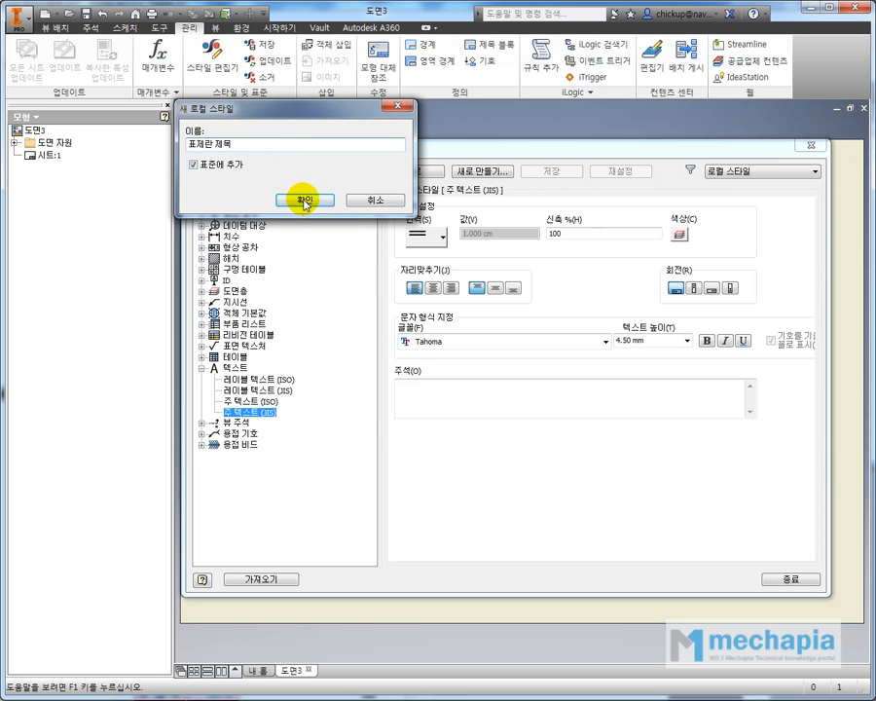
left_click(305, 199)
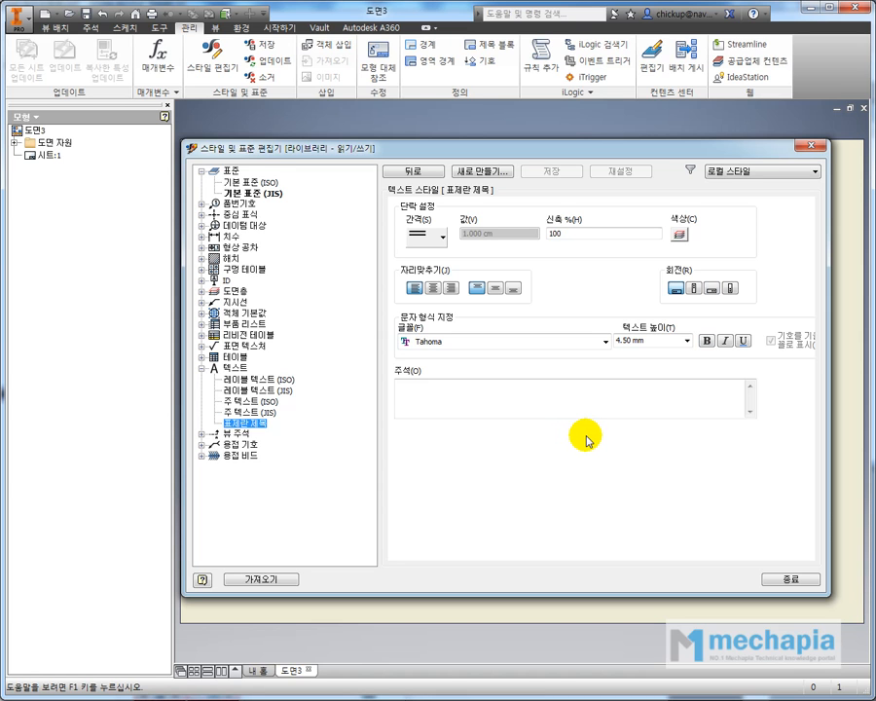
Step: Set the 표제란 제목 text style's justification to center horizontally and middle vertically
left_click(434, 289)
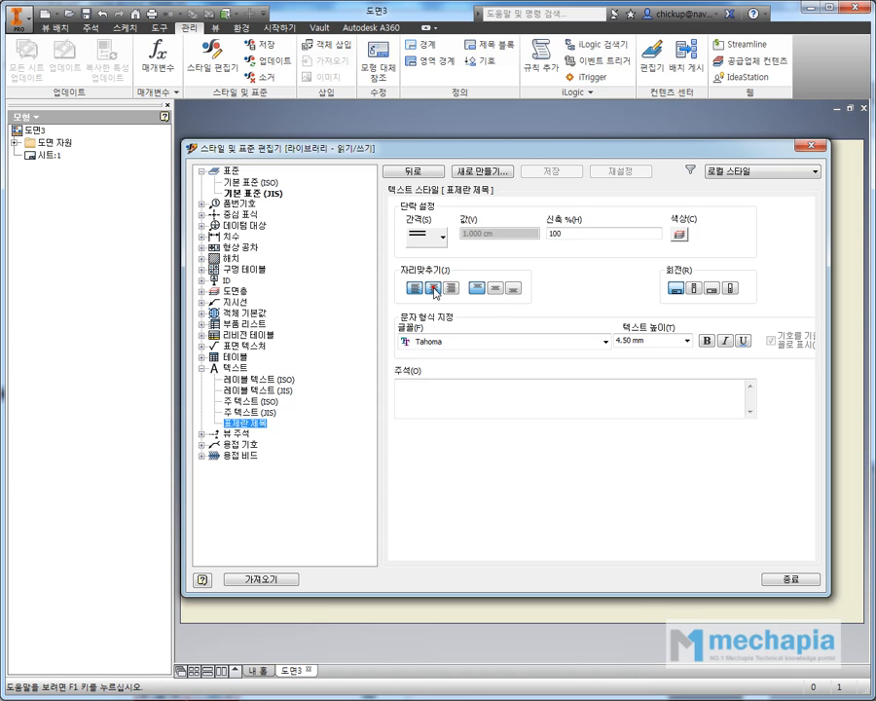
left_click(496, 289)
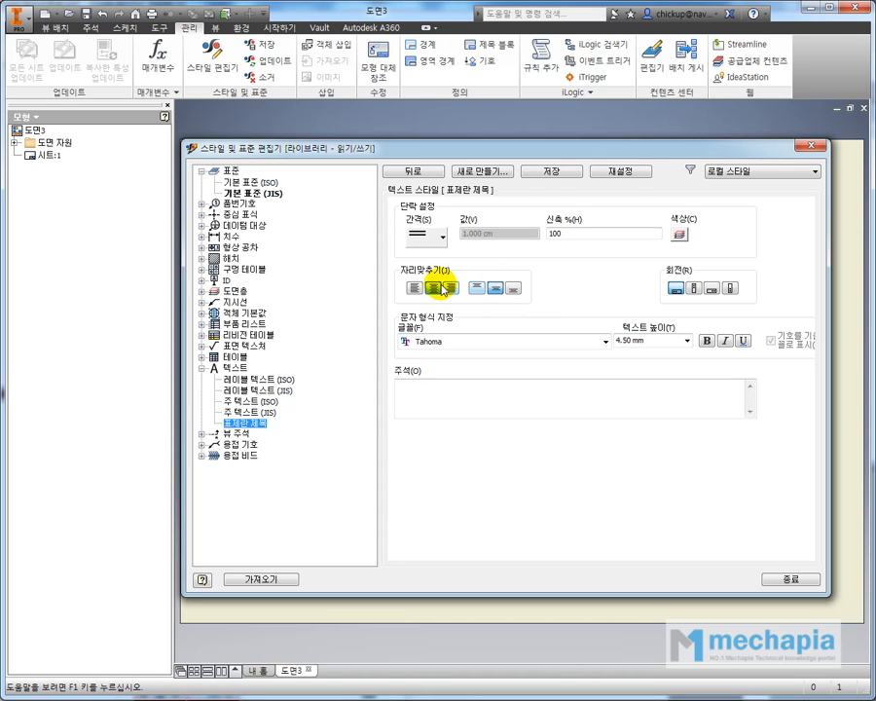
left_click(415, 289)
left_click(477, 289)
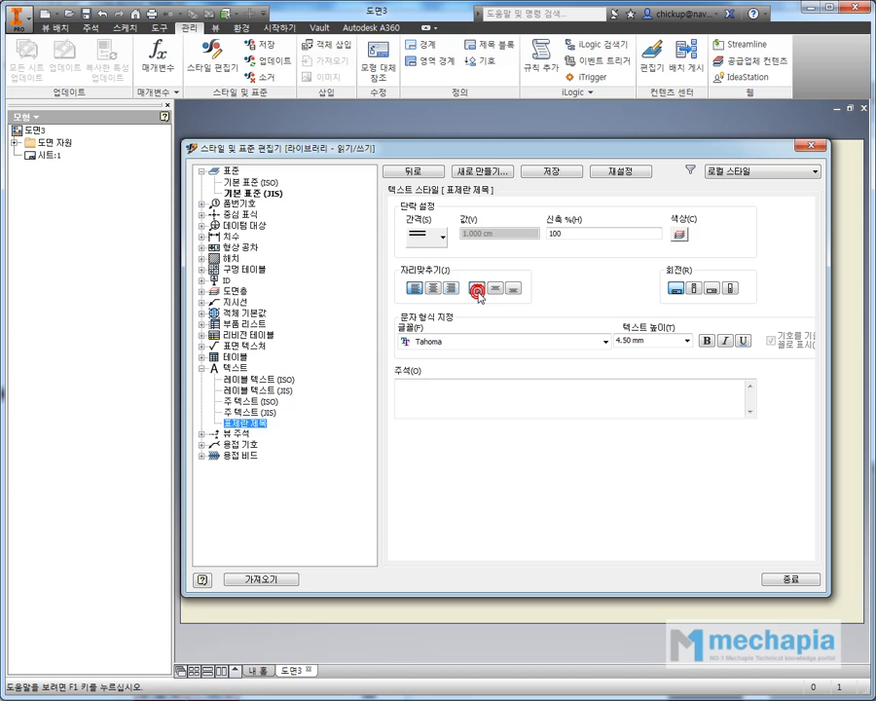
left_click(432, 289)
left_click(495, 289)
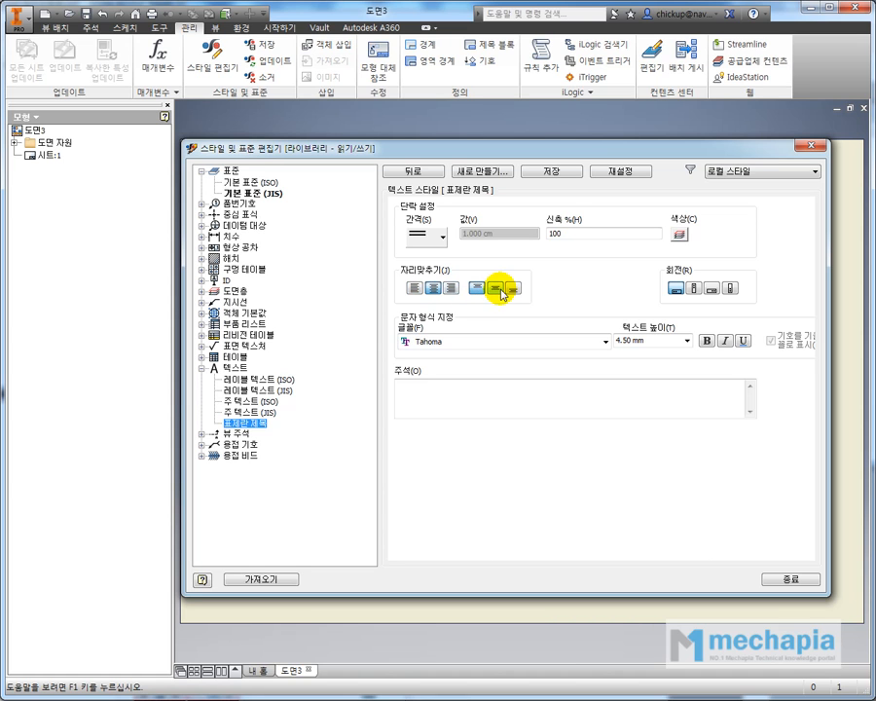
left_click(496, 290)
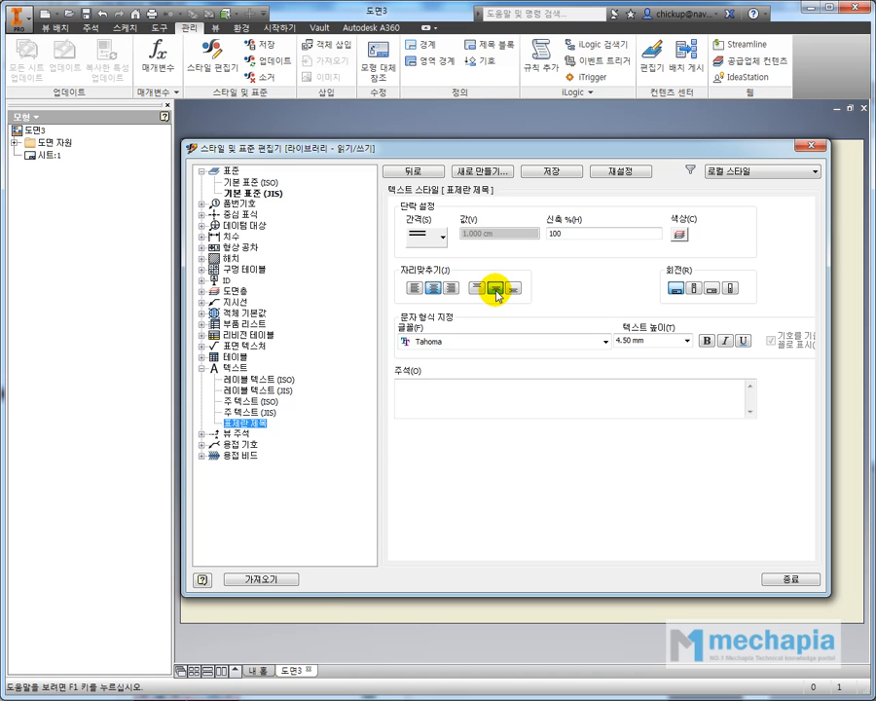
left_click(451, 290)
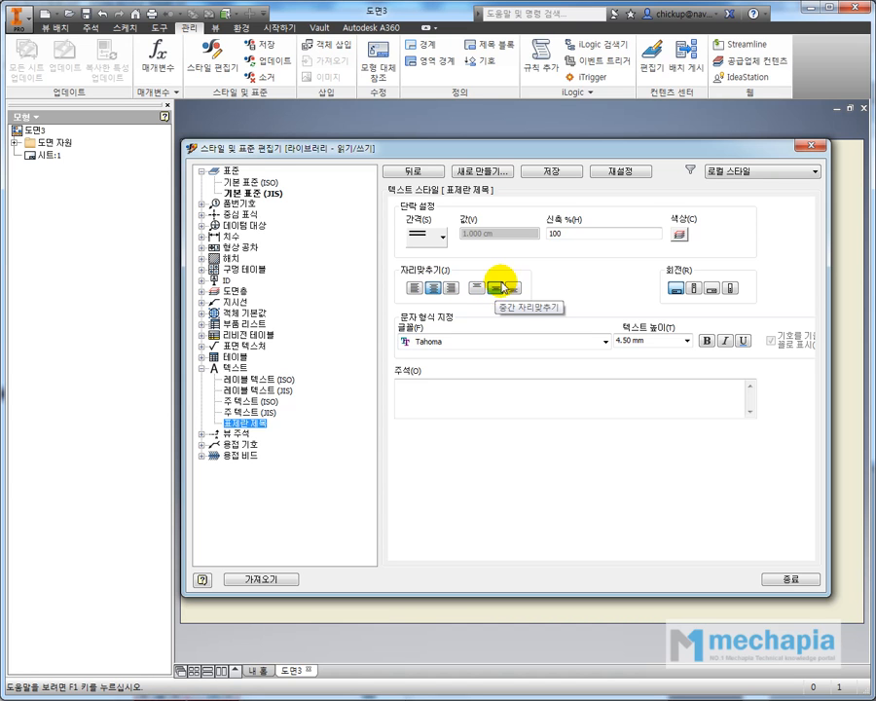
Step: Following the memo, set the 표제란 제목 style's font to RomanS and its text height to 2 mm
left_click(875, 283)
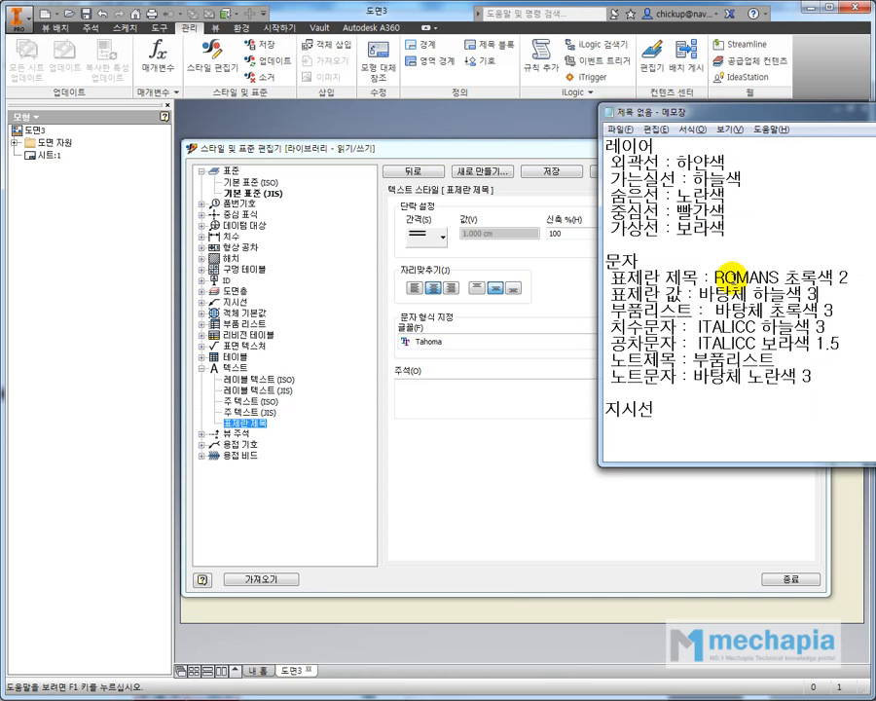
left_click_drag(715, 274, 849, 276)
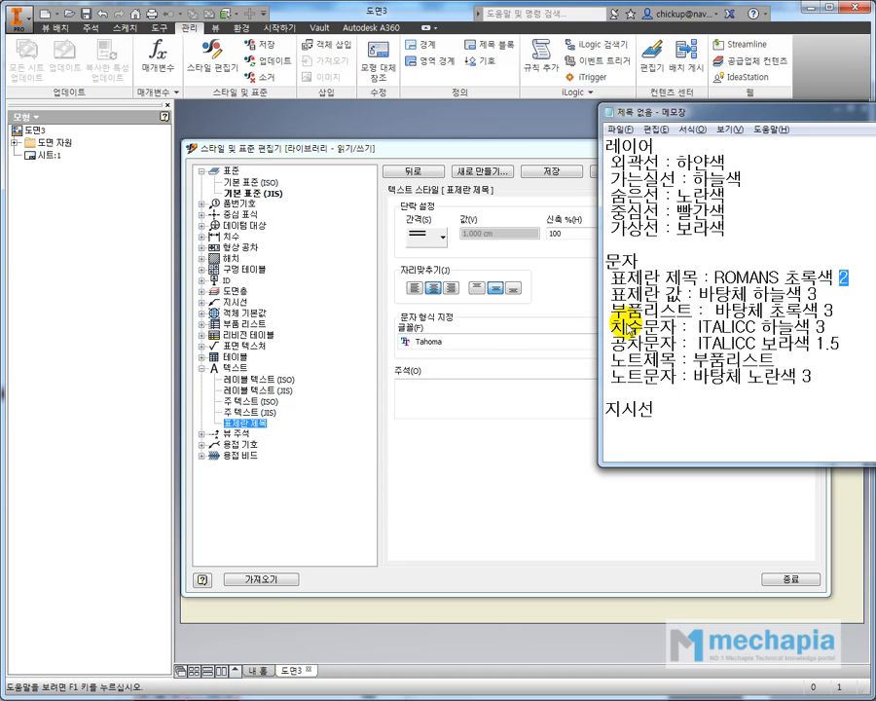
left_click(521, 331)
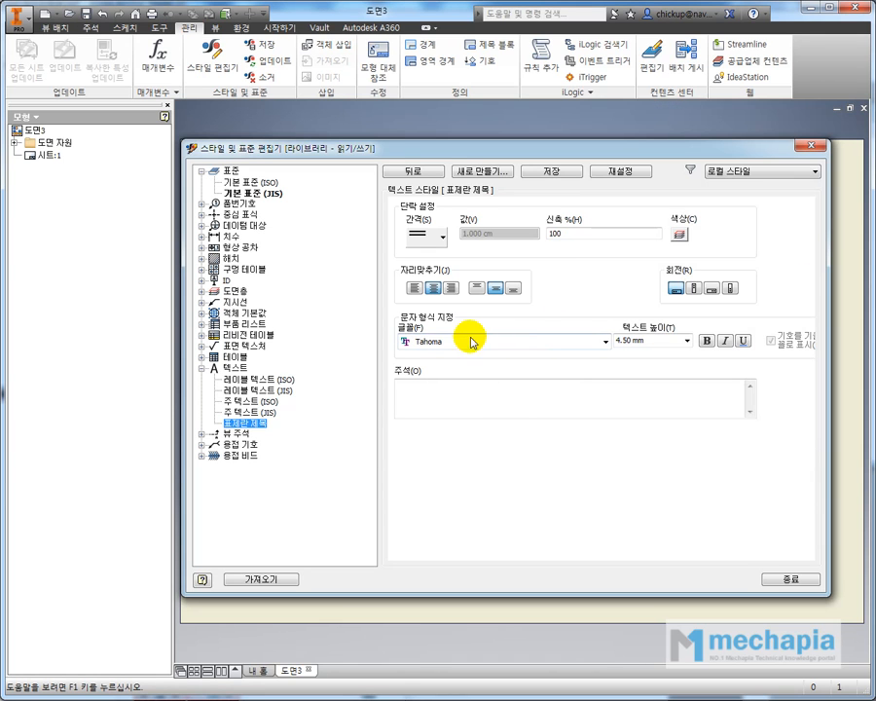
left_click(606, 342)
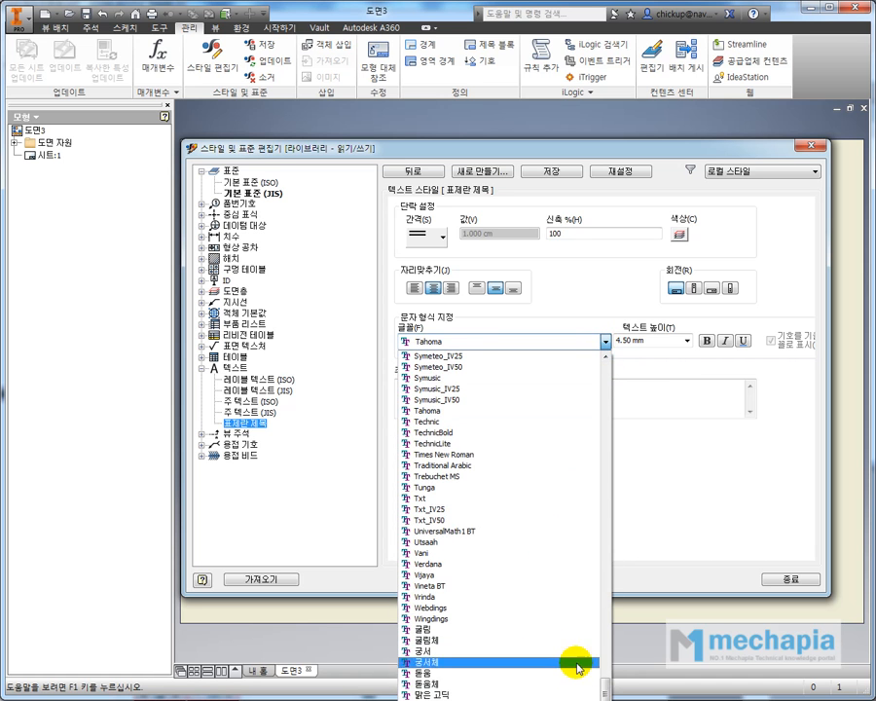
left_click_drag(603, 682, 600, 572)
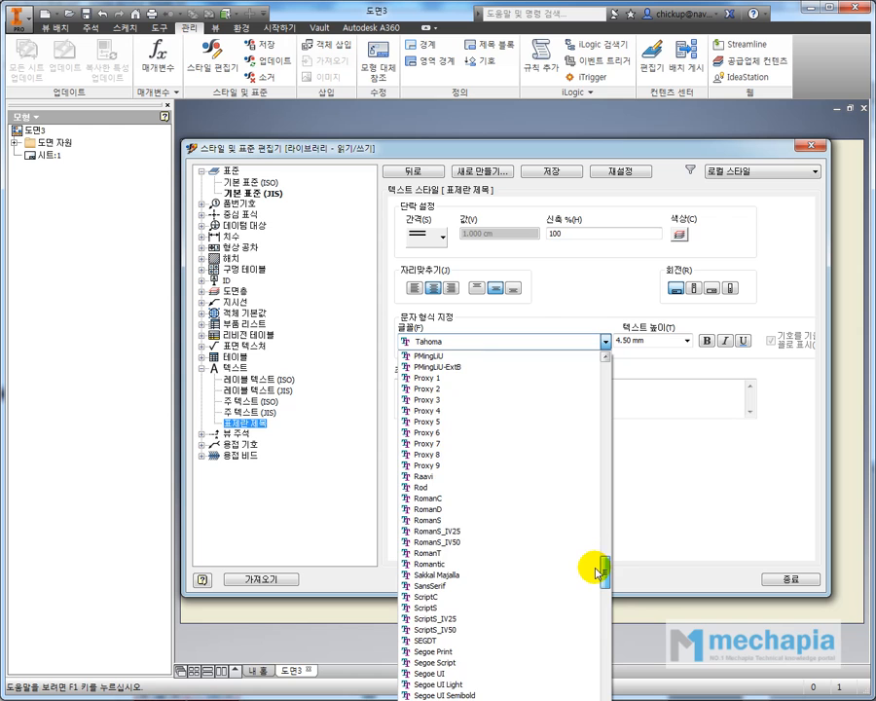
left_click(463, 520)
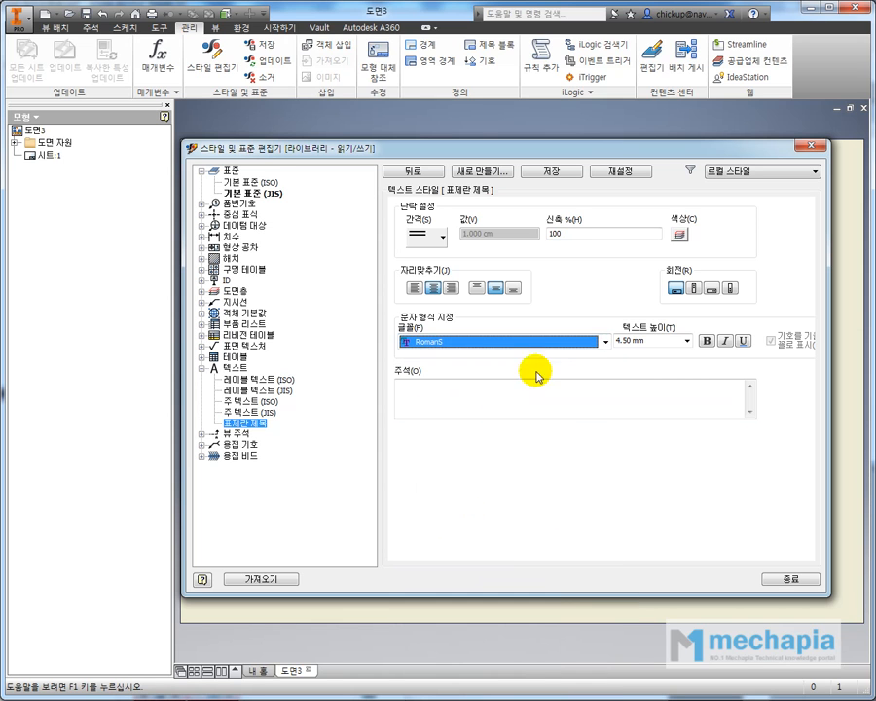
left_click(647, 342)
type("2")
left_click(569, 394)
Step: Check the title block title colour in the memo and open the colour settings of the 표제란 제목 style
key("alt+Tab")
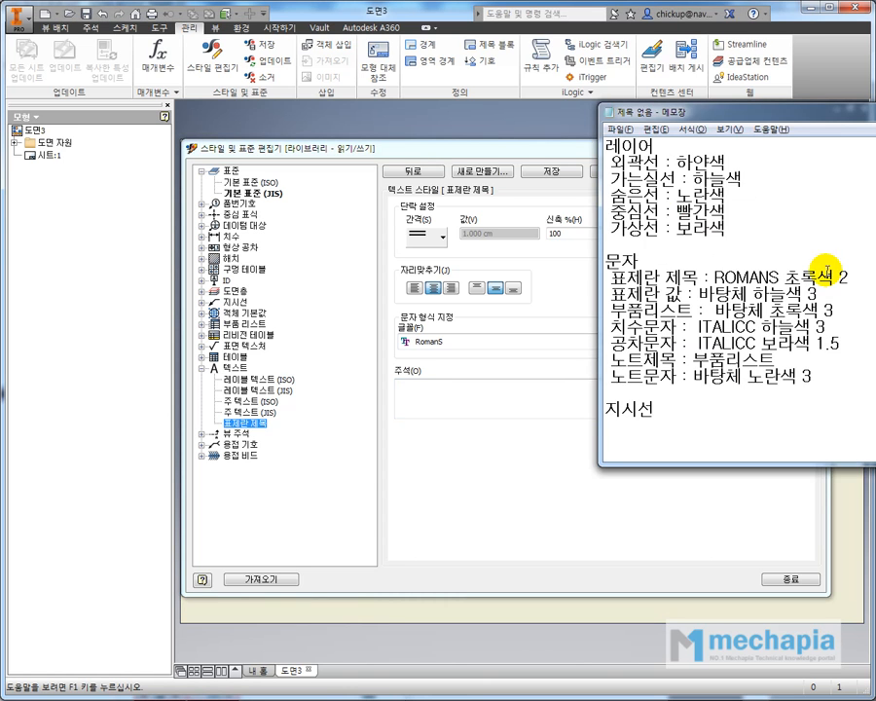
left_click(594, 211)
left_click(682, 235)
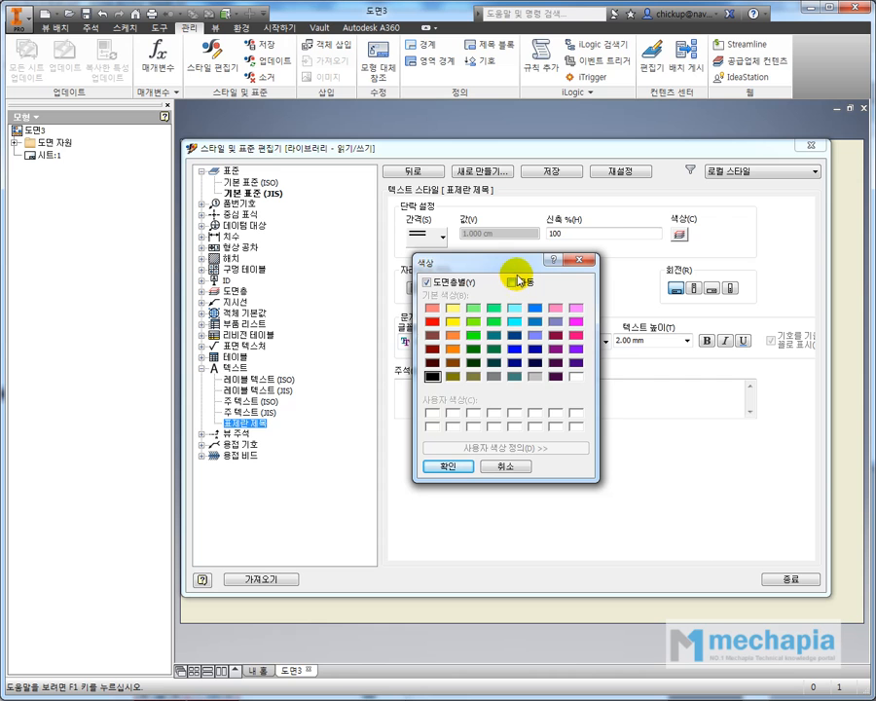
left_click_drag(522, 259, 500, 225)
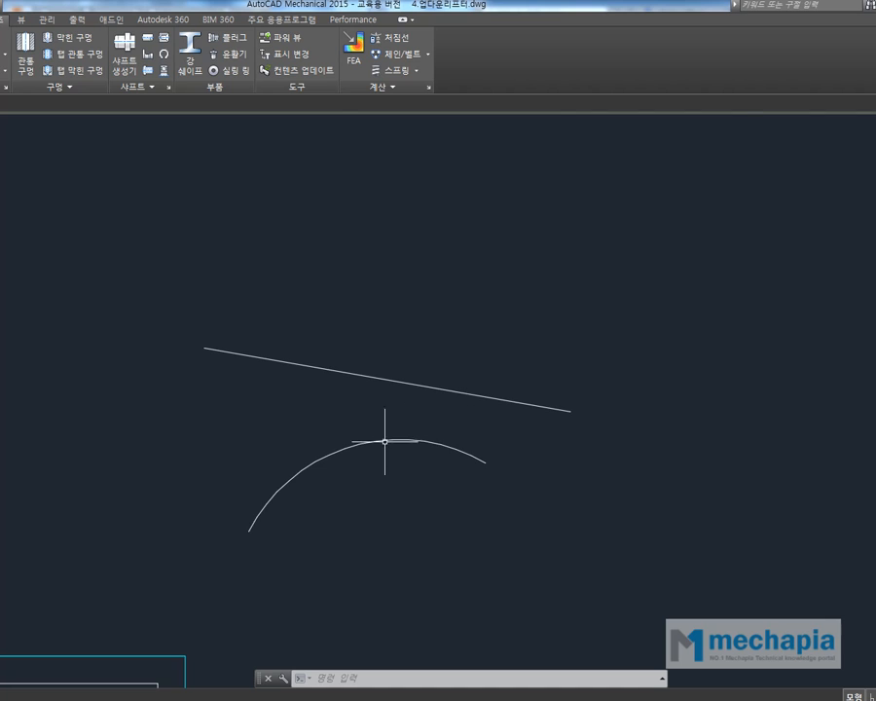
Step: Switch to AutoCAD Mechanical, cancel any active command, and open the plot settings with the PLOT command
key("Escape")
key("Escape")
middle_click_drag(549, 350, 564, 350)
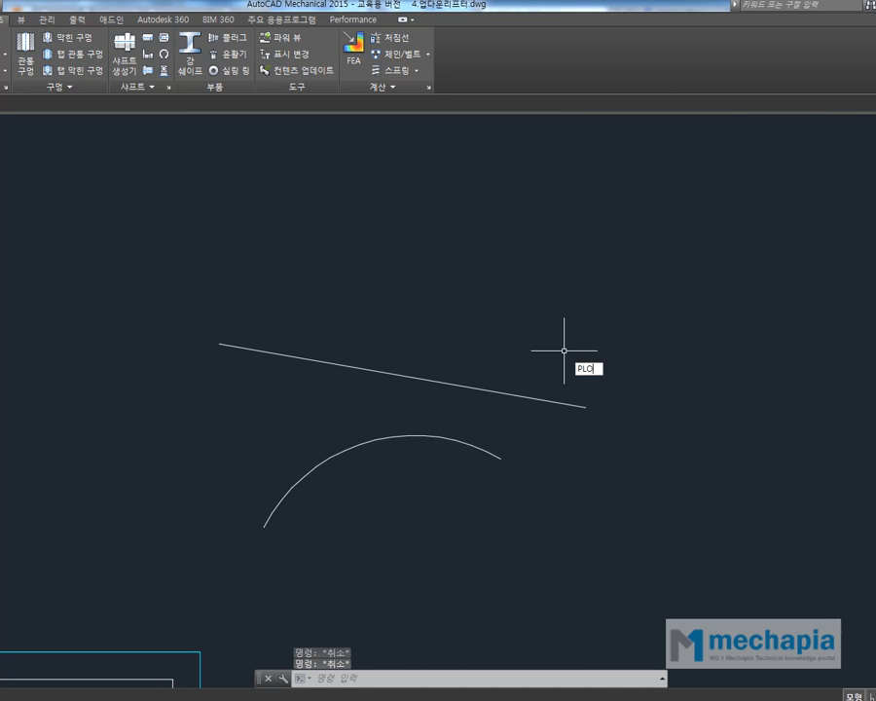
key("Return")
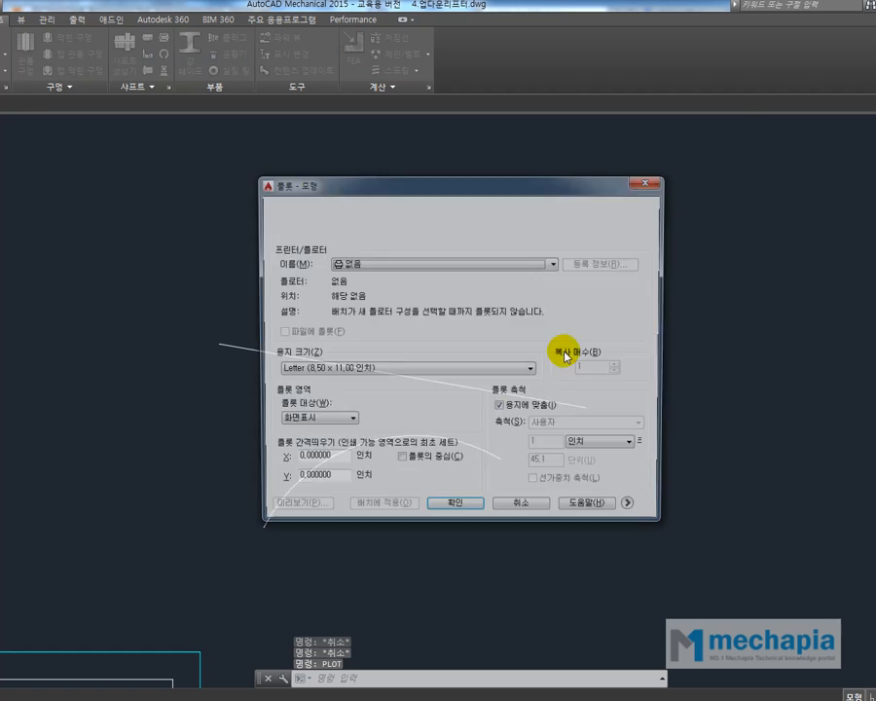
Step: Expand the plot settings to view the plot style table choices, and close them without plotting
left_click(637, 511)
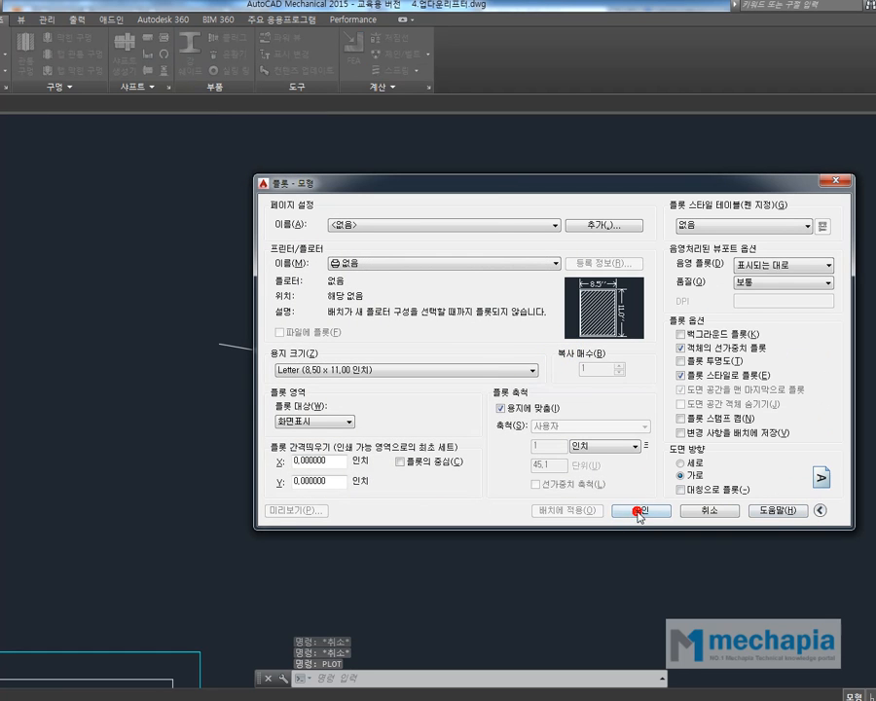
left_click(762, 225)
key("Escape")
key("Escape")
key("Escape")
Step: Open the STANDARD dimension style override with the D command and bring up the full colour selection for its dimension line
type("D")
key("Return")
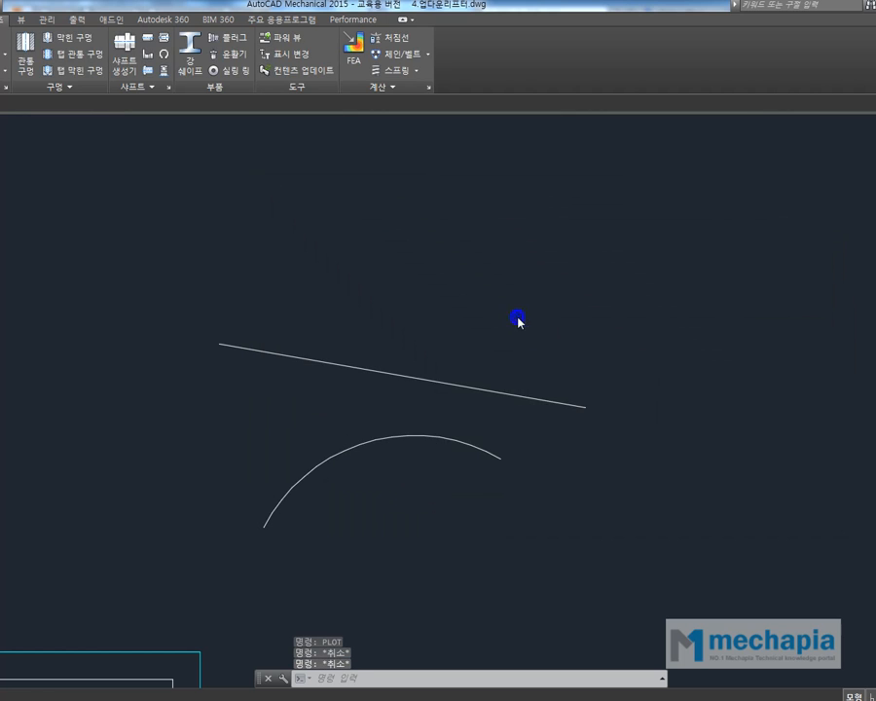
left_click(614, 330)
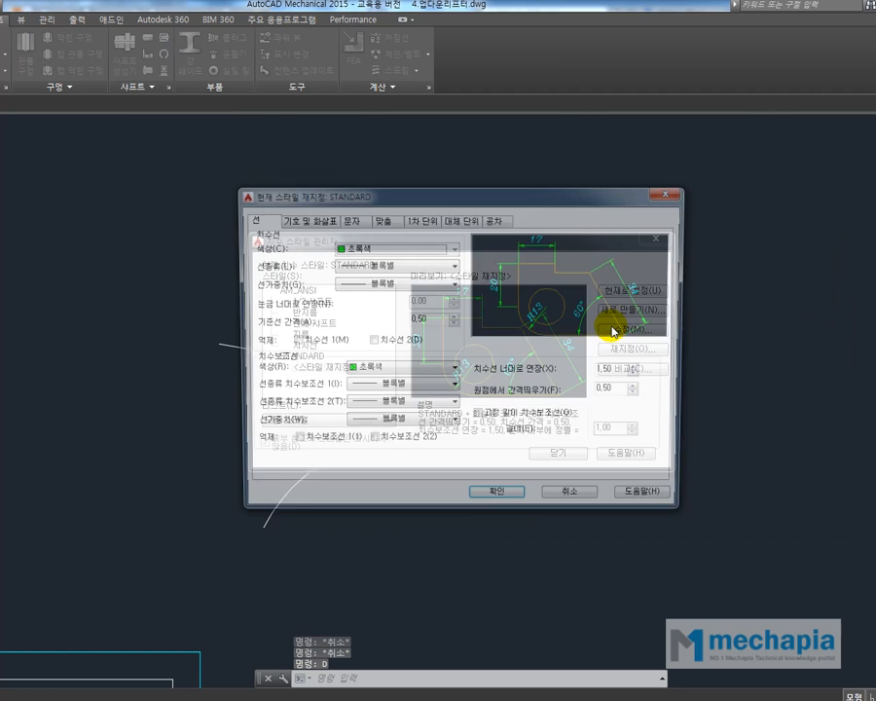
left_click(399, 248)
left_click(370, 353)
left_click_drag(448, 241, 359, 215)
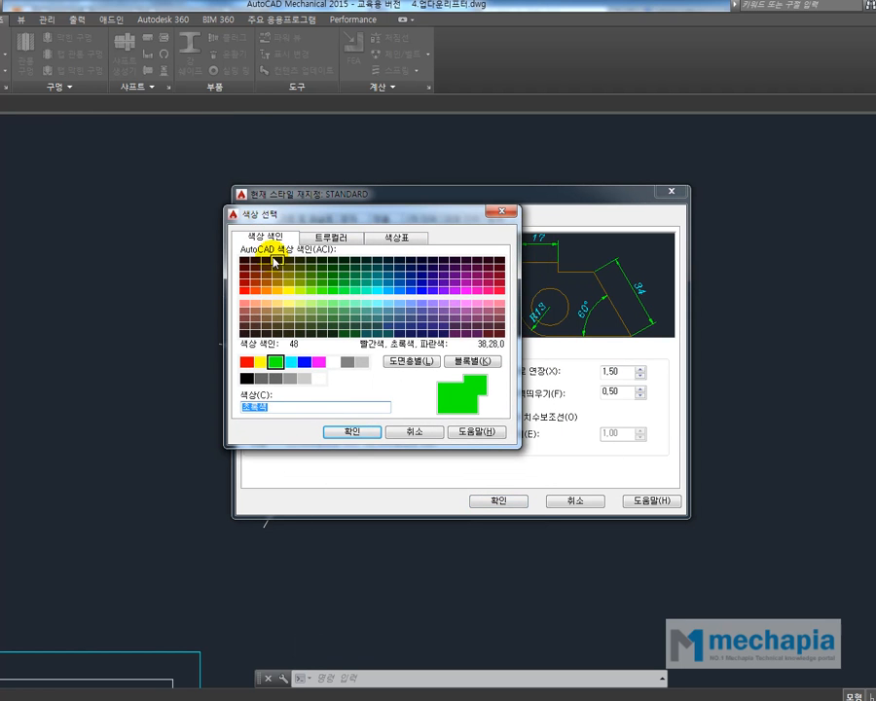
Step: Look through the true colour and colour book palettes, and return to the AutoCAD colour index
left_click(336, 236)
left_click(411, 240)
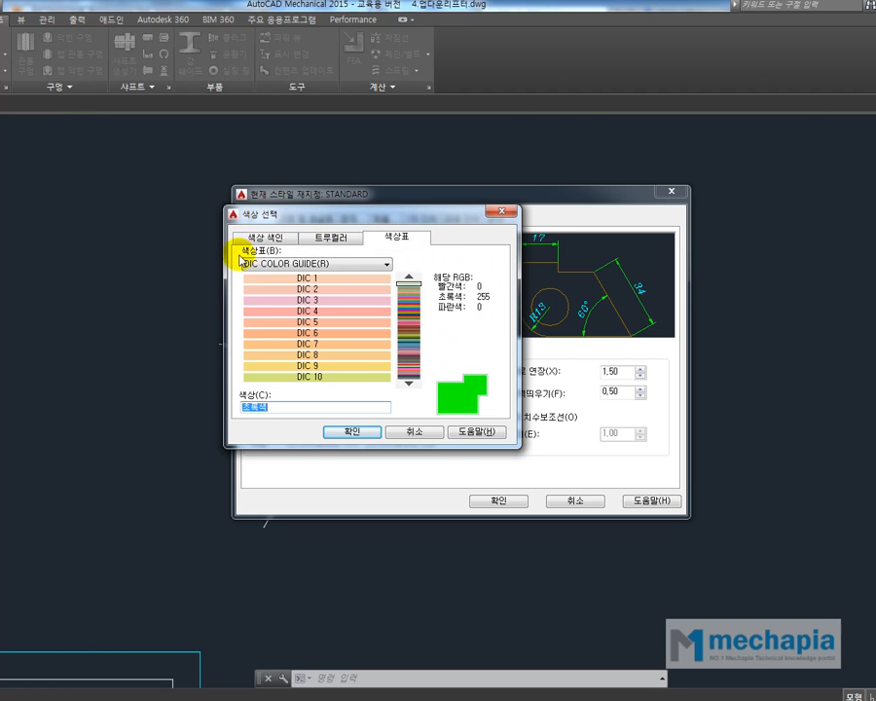
left_click(278, 237)
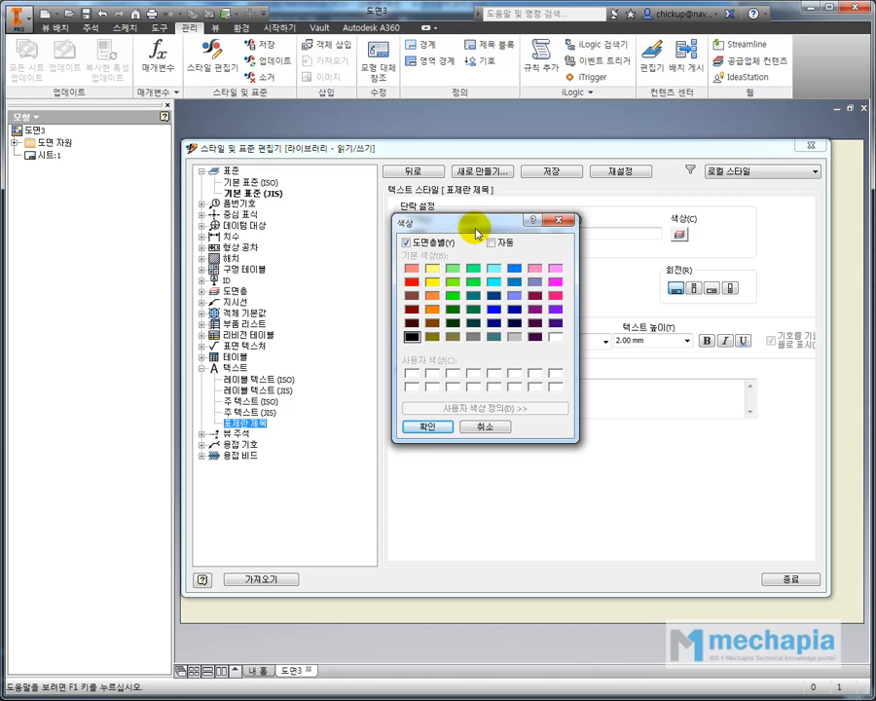
Step: Switch from Inventor back to AutoCAD Mechanical and go through index colours 1 to 7, from red to white
left_click_drag(478, 227, 463, 222)
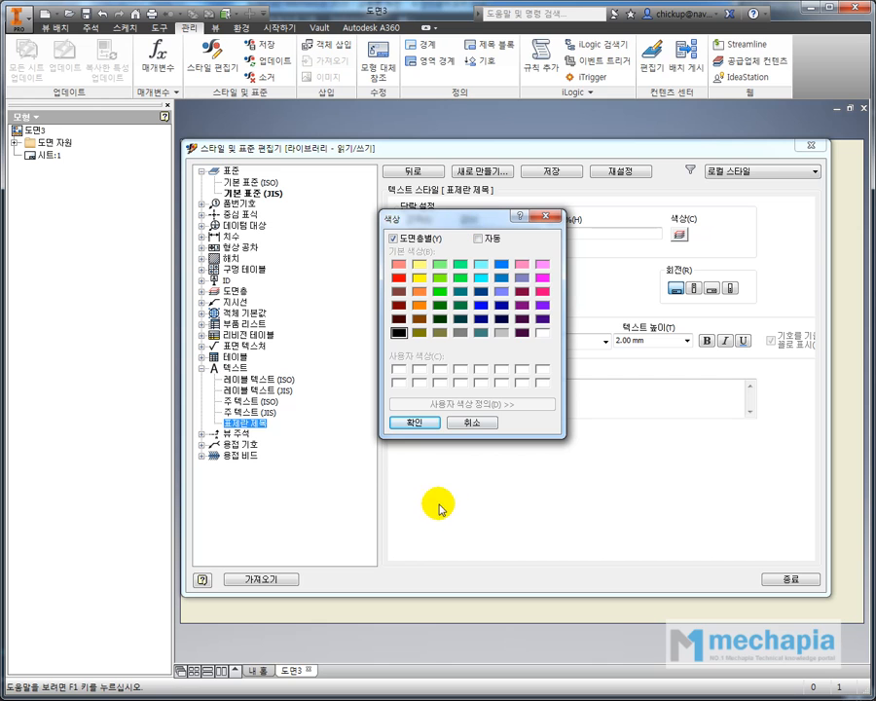
mouse_move(204, 698)
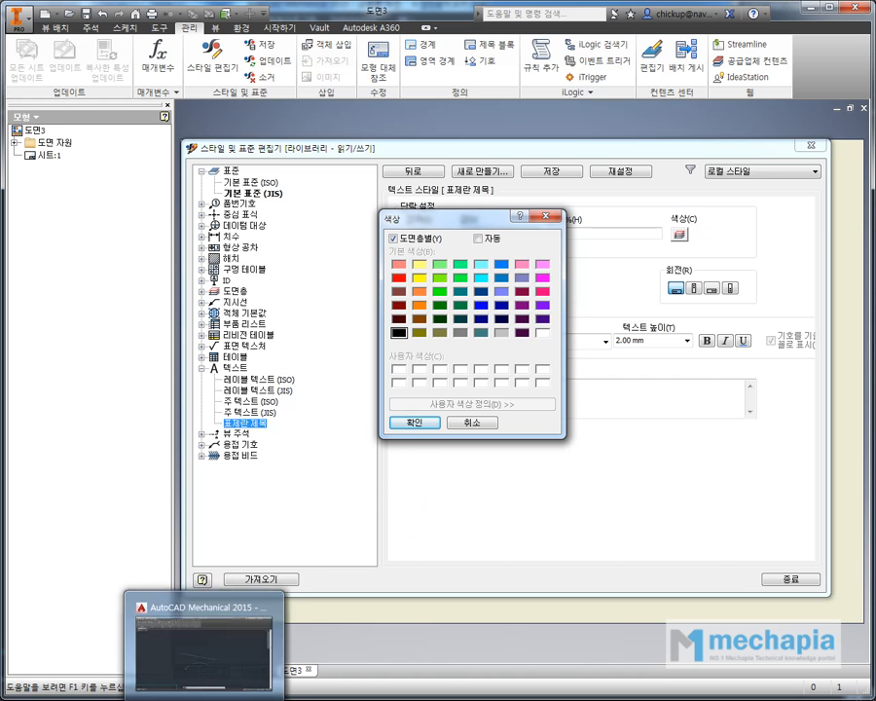
left_click(204, 637)
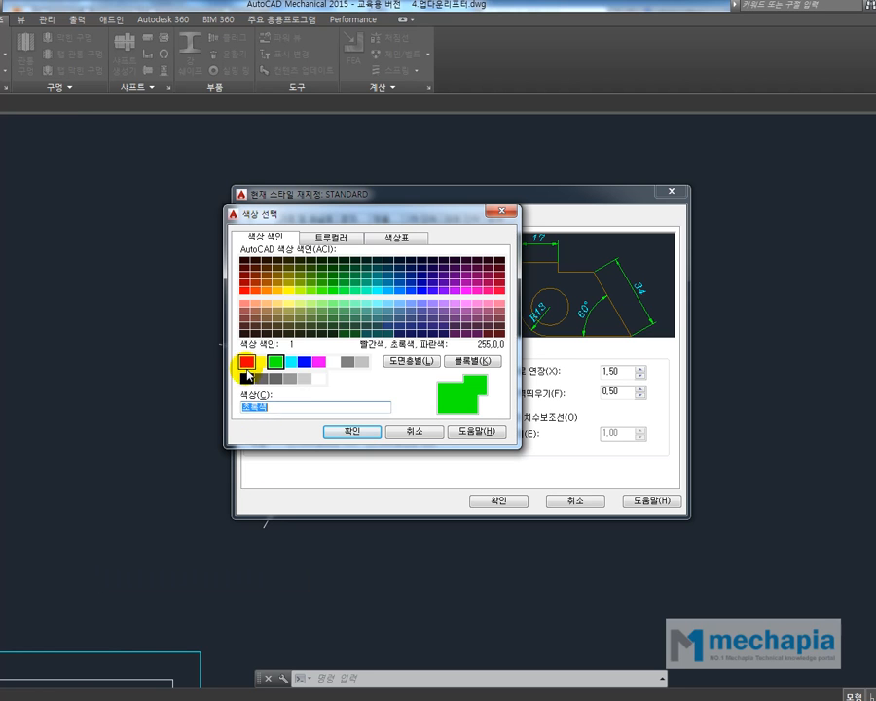
left_click(246, 361)
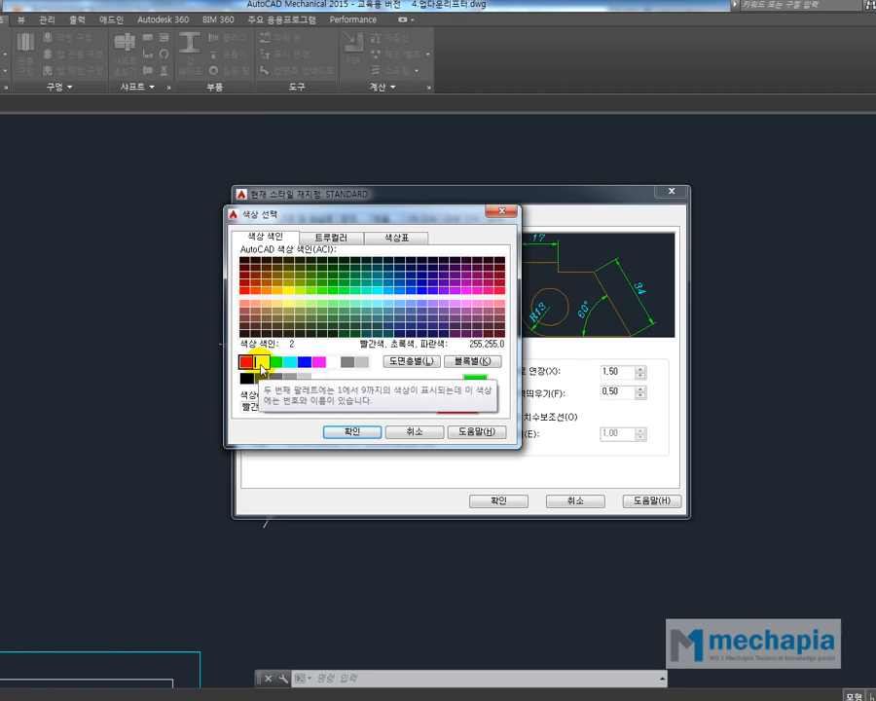
left_click(261, 363)
left_click(277, 362)
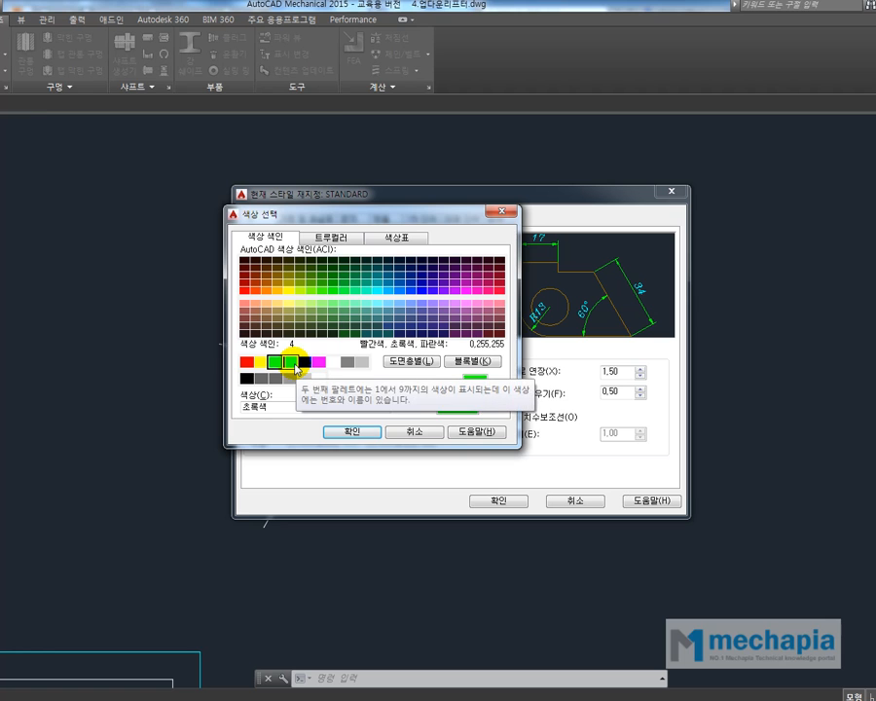
left_click(292, 363)
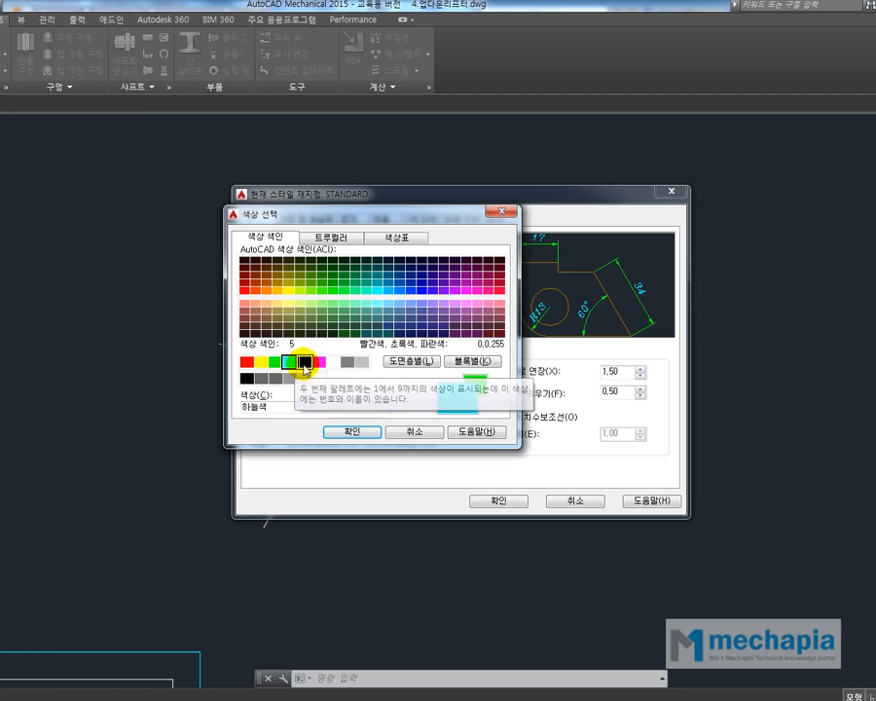
left_click(306, 363)
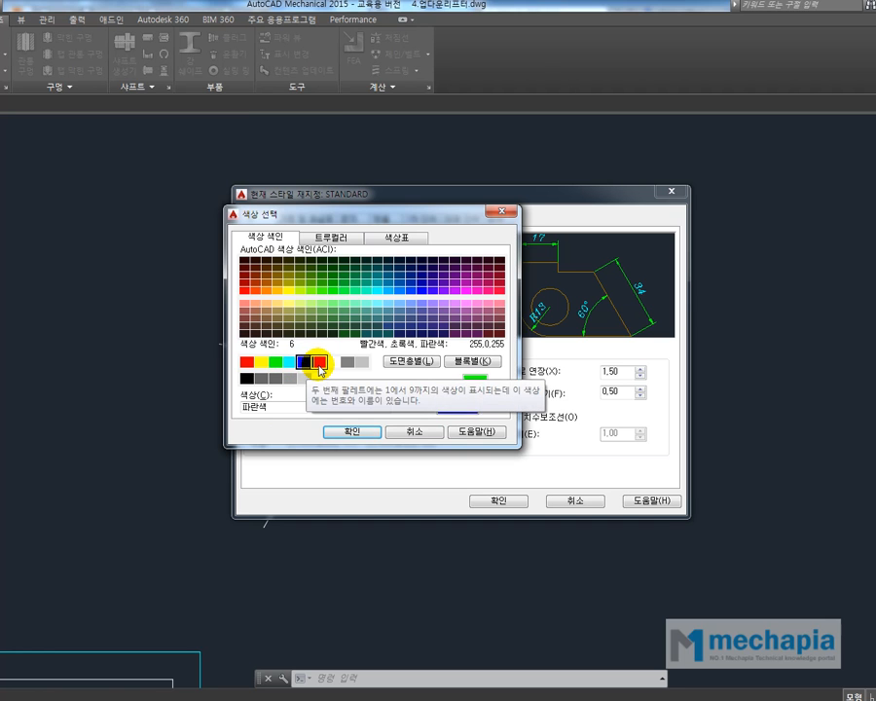
left_click(320, 363)
left_click(337, 365)
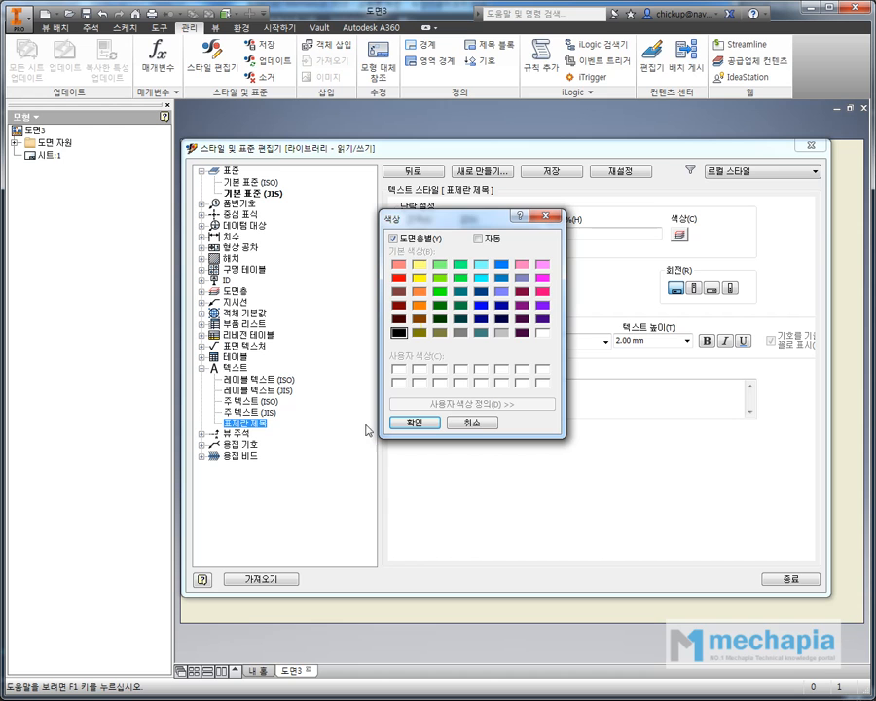
Step: Try the matching red, yellow, green and cyan basic colours for the Inventor text style, comparing them with AutoCAD's index colours
left_click_drag(464, 219, 408, 255)
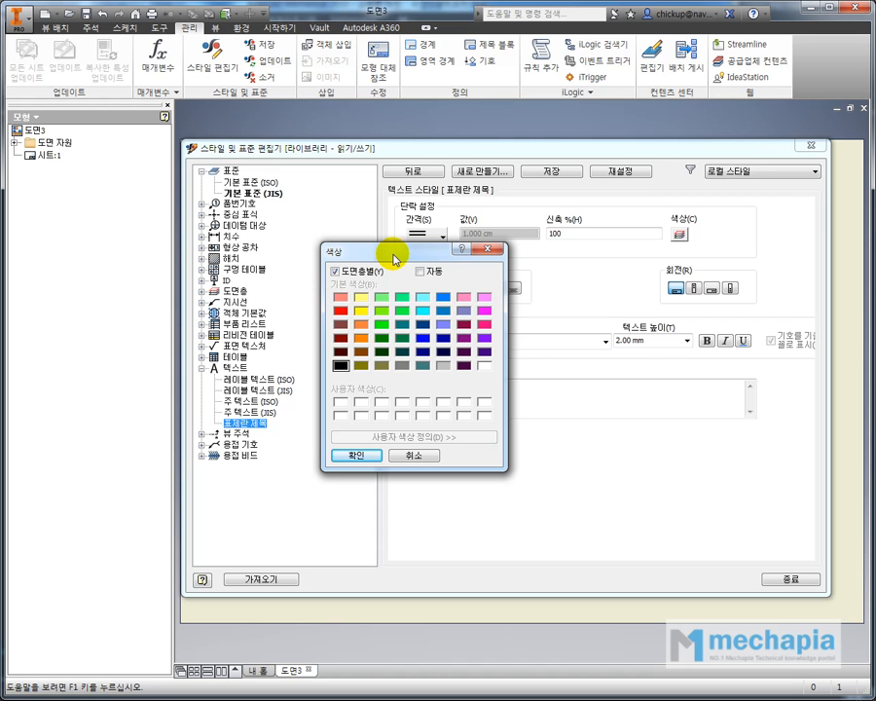
left_click(339, 310)
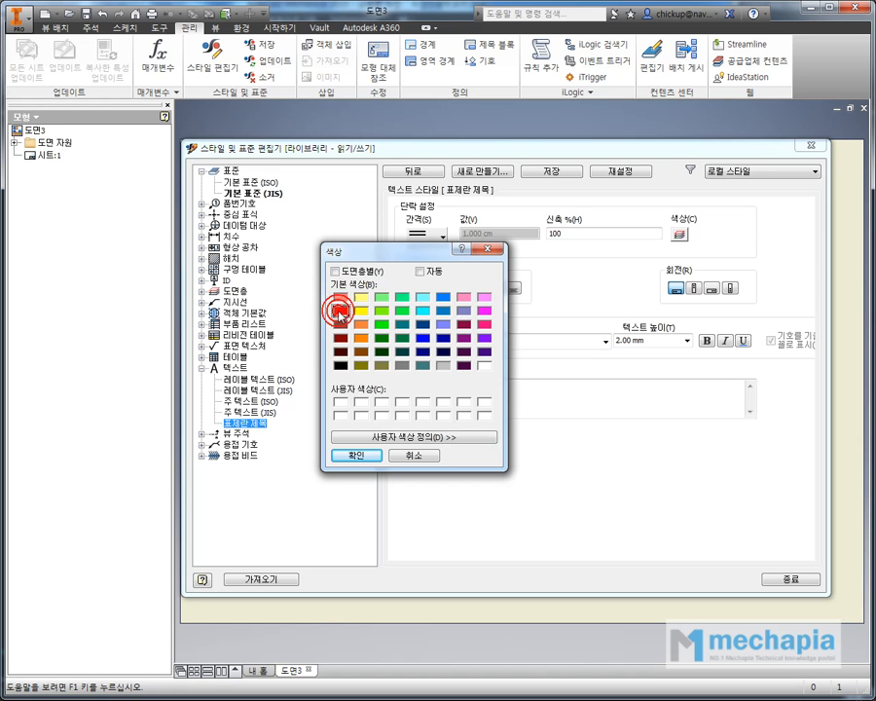
left_click(361, 312)
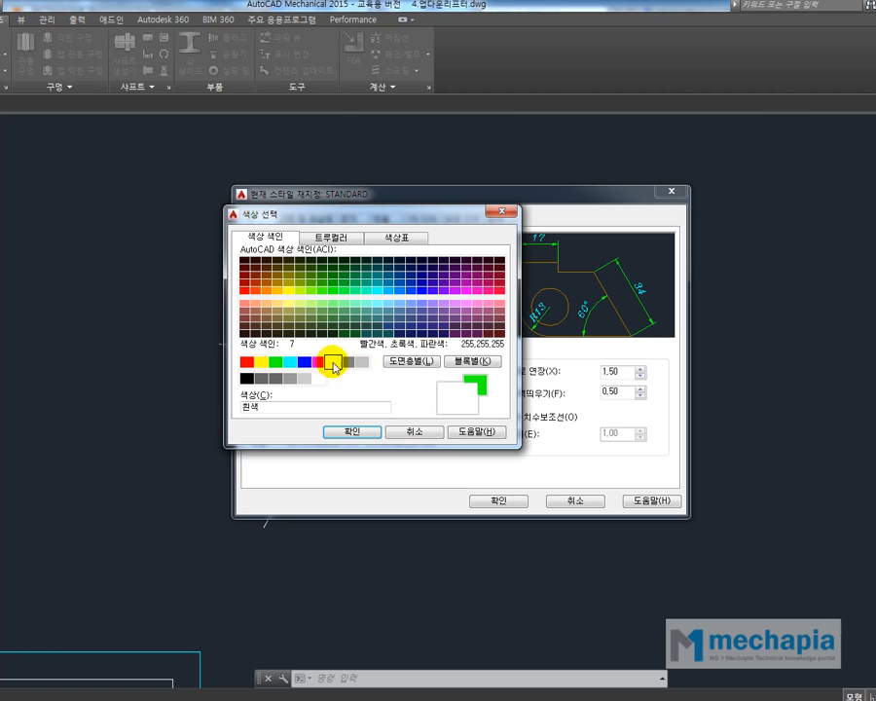
left_click(278, 362)
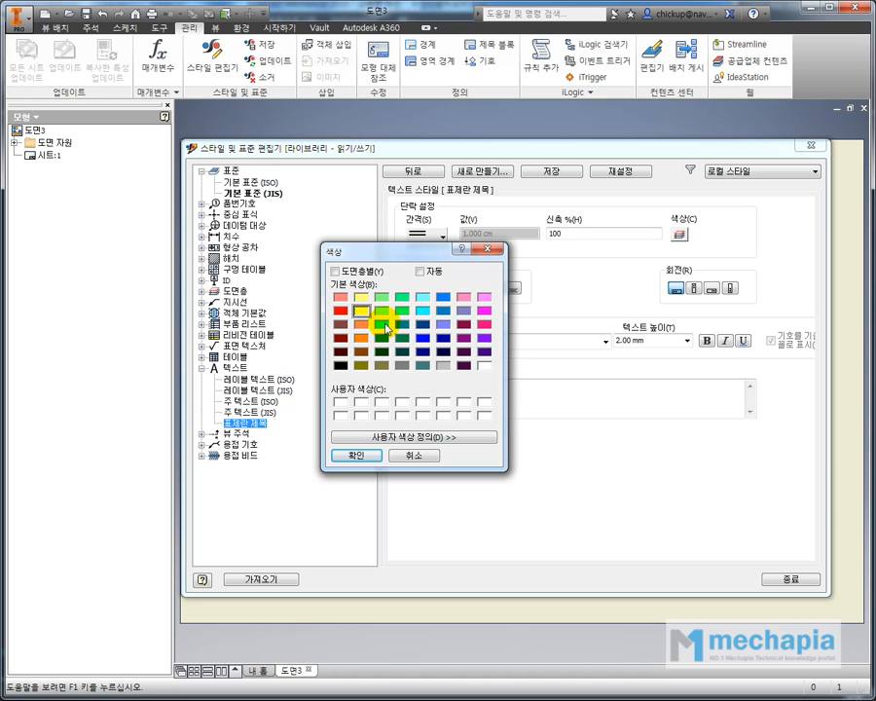
left_click(384, 325)
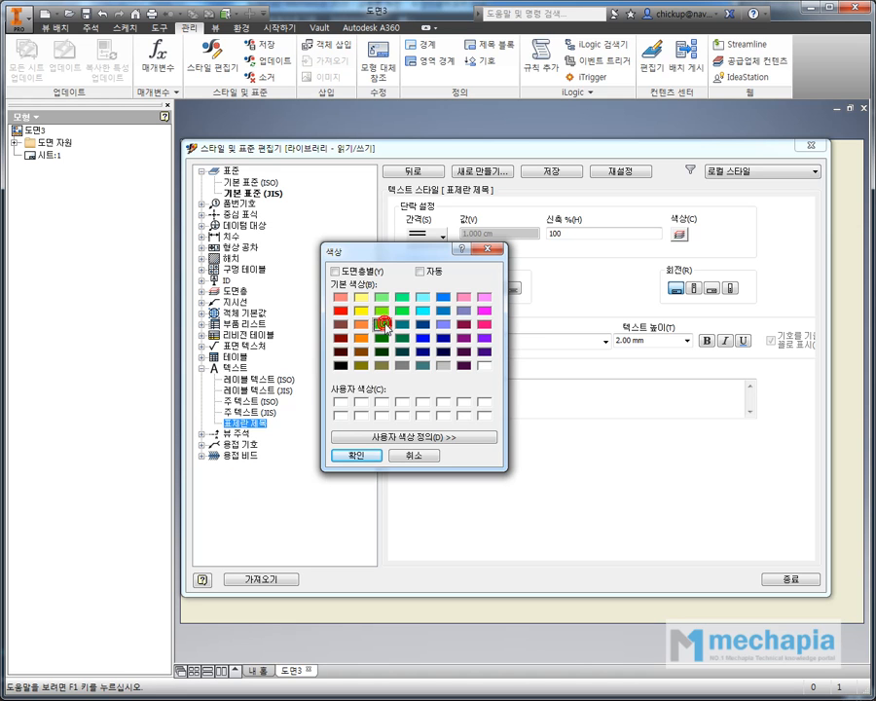
left_click(423, 311)
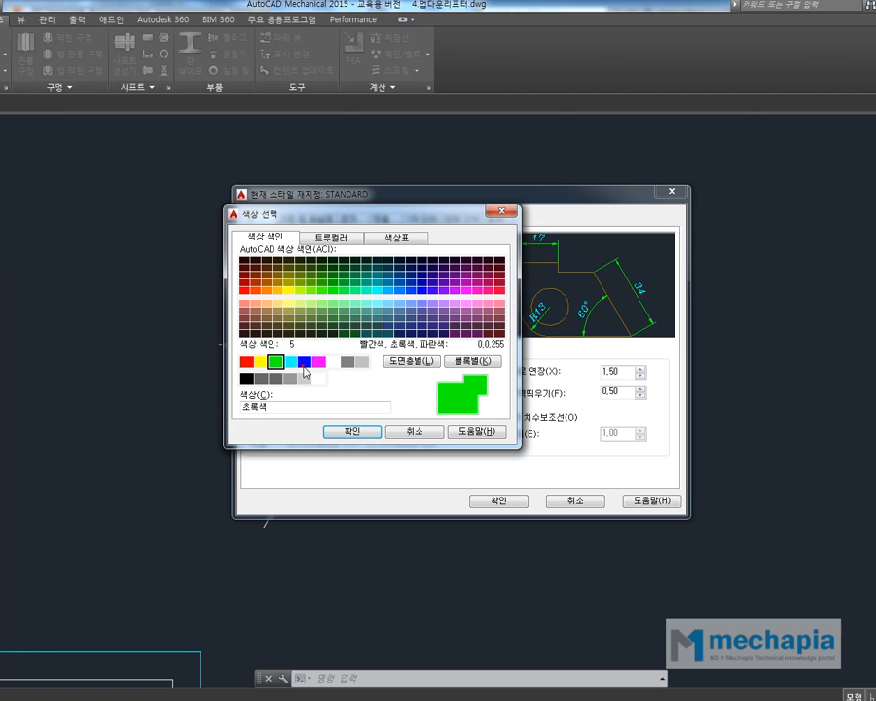
Step: Compare AutoCAD's index colours 5 and 6 with Inventor's basic colours by trying blue and magenta for the text style
left_click(304, 363)
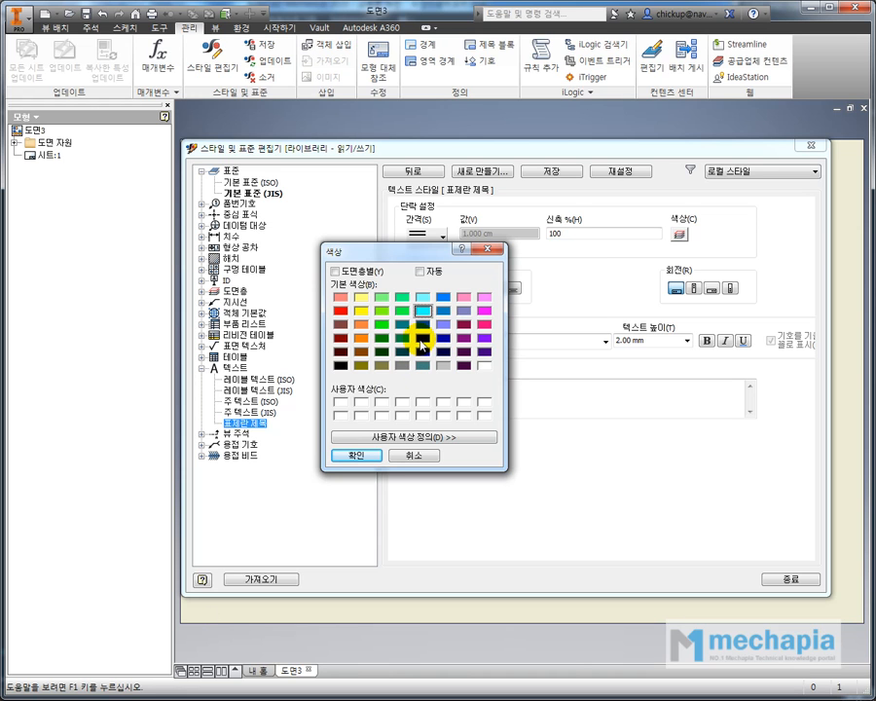
left_click(422, 337)
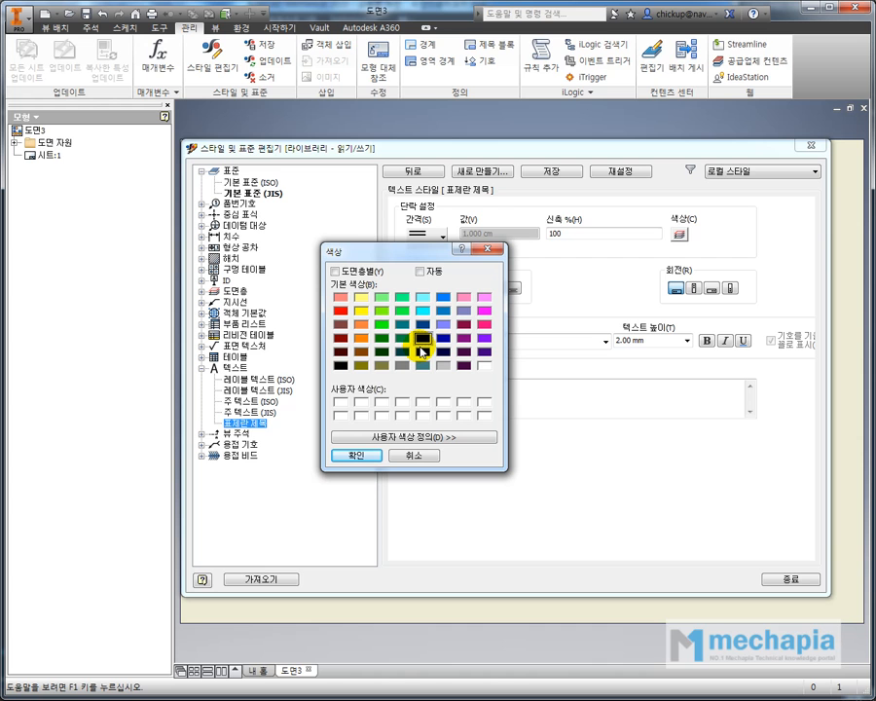
mouse_move(246, 699)
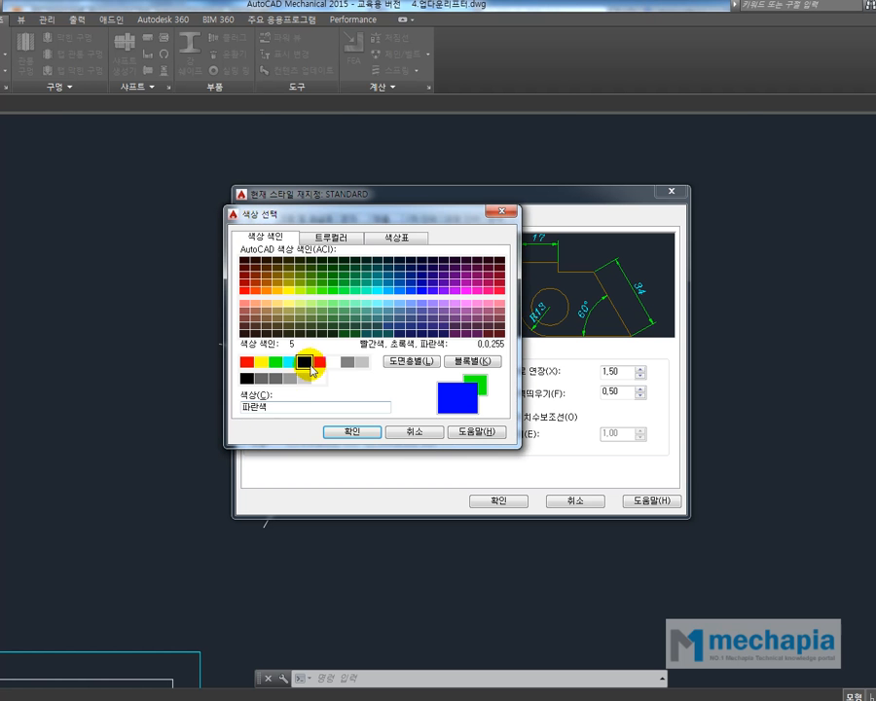
left_click(318, 363)
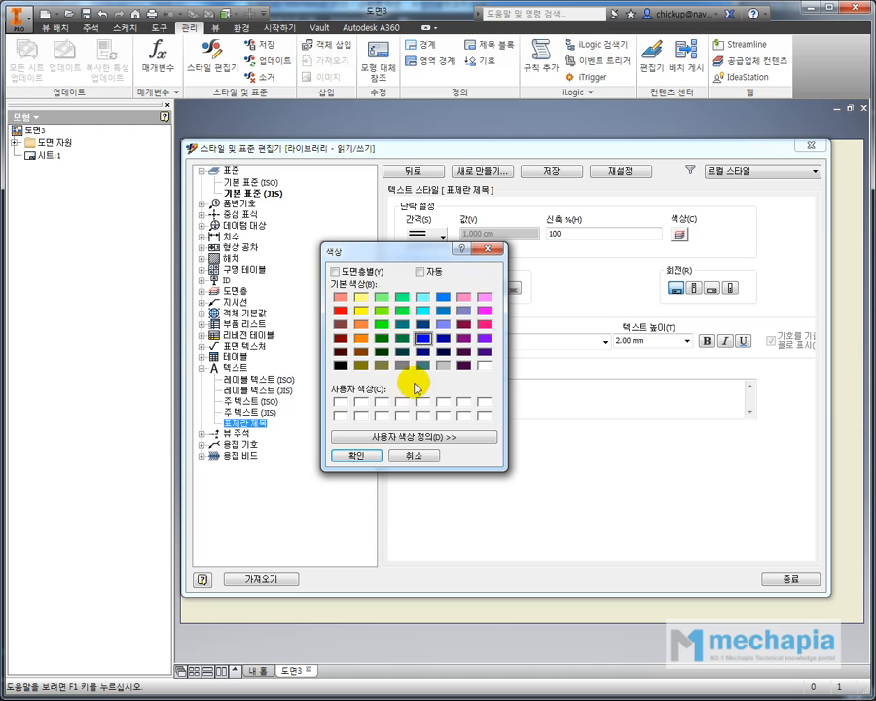
left_click(486, 311)
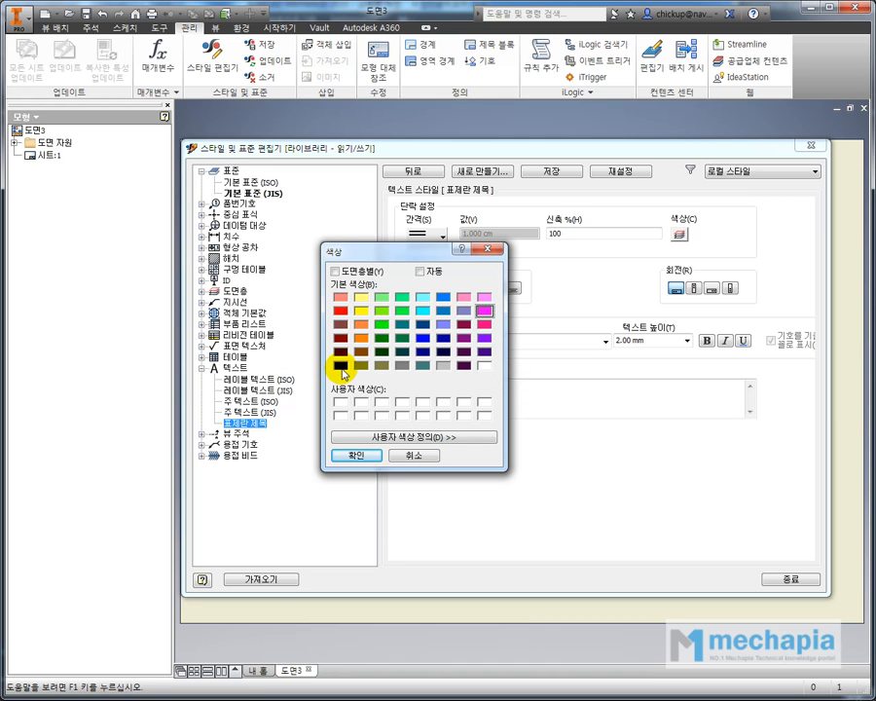
Step: Alternate the text style's colour selection between black and white to compare the two as counterparts of AutoCAD's white
left_click(342, 371)
left_click(486, 367)
left_click(341, 366)
left_click(486, 367)
left_click(339, 367)
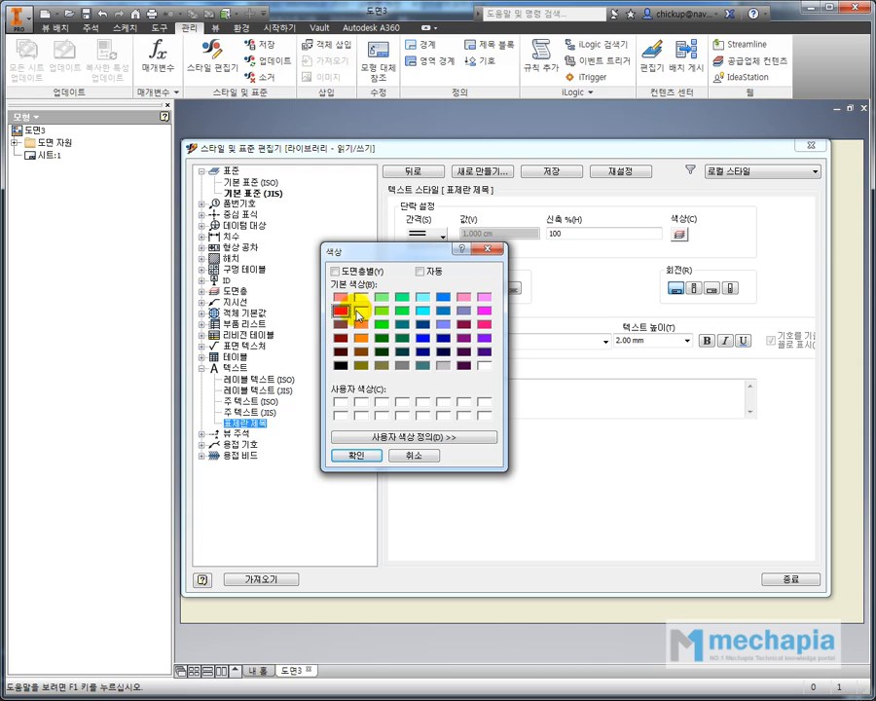
Step: Go through the basic colours yellow, cyan, magenta, black and white once more in the text style's colour selection
left_click(362, 312)
left_click(425, 313)
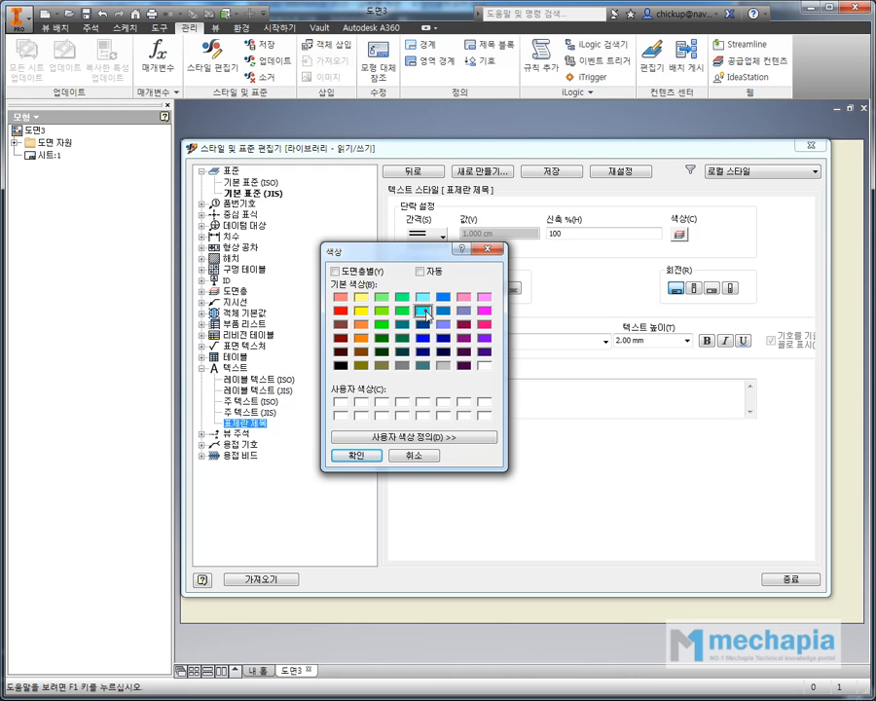
left_click(484, 310)
left_click(485, 367)
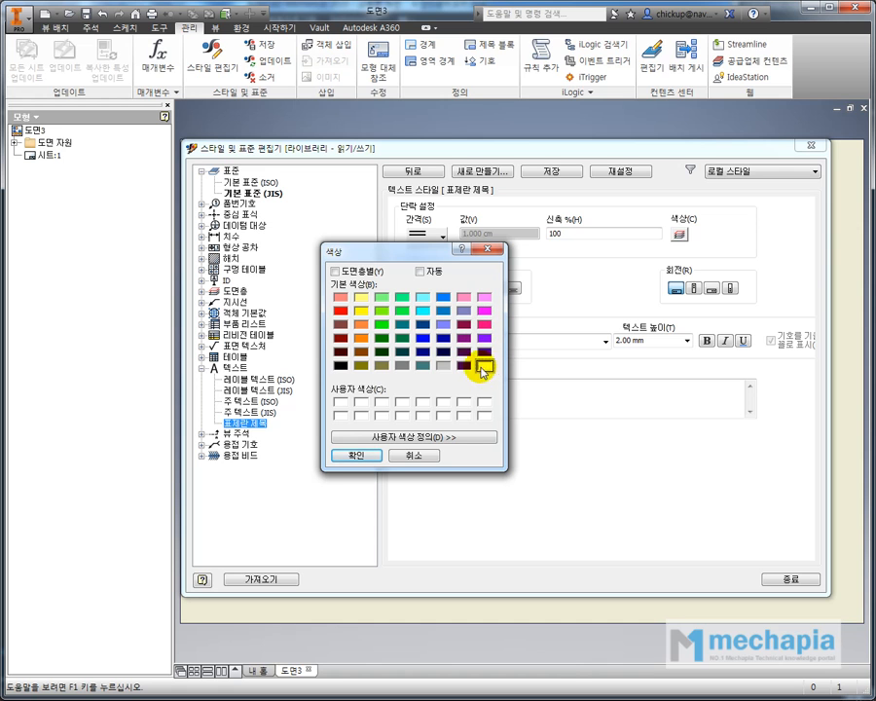
left_click(484, 366)
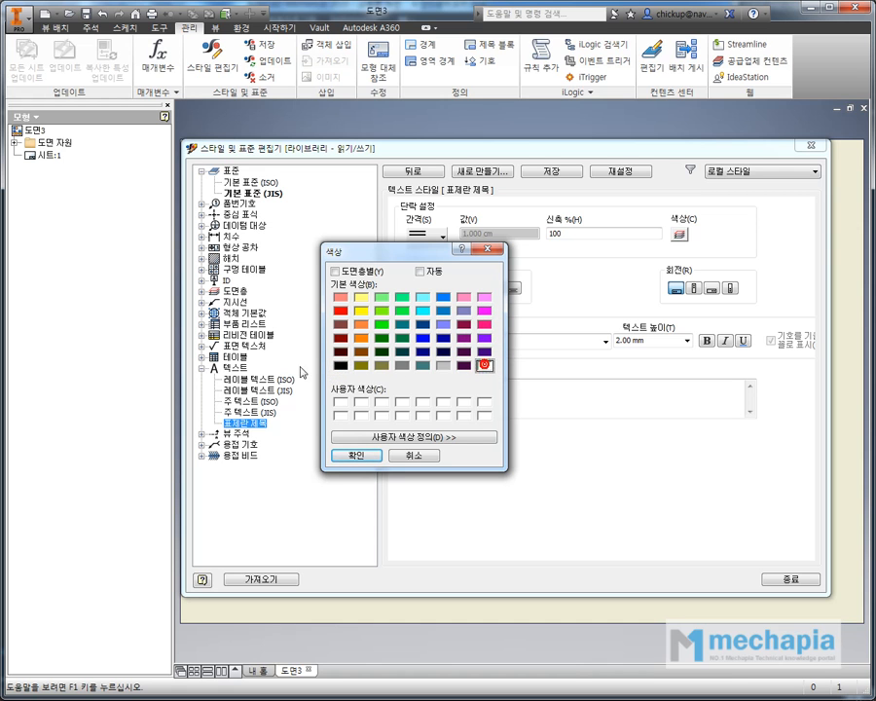
left_click(339, 366)
left_click(484, 366)
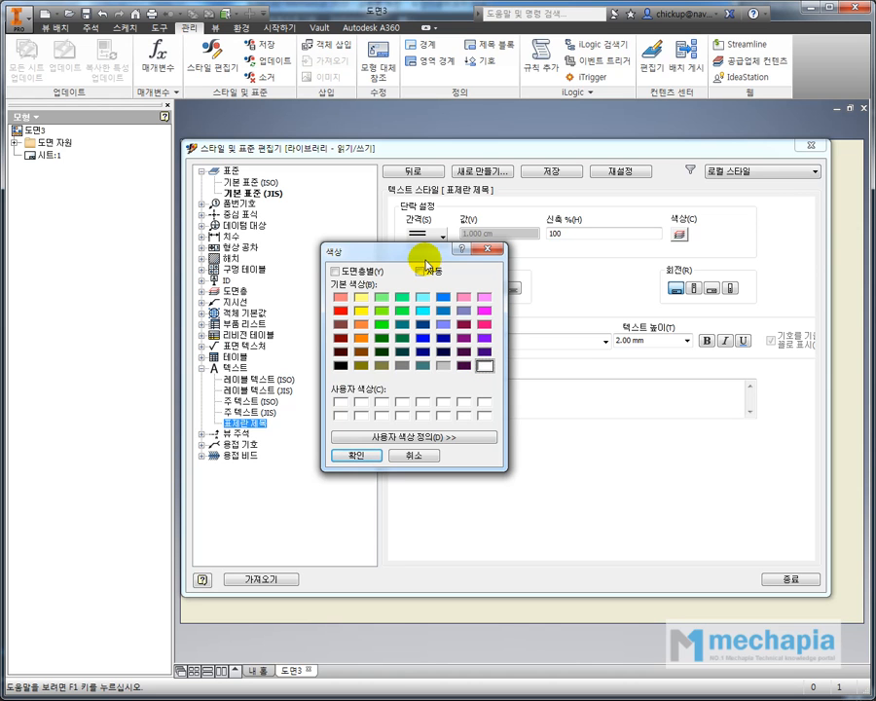
Step: Check the title block title colour in the memo and set the 표제란 제목 text style's colour to green
mouse_move(240, 681)
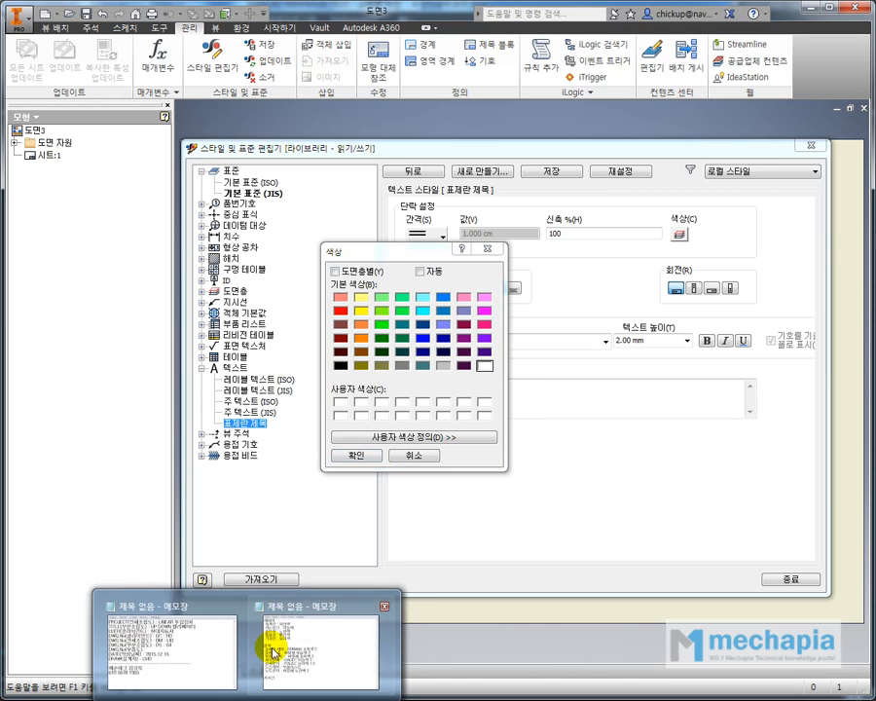
left_click(318, 640)
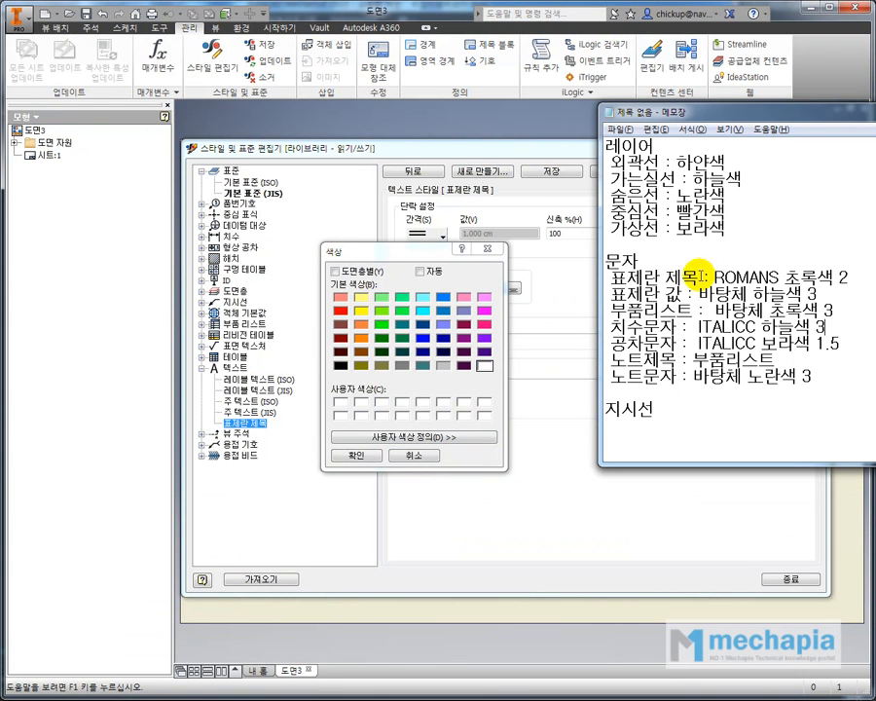
left_click_drag(612, 278, 856, 279)
left_click_drag(776, 279, 833, 278)
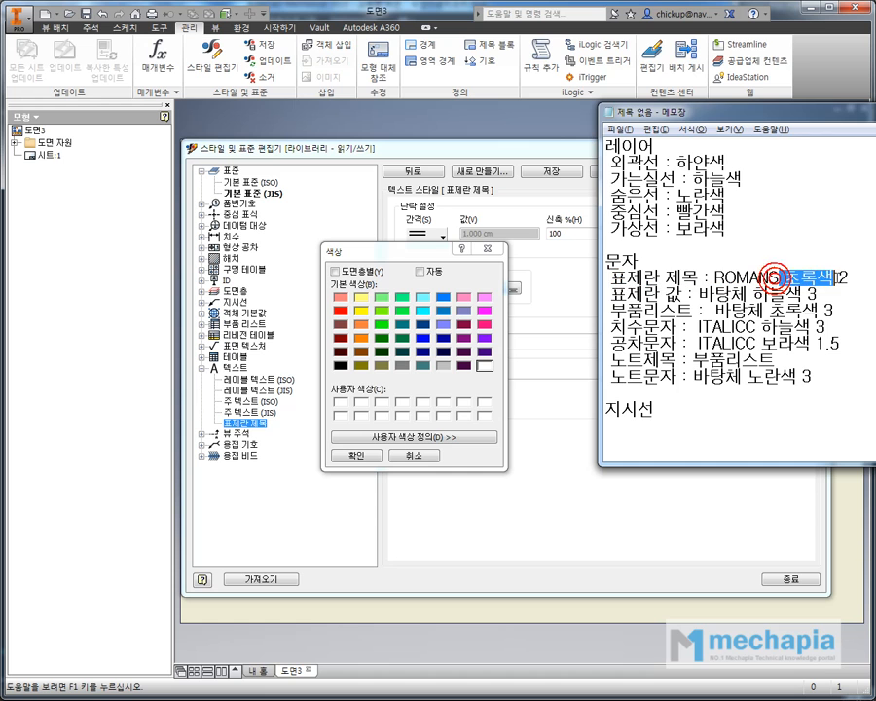
left_click(381, 325)
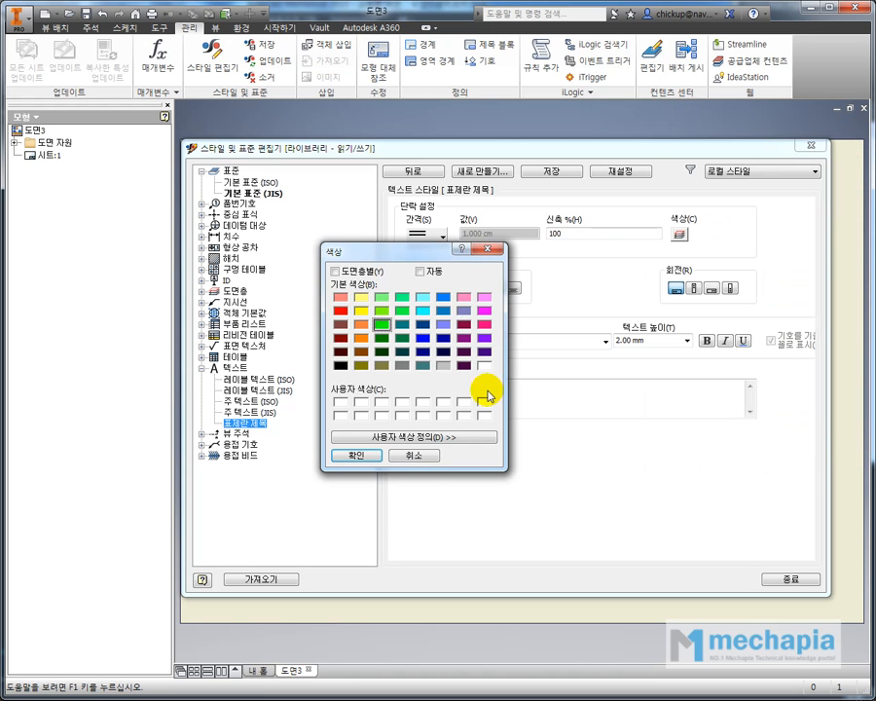
left_click(370, 455)
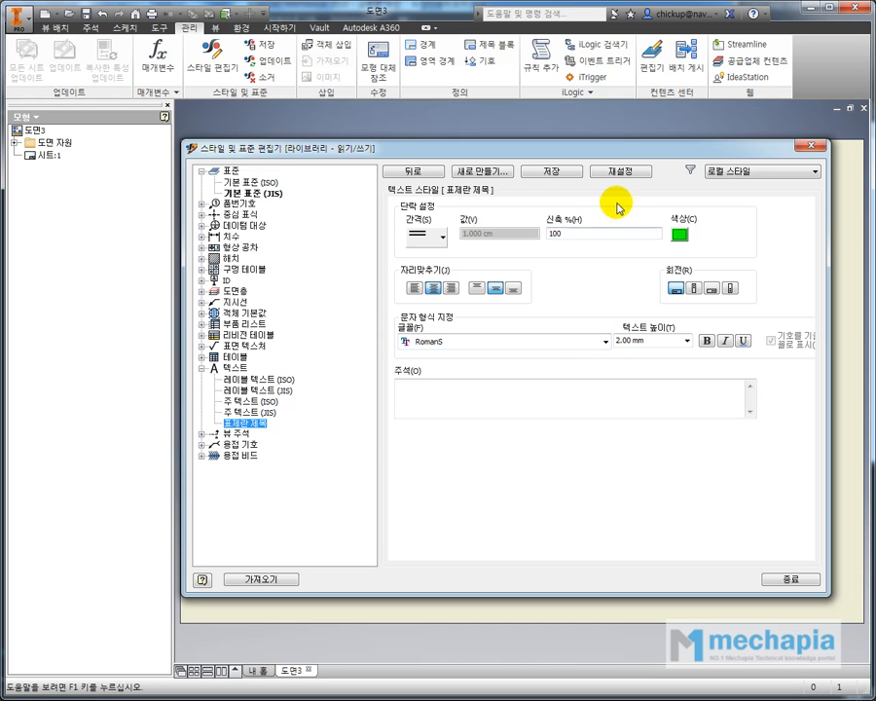
Step: Save the changes to the 표제란 제목 text style and keep that style selected
left_click(548, 173)
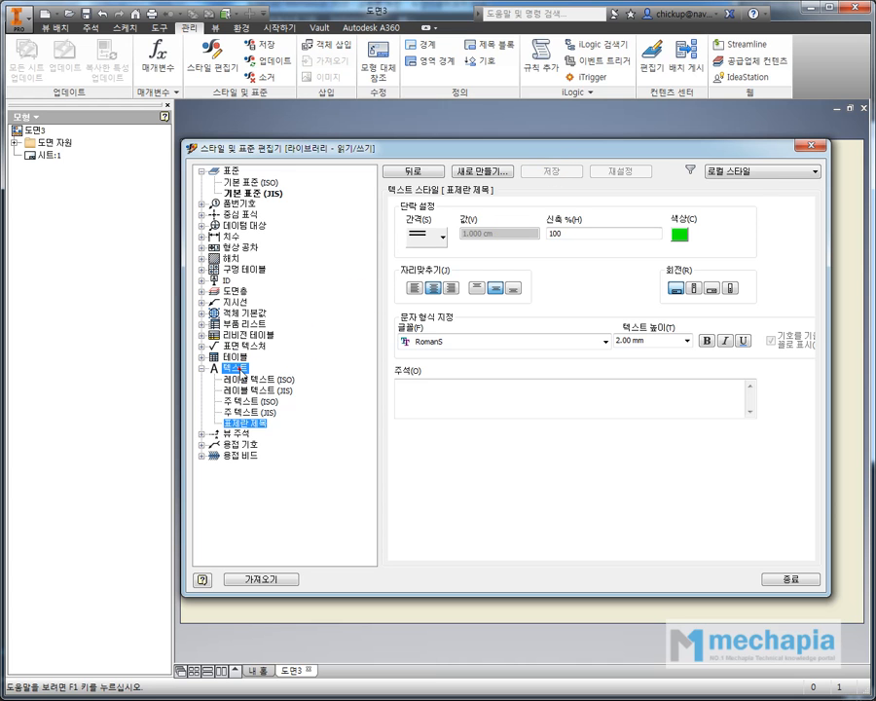
left_click(240, 370)
left_click(237, 423)
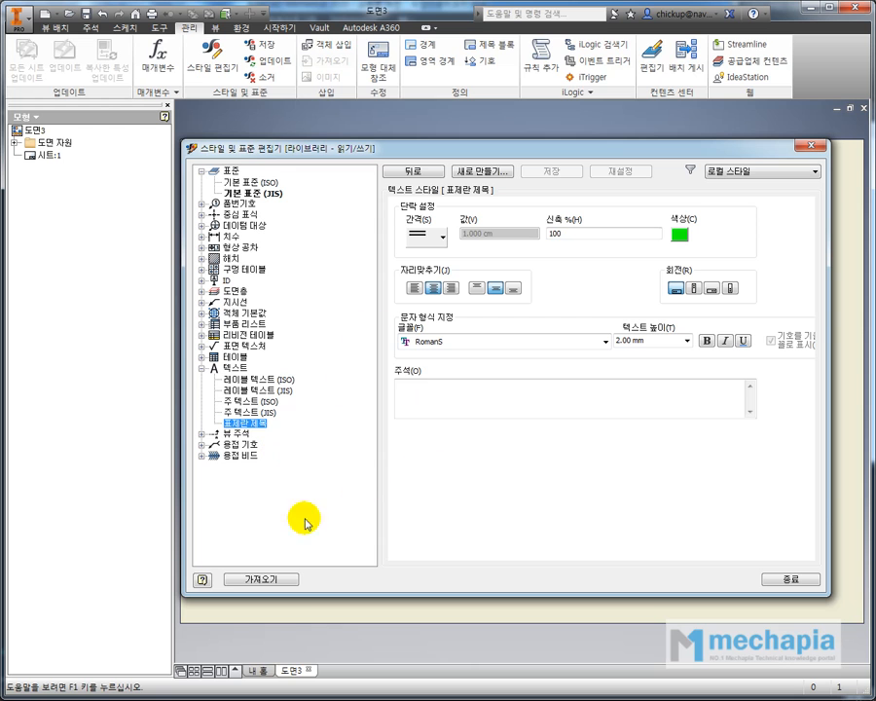
Step: Check the memo's text entries and create a new text style named 표제란 값 based on 표제란 제목
key("alt+Tab")
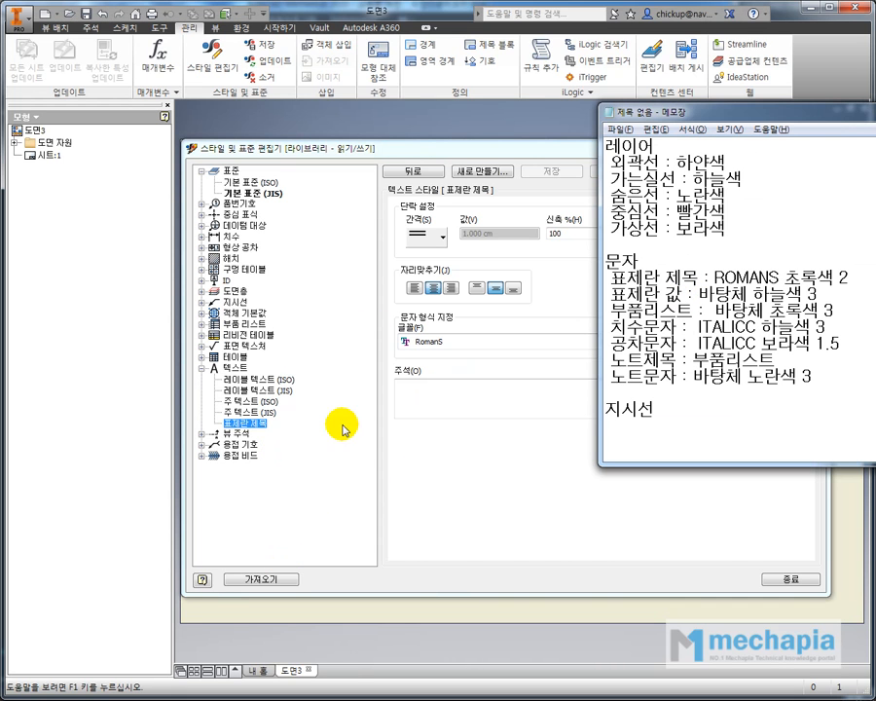
left_click(307, 508)
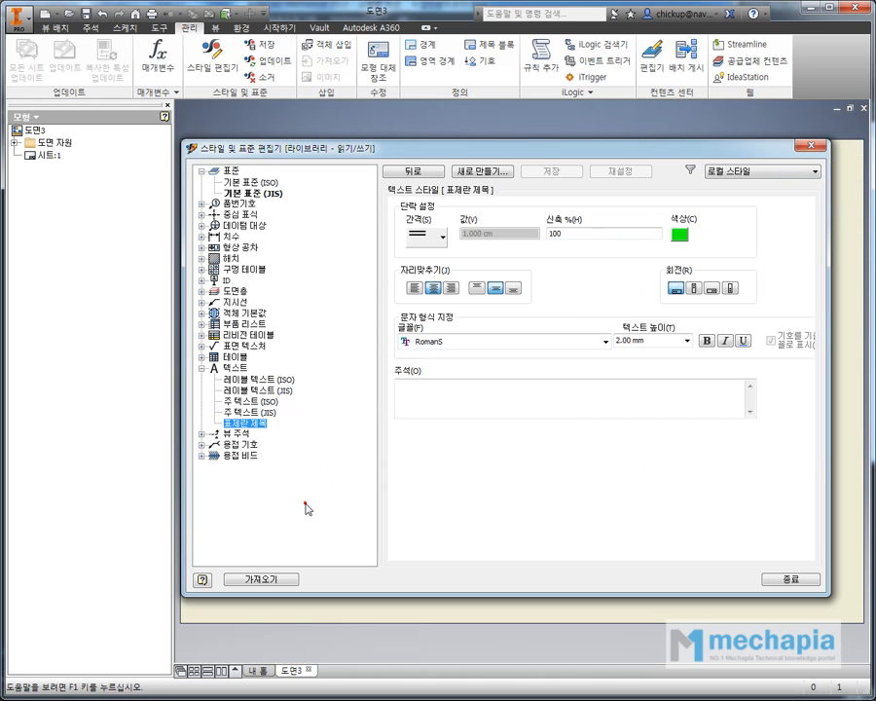
right_click(260, 428)
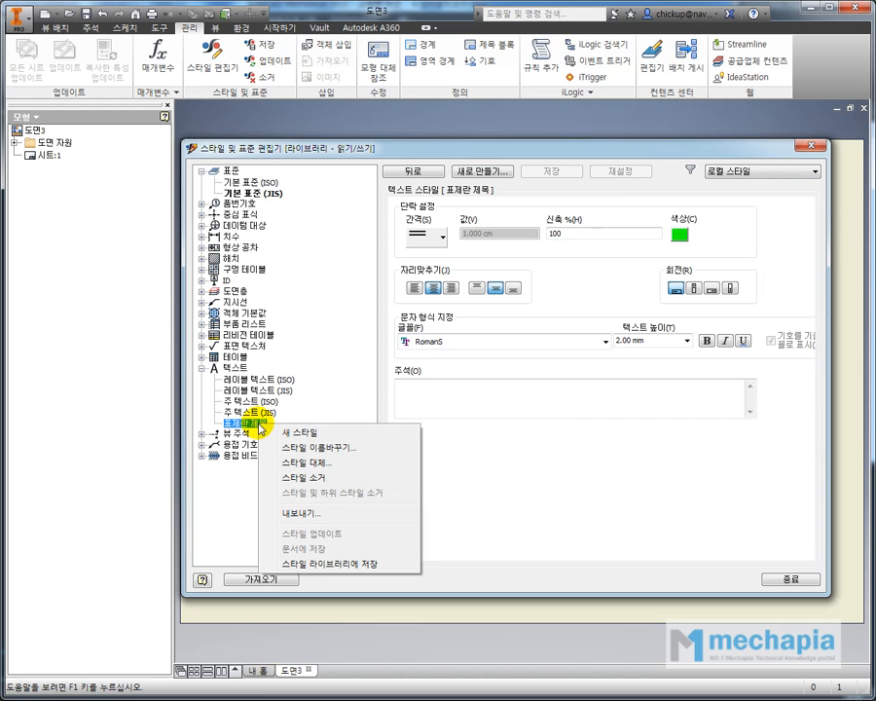
left_click(322, 432)
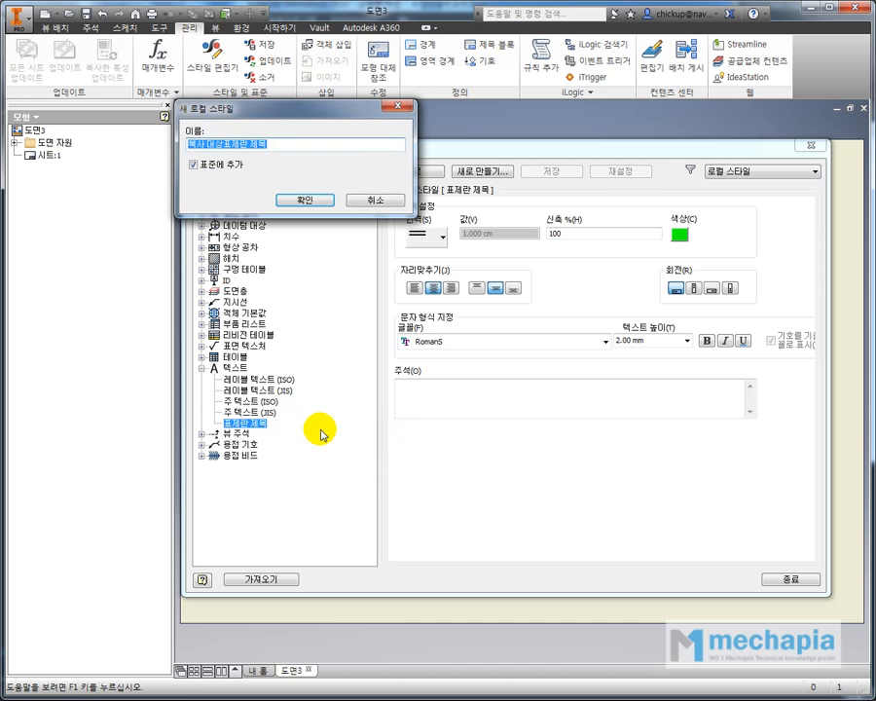
type("표제란 제")
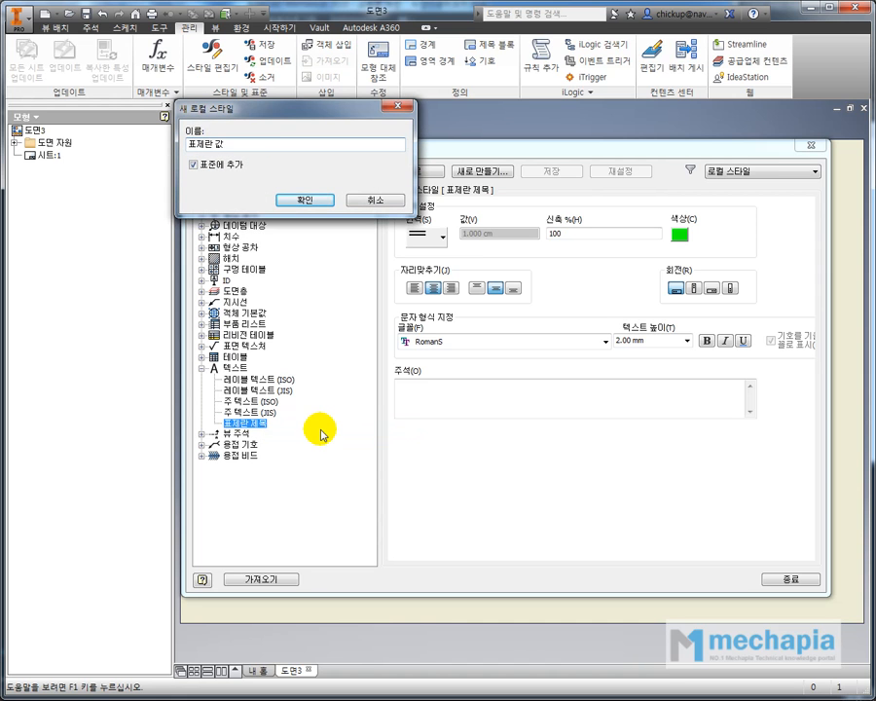
key("Return")
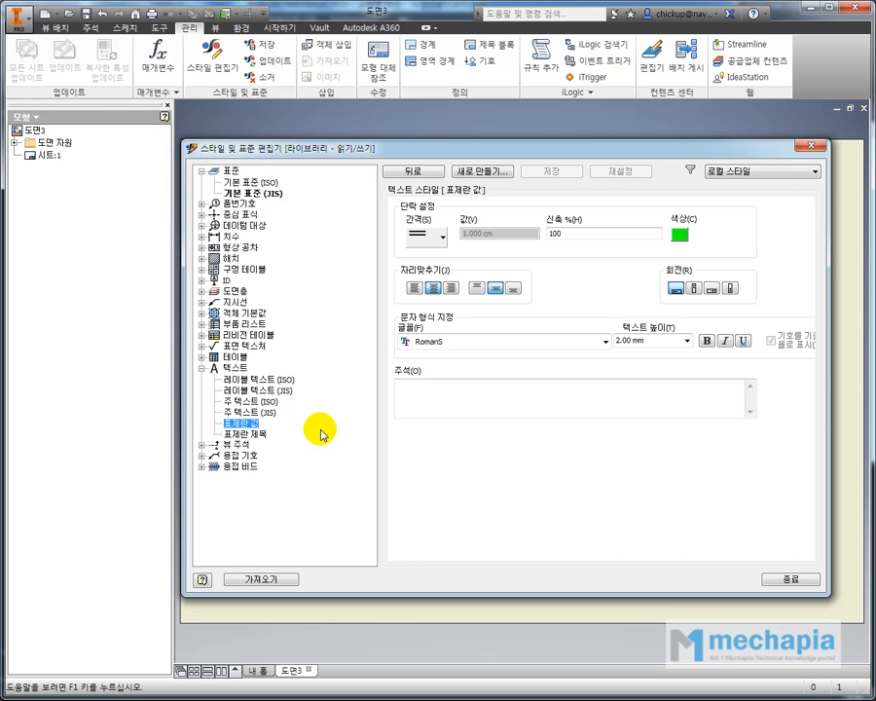
left_click(244, 434)
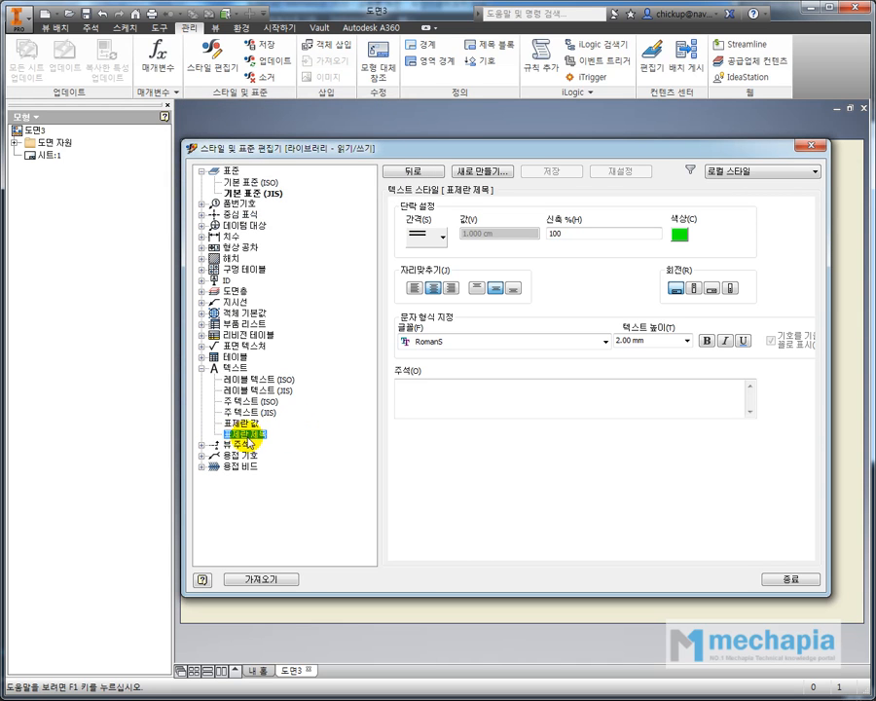
right_click(252, 436)
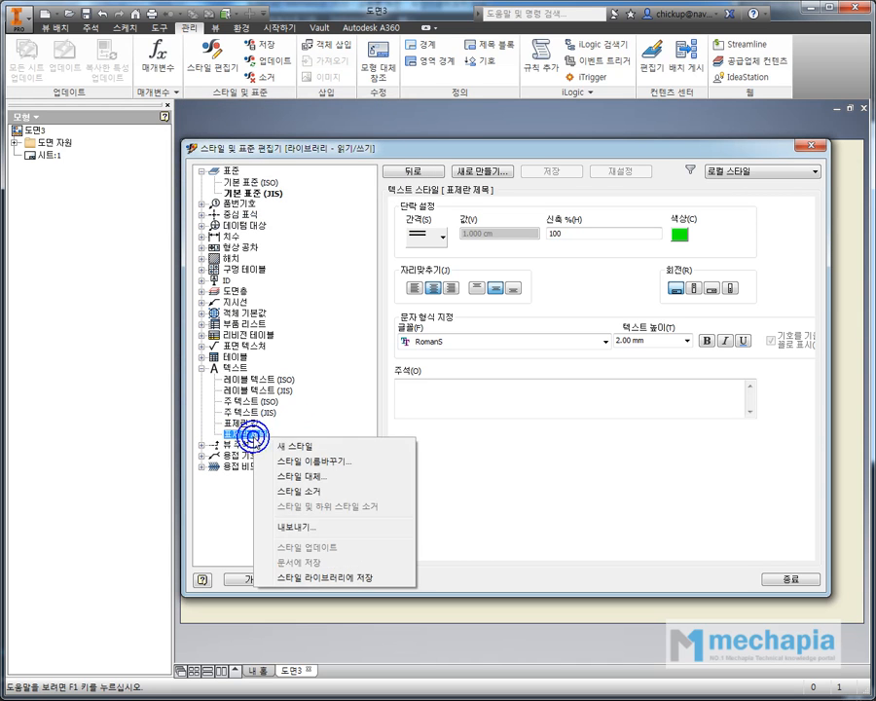
left_click(273, 446)
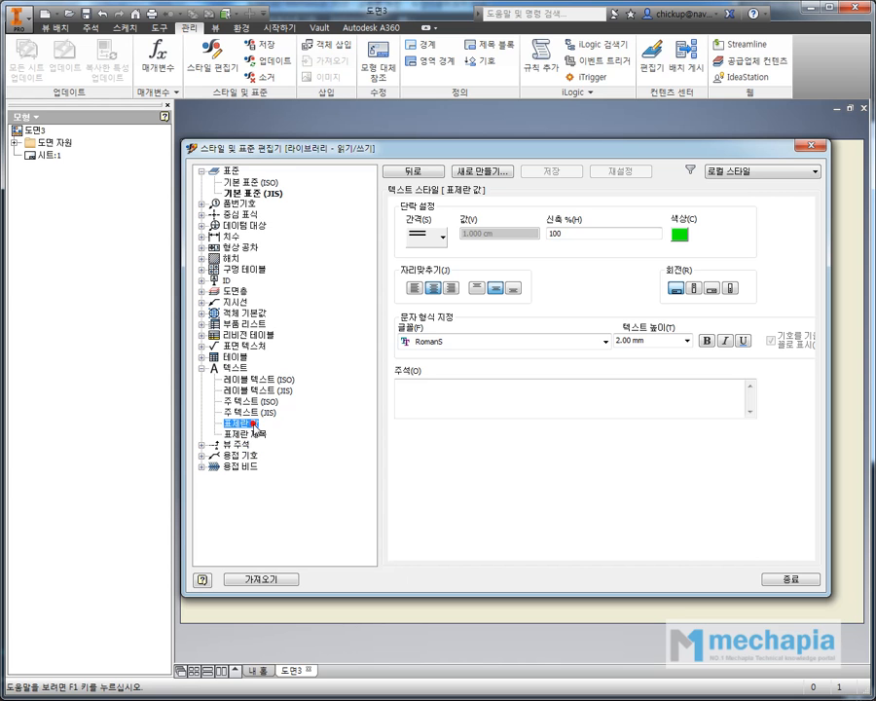
Step: Examine the memo's font, colour and height entries for 표제란 값 and compare them with those for 부품리스트
left_click(251, 423)
key("alt+Tab")
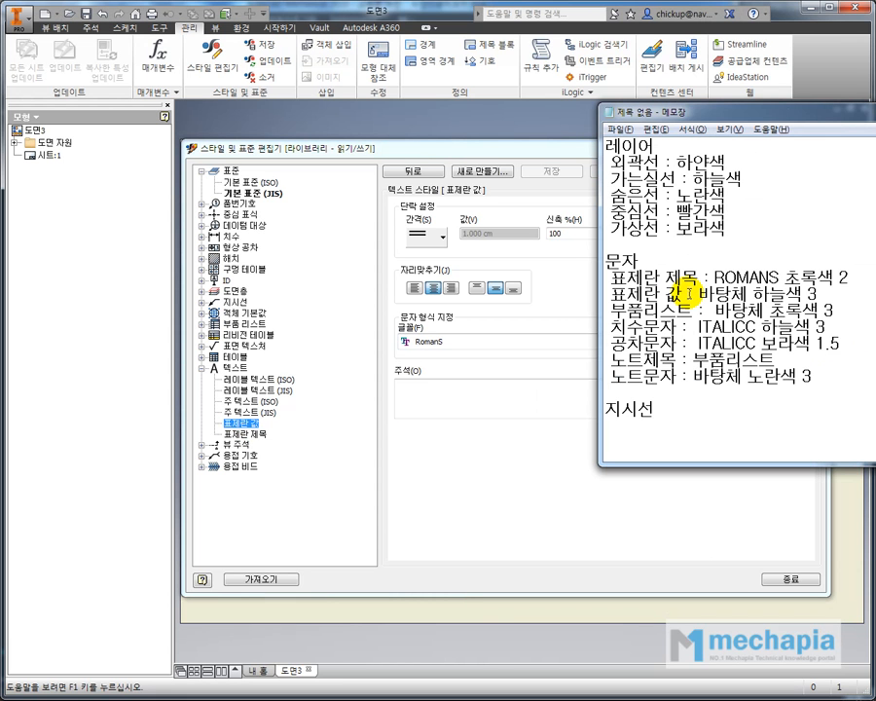
left_click_drag(701, 290, 830, 307)
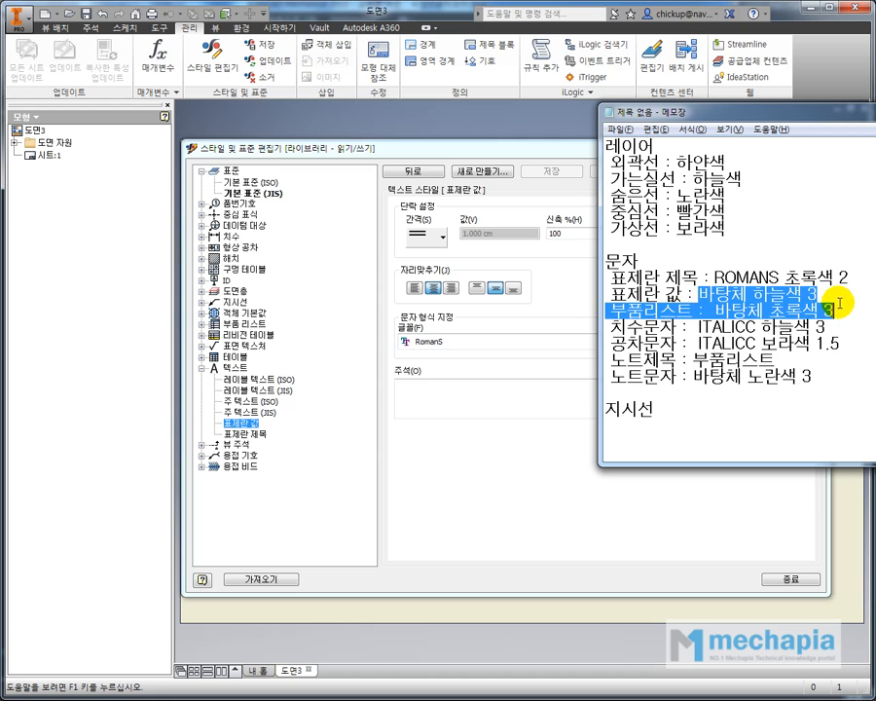
left_click(649, 298)
left_click_drag(640, 310, 835, 309)
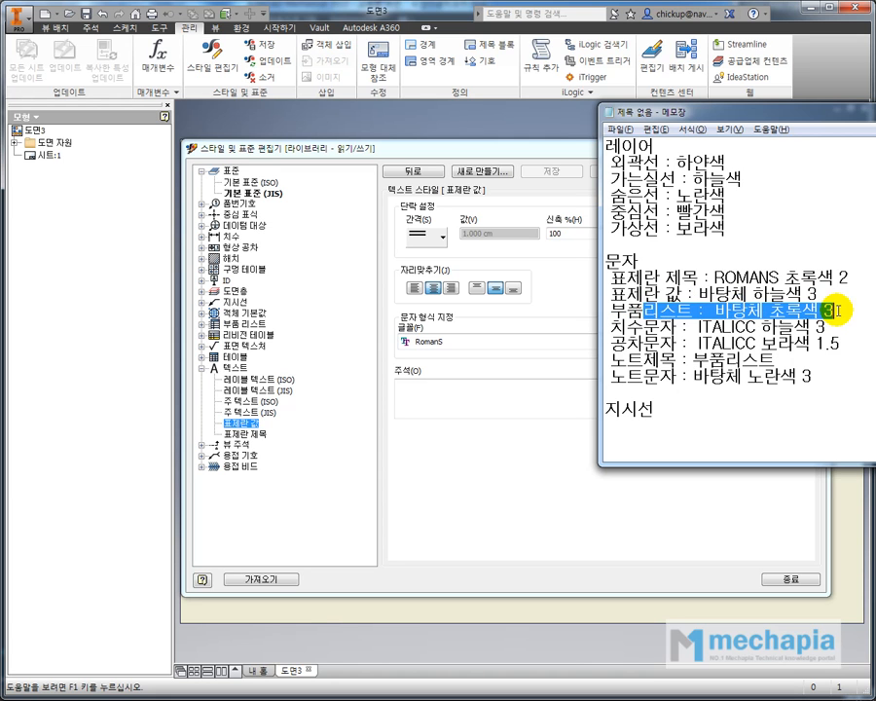
left_click_drag(693, 291, 817, 291)
double_click(813, 308)
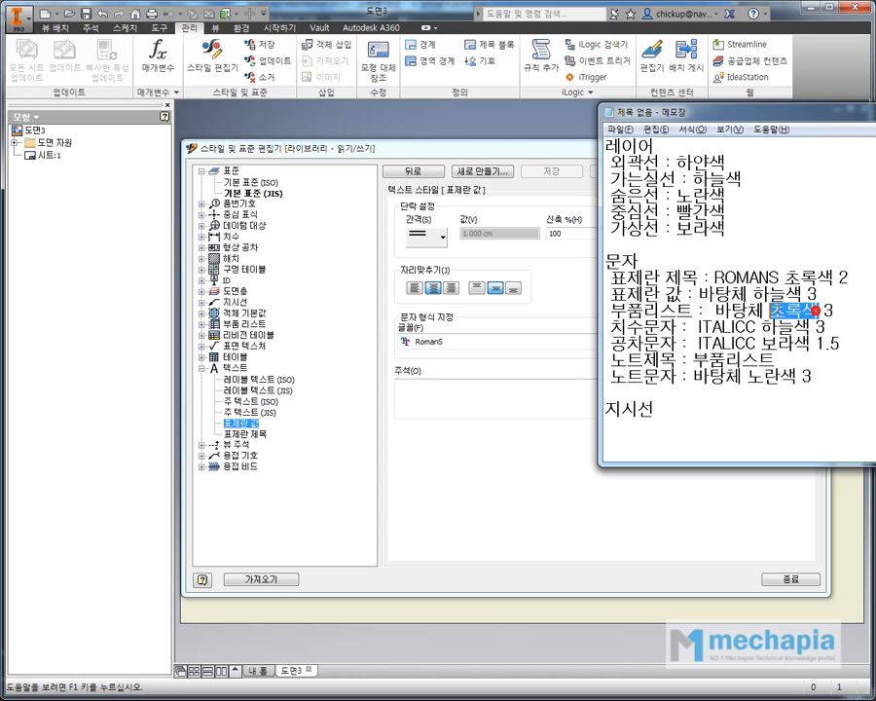
double_click(757, 291)
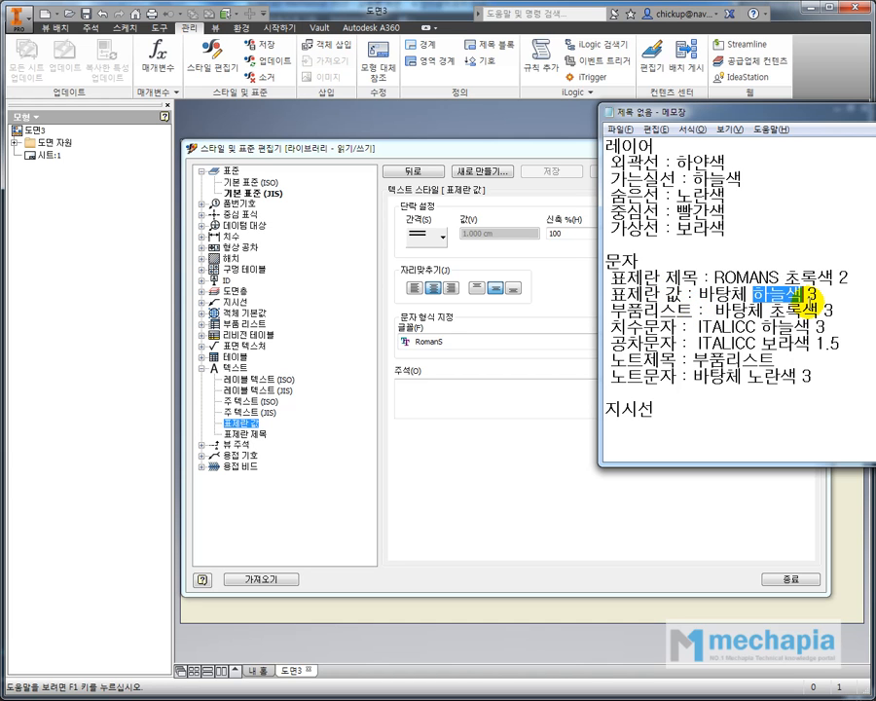
Step: Set the font of the 표제란 값 text style to 바탕체
left_click(255, 434)
left_click(249, 424)
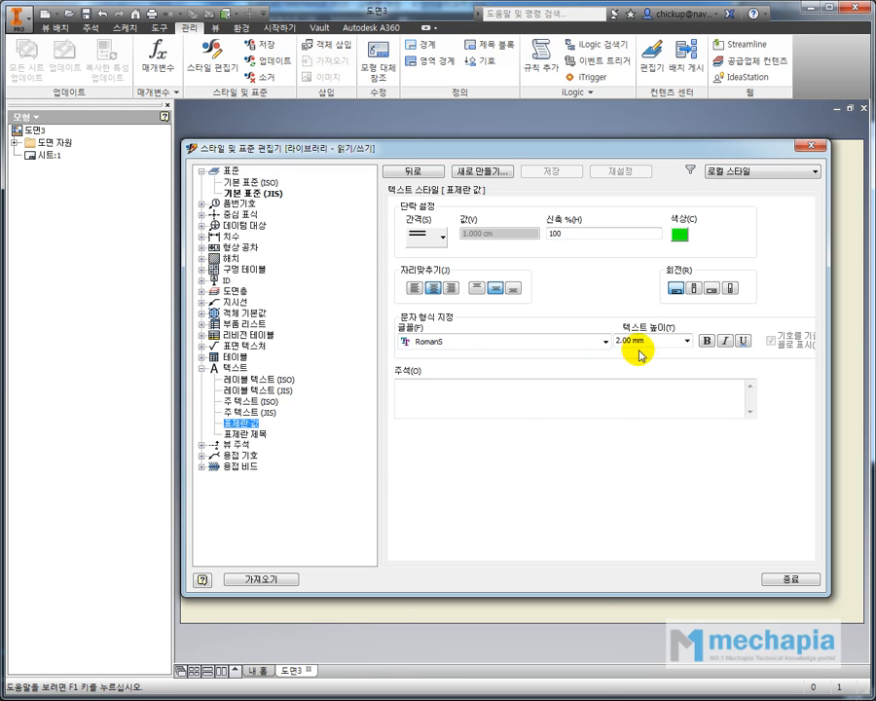
left_click(604, 341)
left_click_drag(606, 581, 604, 687)
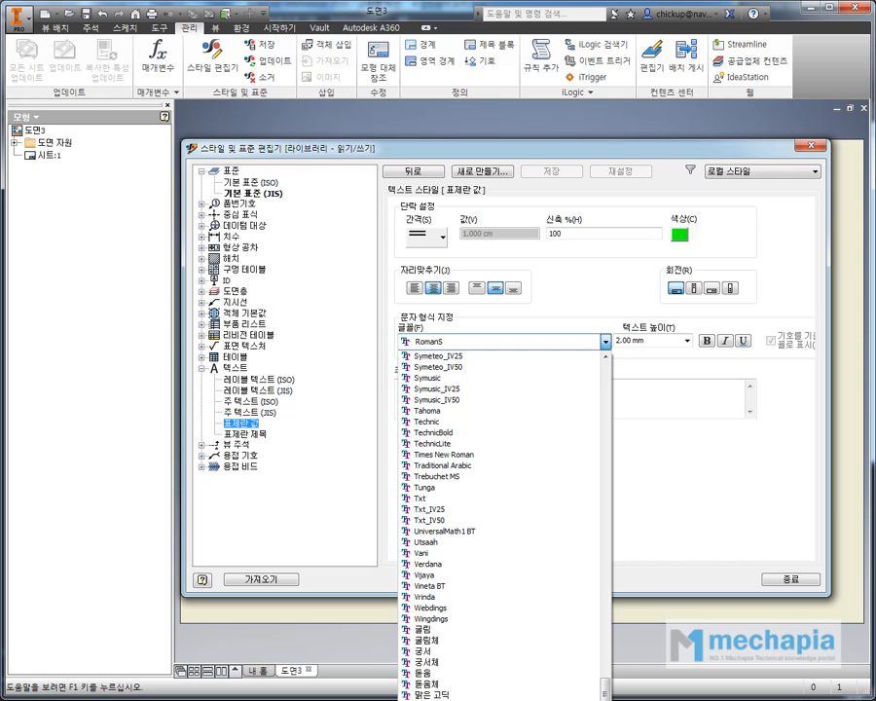
left_click(590, 151)
left_click_drag(590, 151, 553, 43)
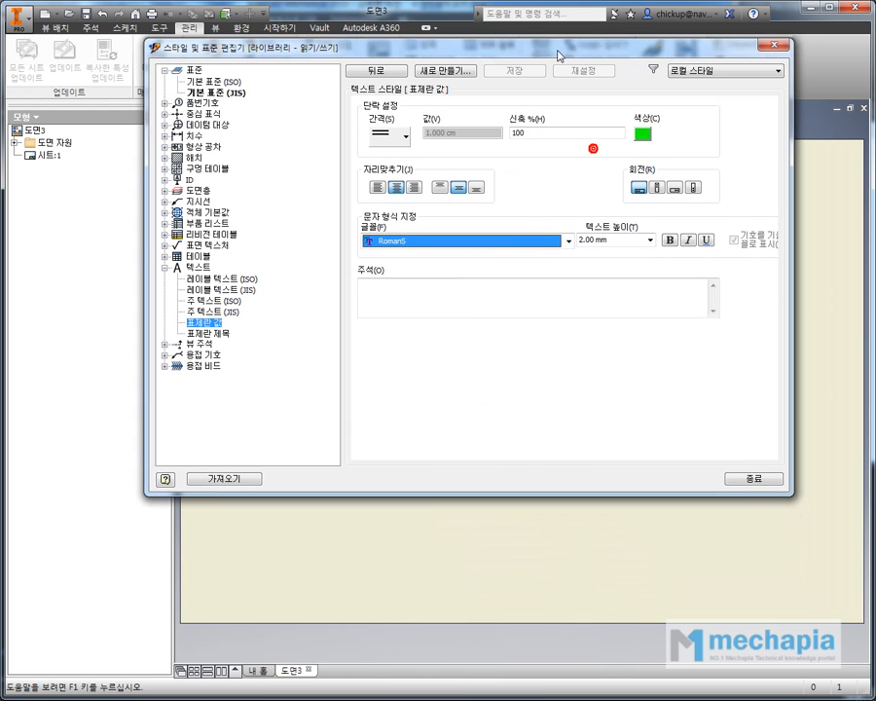
left_click(564, 229)
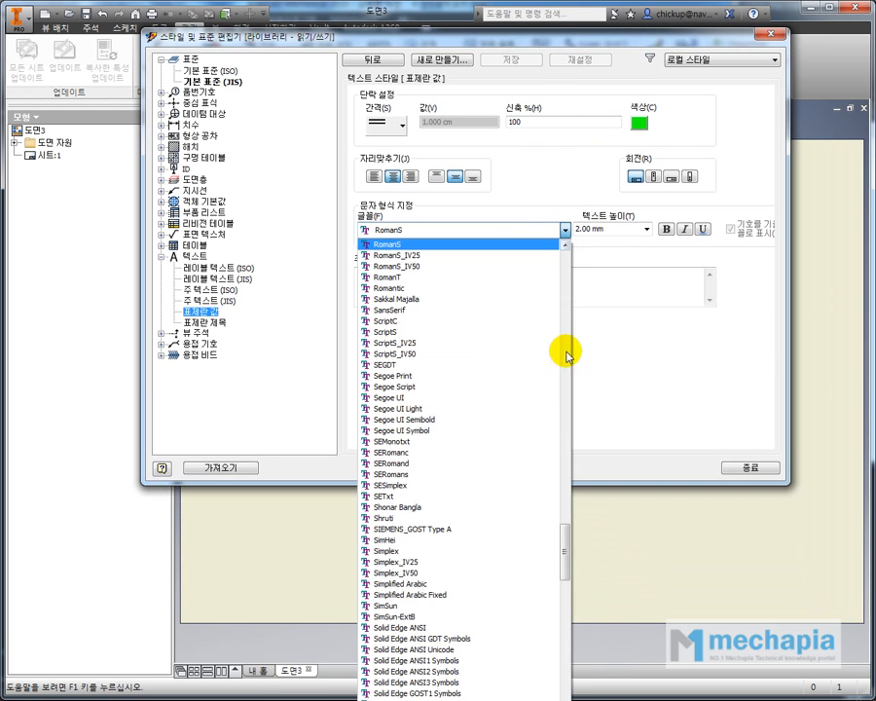
left_click(565, 553)
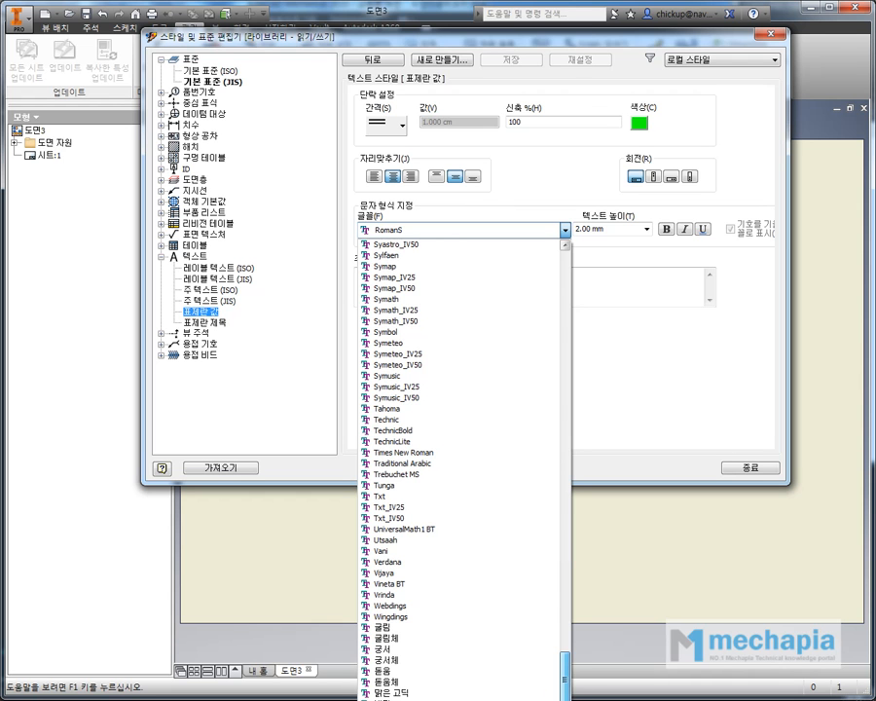
left_click(445, 573)
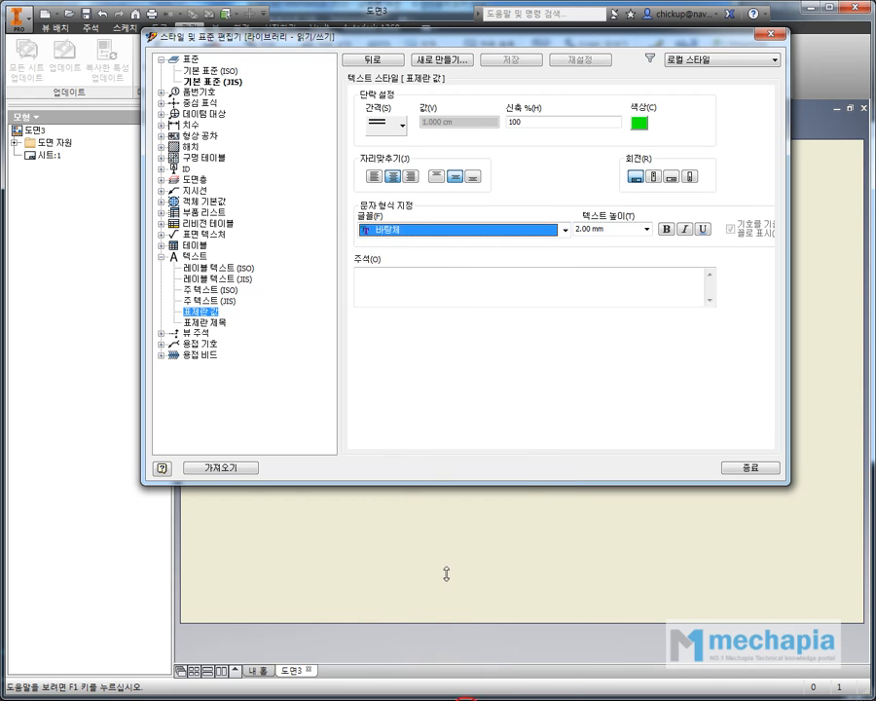
Step: Give the 표제란 값 text style a 3 mm text height and cyan colour per the memo, and save it
left_click(619, 227)
type("3")
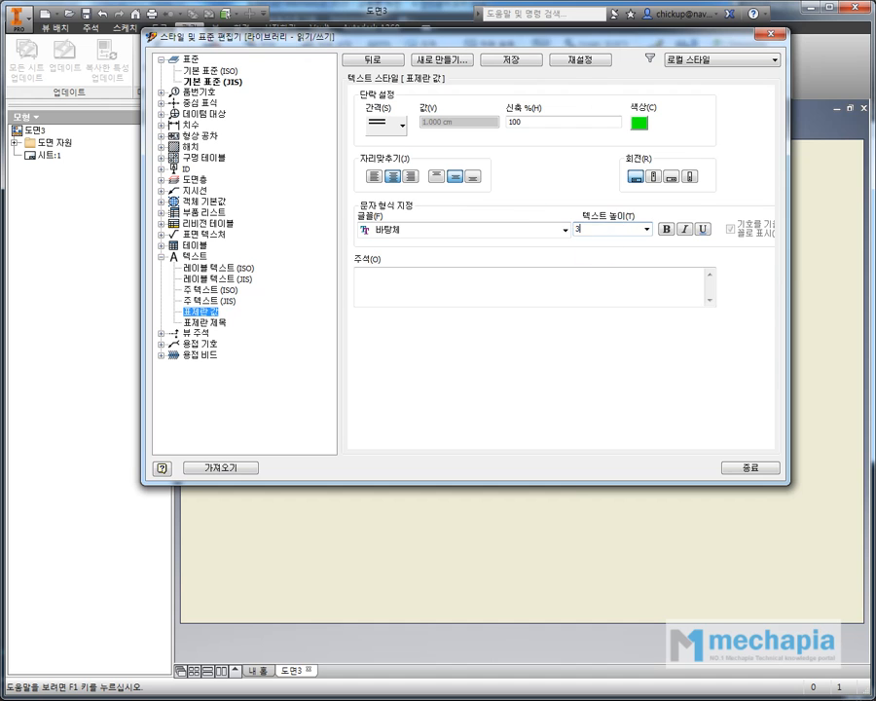
key("alt+Tab")
left_click(436, 326)
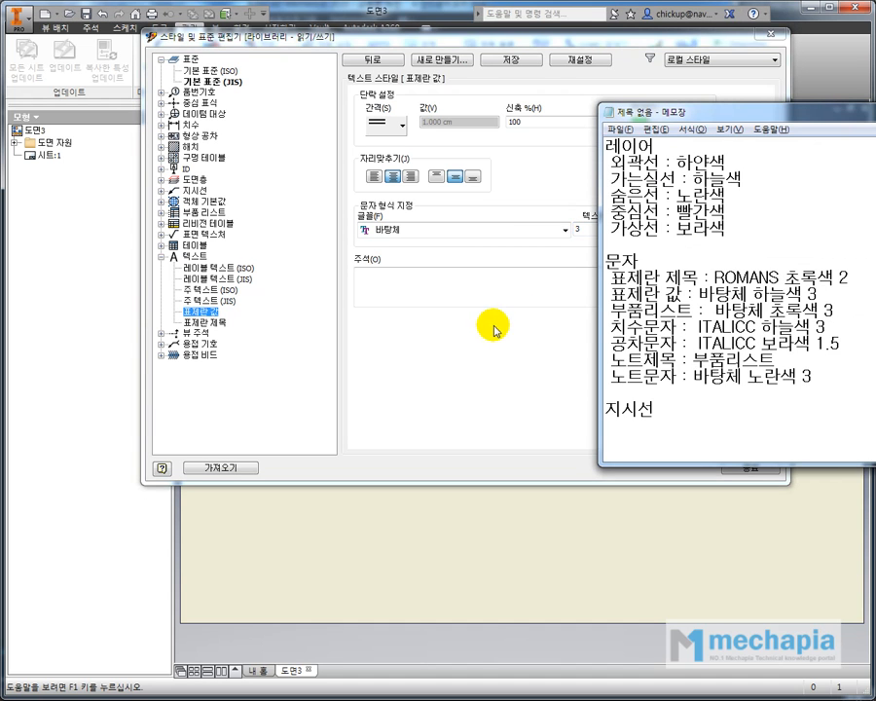
left_click(623, 129)
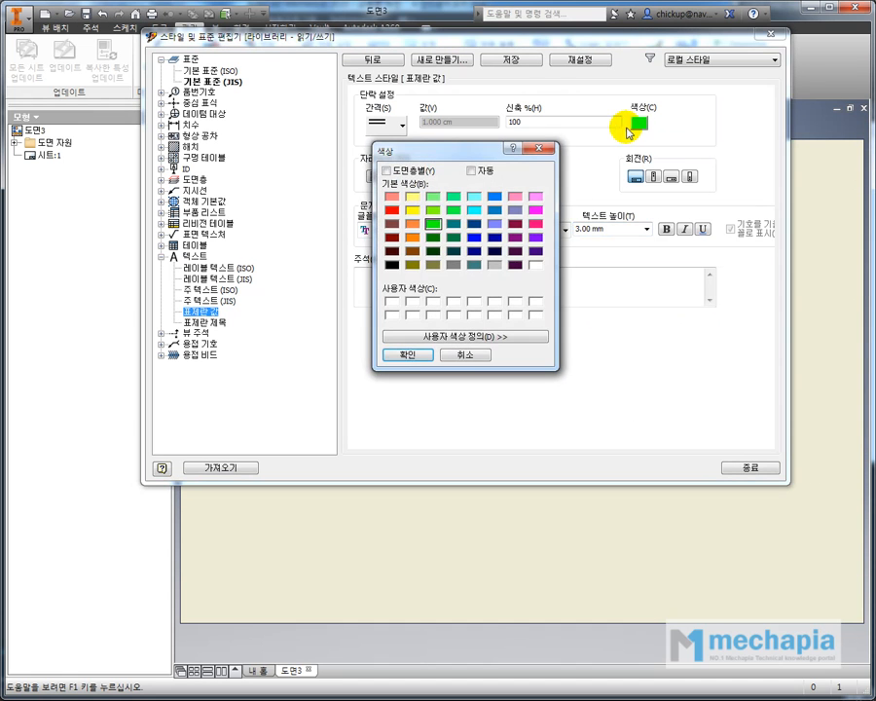
left_click(402, 354)
left_click(518, 61)
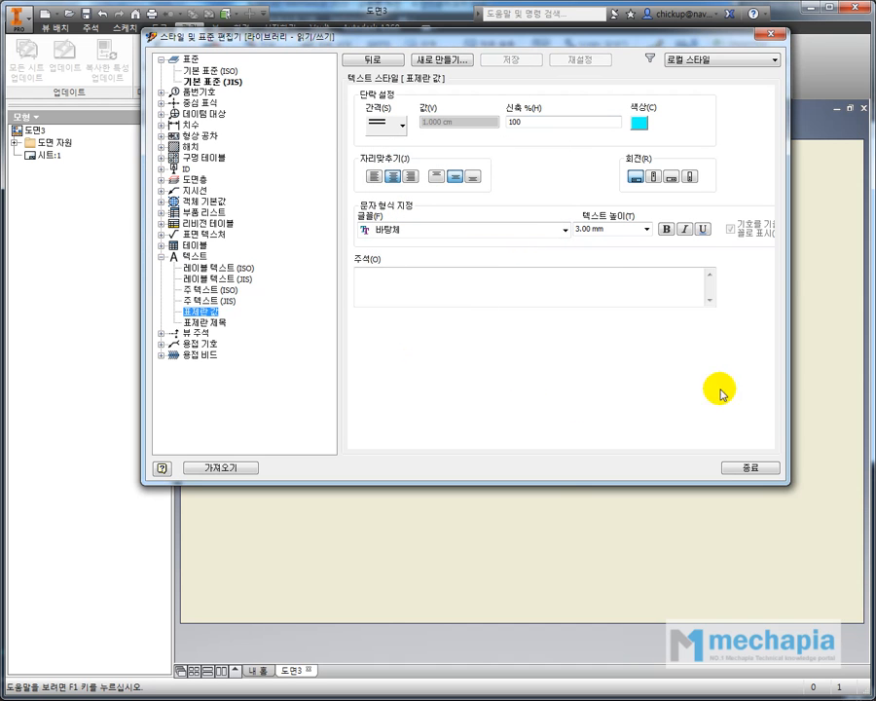
Step: Check the memo's next text entry and create a new text style named 부품리스트 based on 표제란 값
key("alt+Tab")
left_click(698, 309)
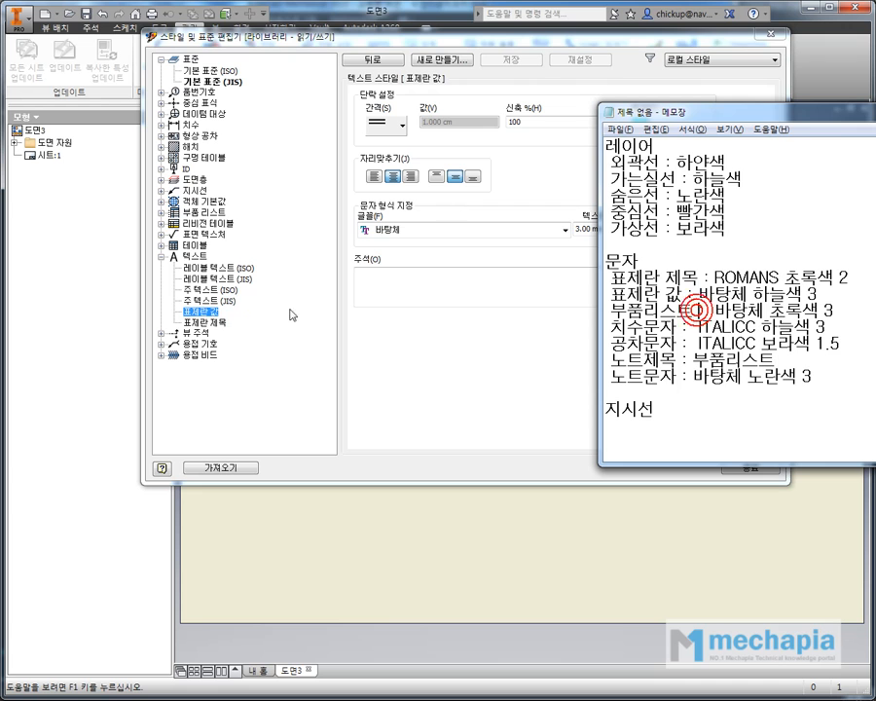
left_click(192, 311)
right_click(210, 311)
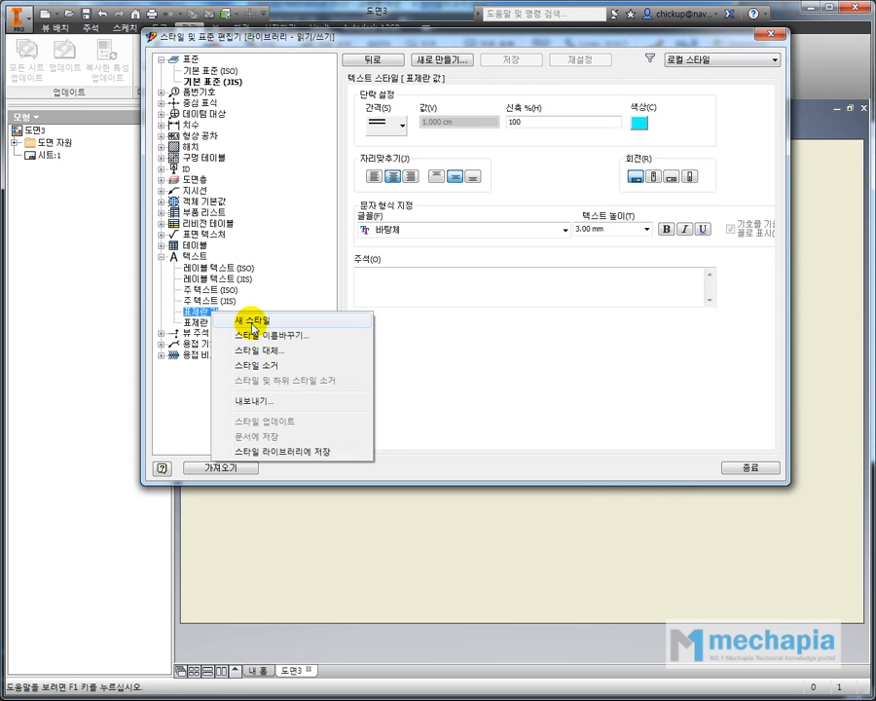
left_click(252, 320)
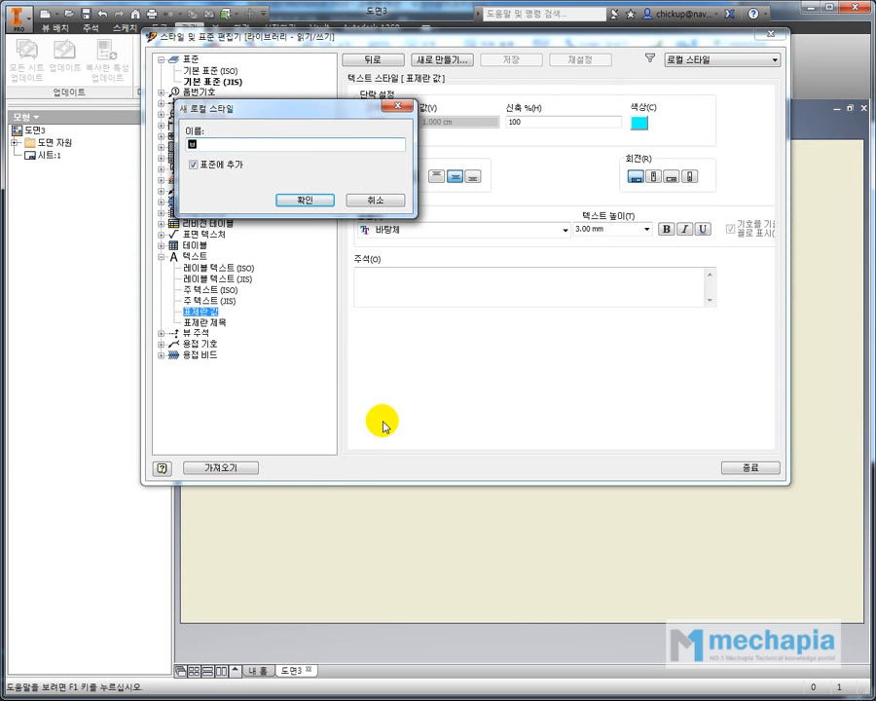
type("부품")
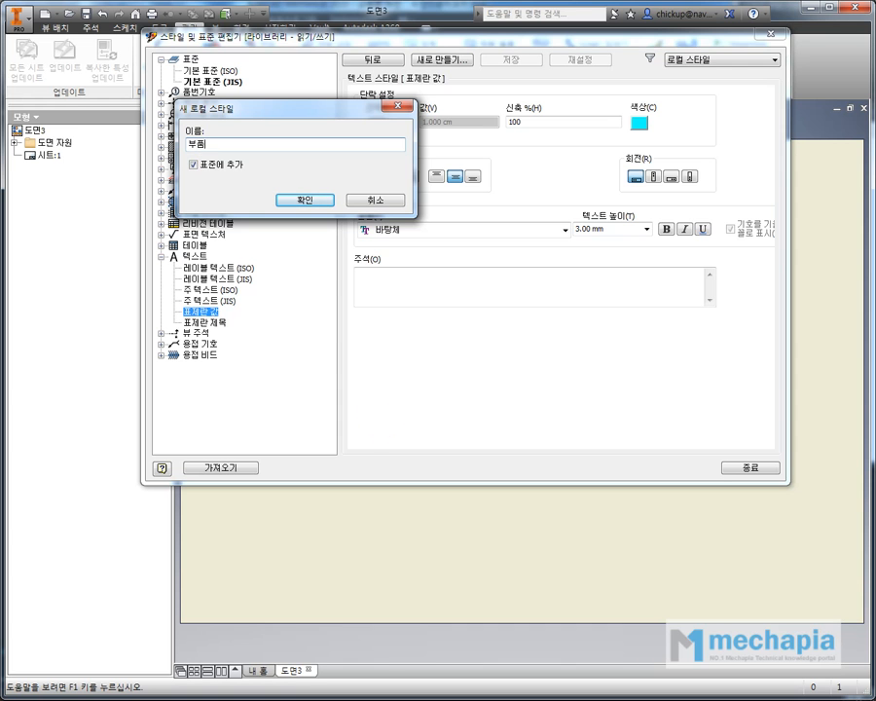
type("리스트")
key("Return")
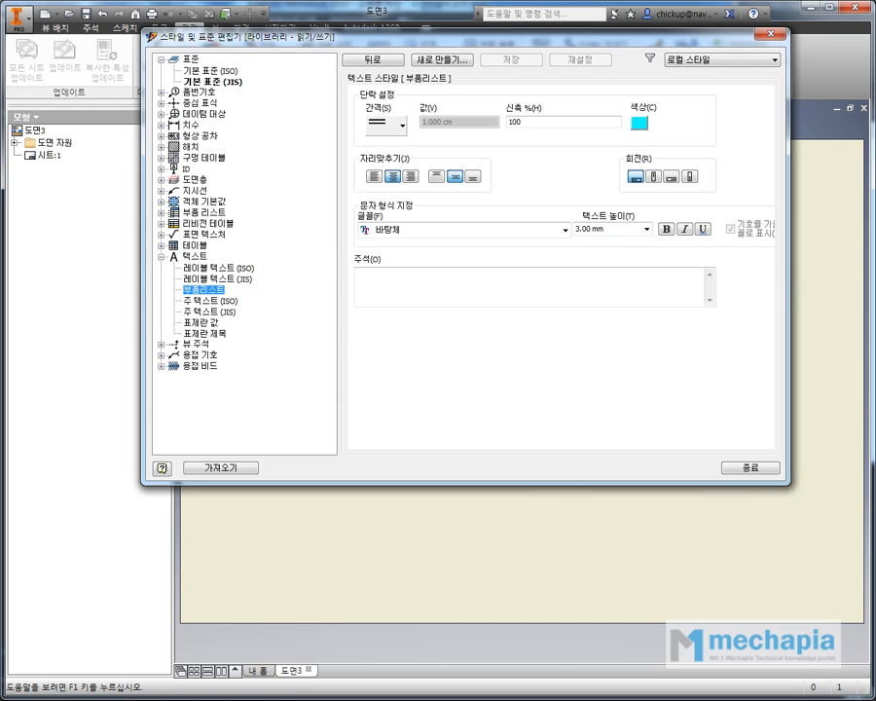
Step: Check the parts list text colour in the memo and set the 부품리스트 text style's colour to green
key("alt+Tab")
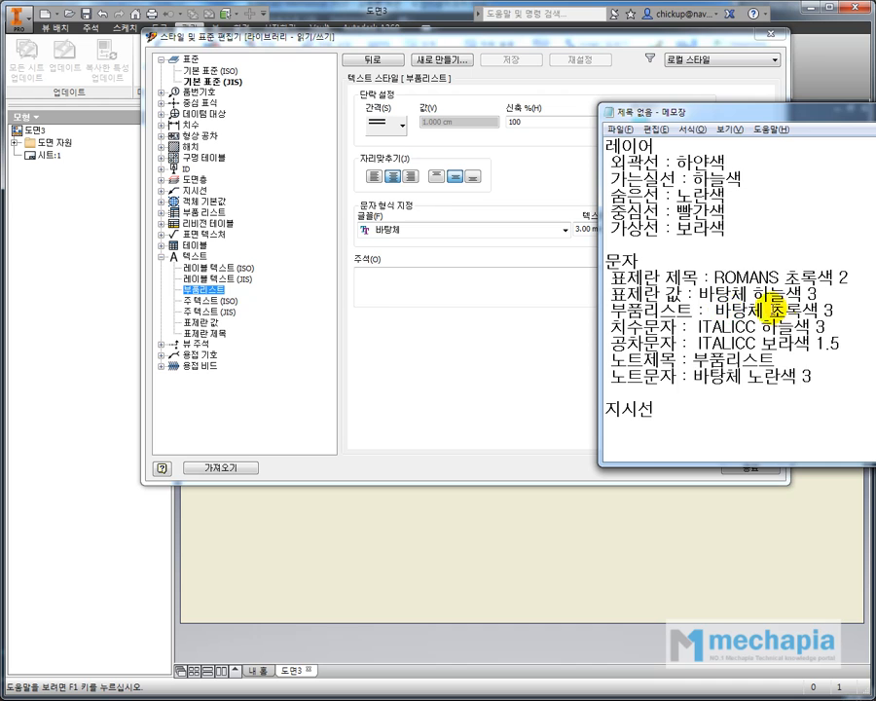
left_click(422, 308)
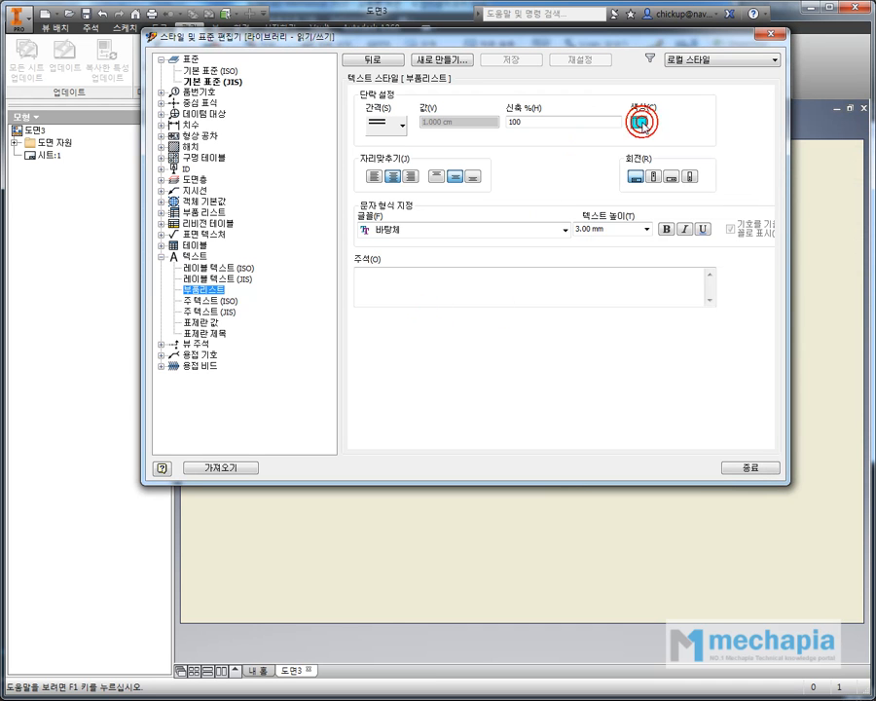
left_click(640, 124)
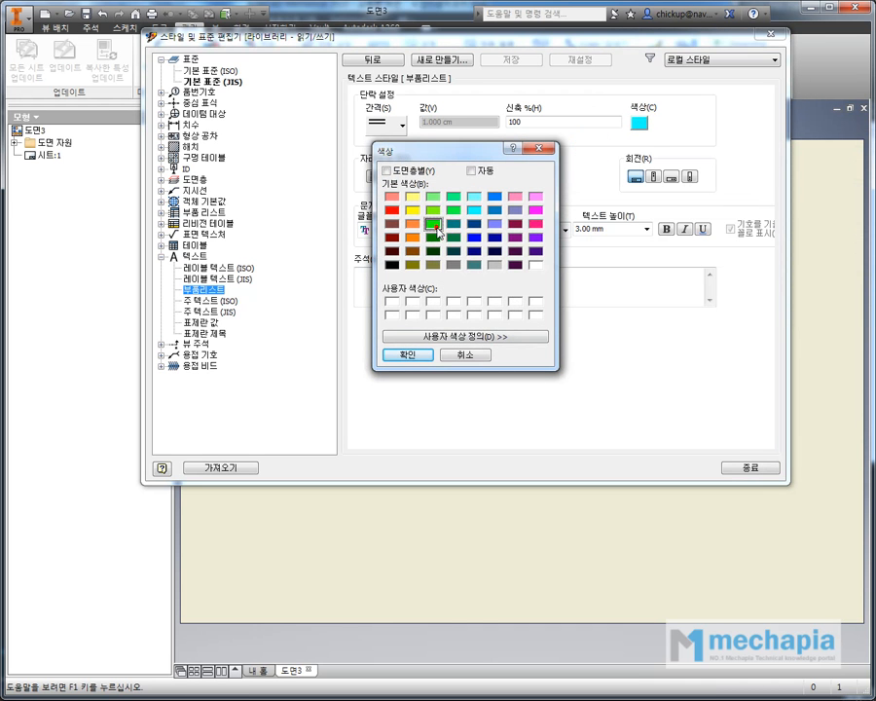
left_click(406, 354)
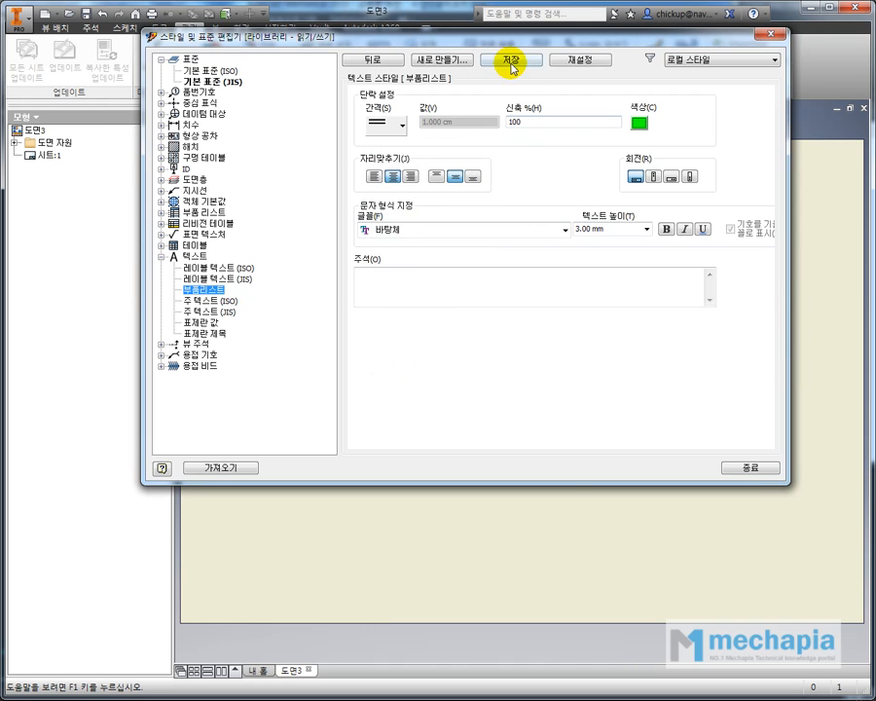
Step: Save the 부품리스트 text style, check the memo's next text entry, and create a new text style named 치수문자 based on 부품리스트
left_click(511, 65)
key("alt+Tab")
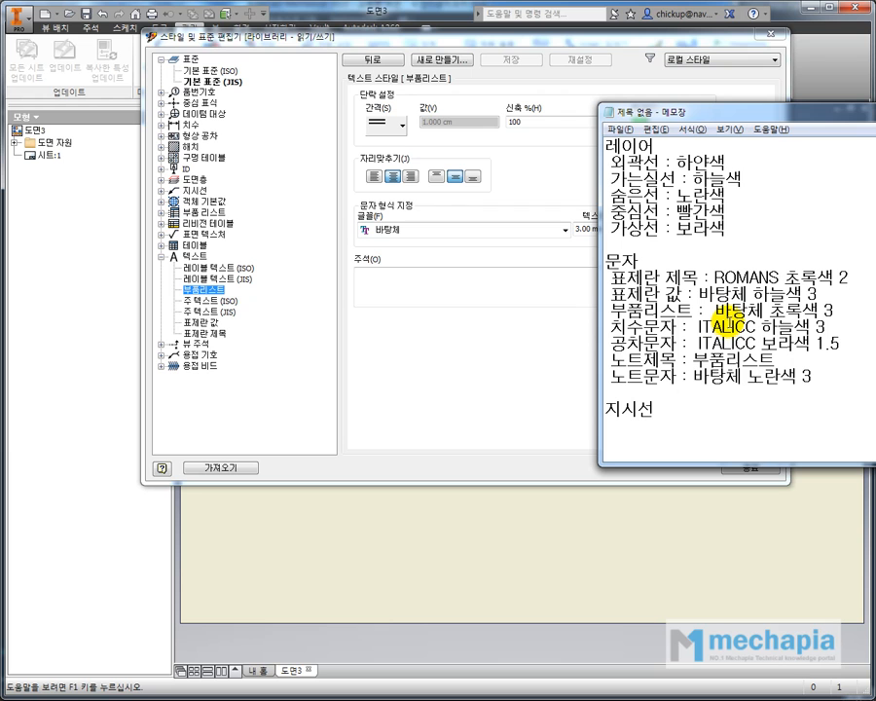
left_click(424, 344)
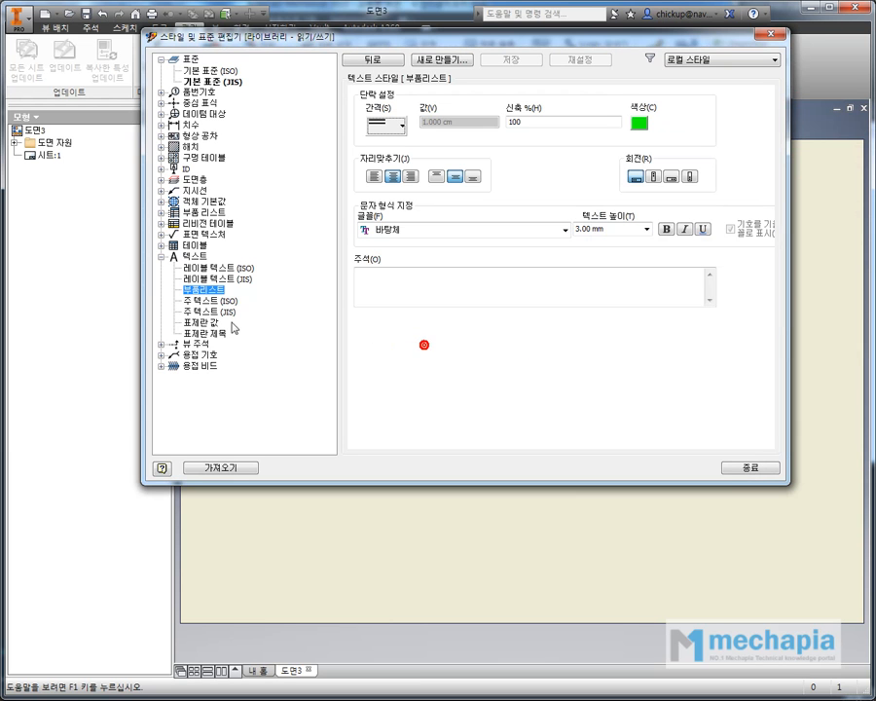
right_click(214, 292)
left_click(226, 295)
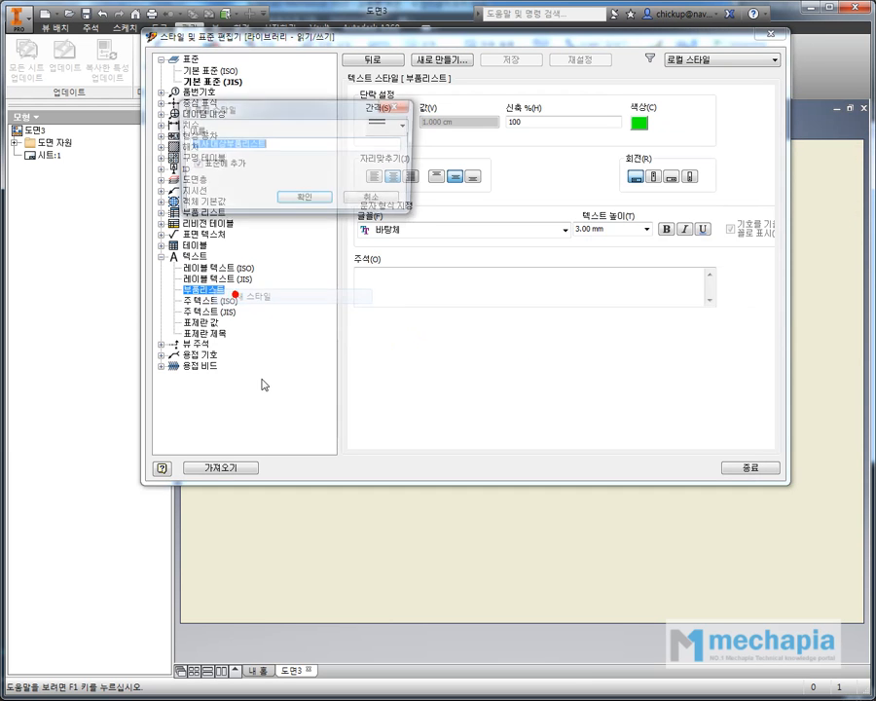
type("치수문자")
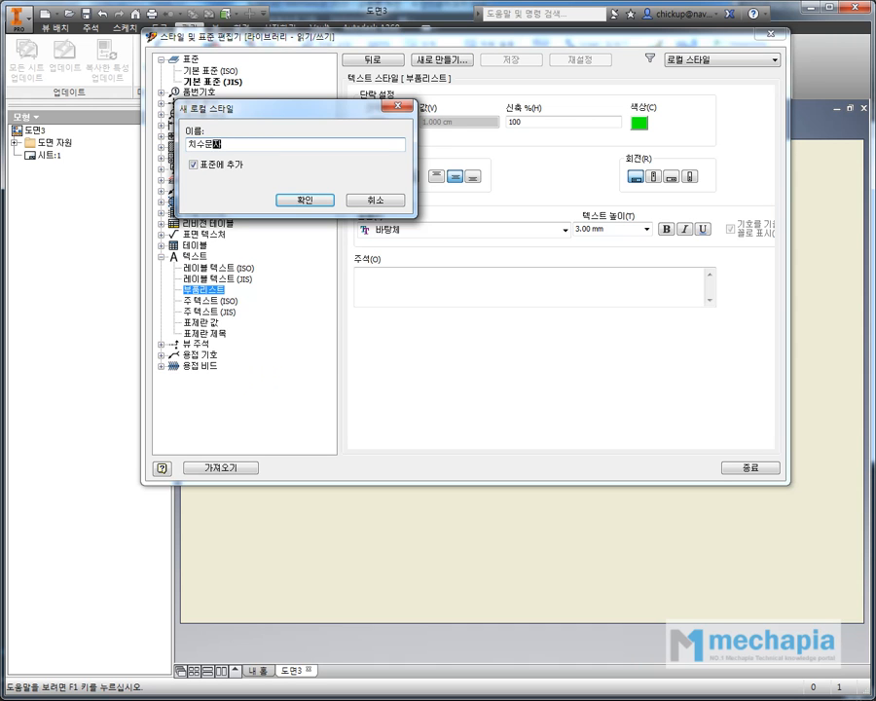
key("Return")
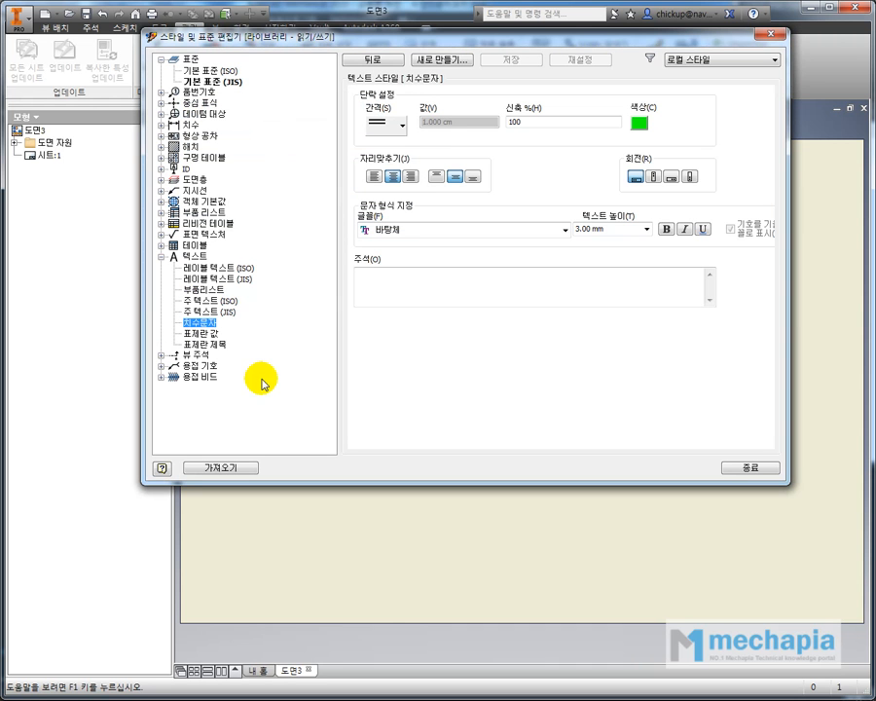
Step: Set the 치수문자 text style's font to ItalicC and its colour to cyan, and save it
left_click(565, 230)
left_click_drag(565, 658, 558, 443)
left_click(419, 331)
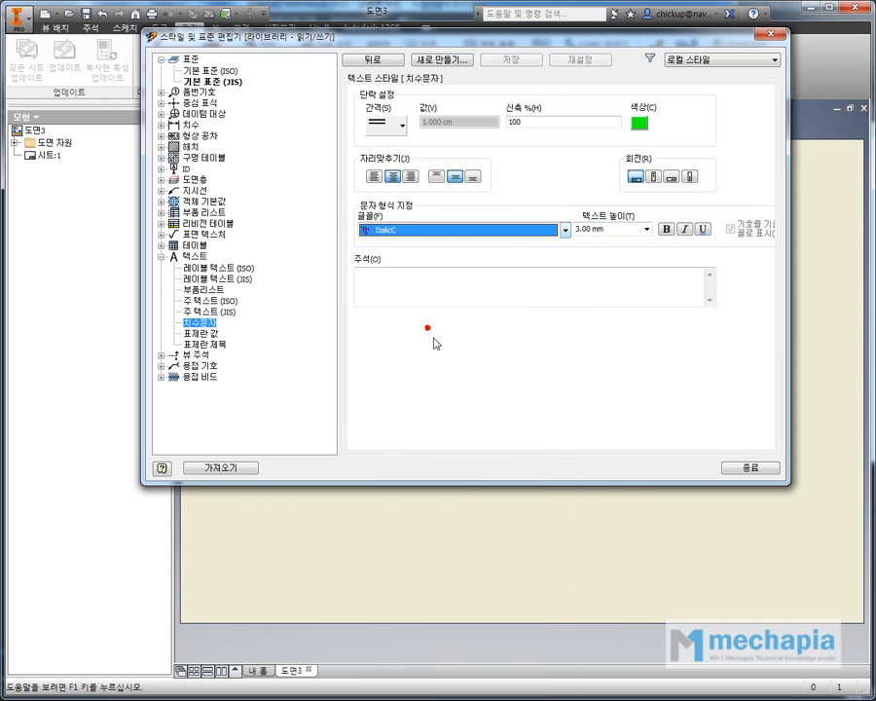
left_click(638, 123)
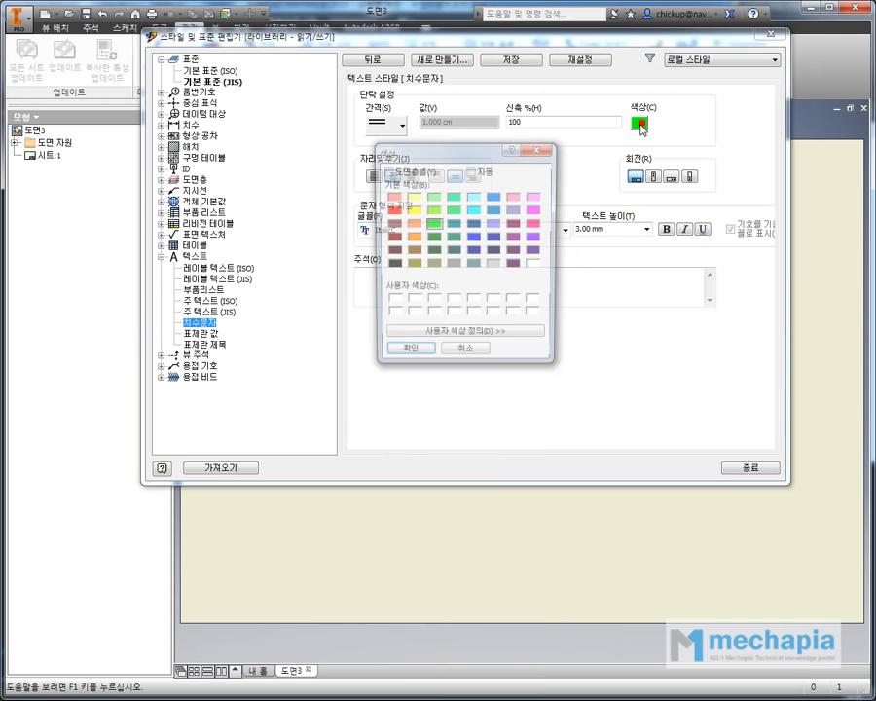
left_click(477, 210)
left_click(405, 354)
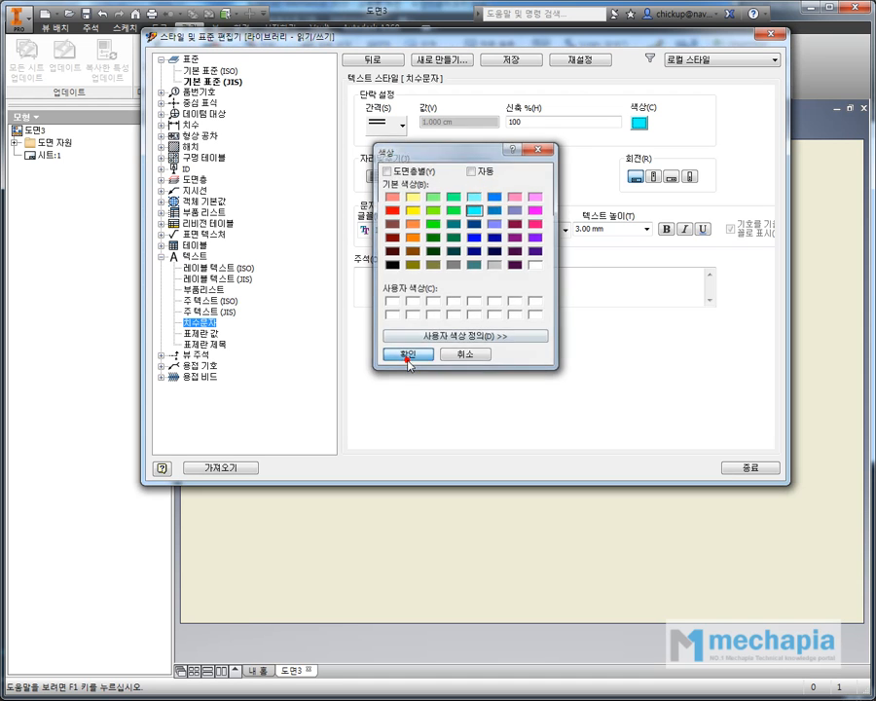
left_click(494, 58)
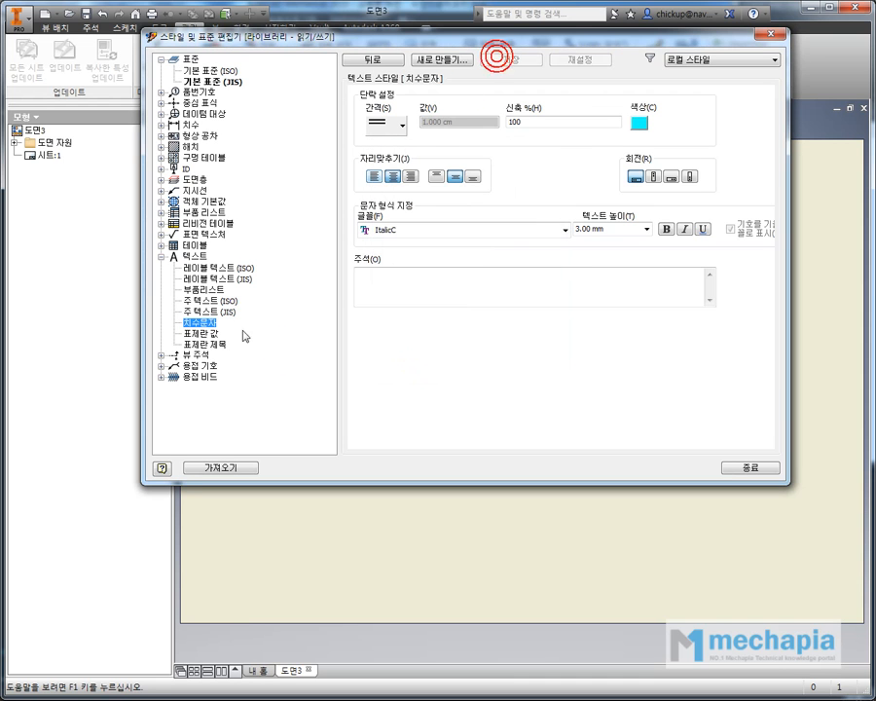
Step: Create a new text style named 공차문자 based on 치수문자
right_click(199, 324)
left_click(220, 336)
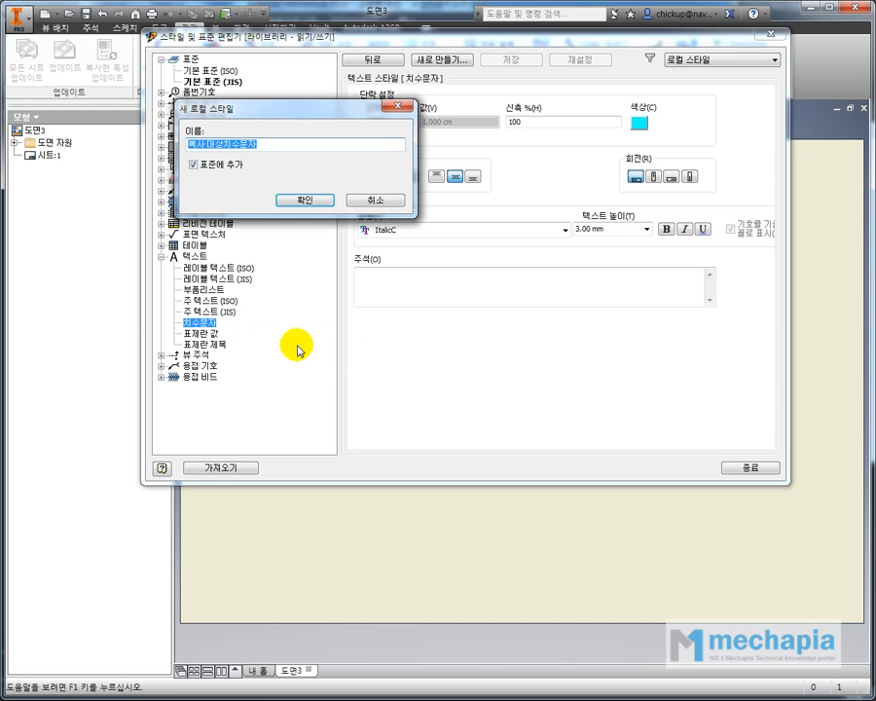
type("공치문")
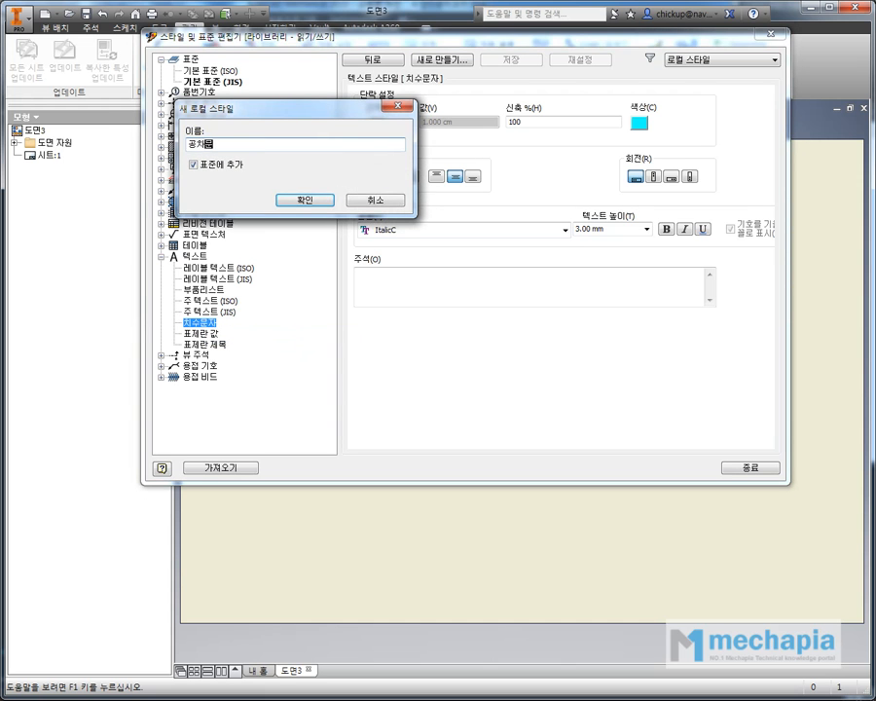
type("자")
key("Return")
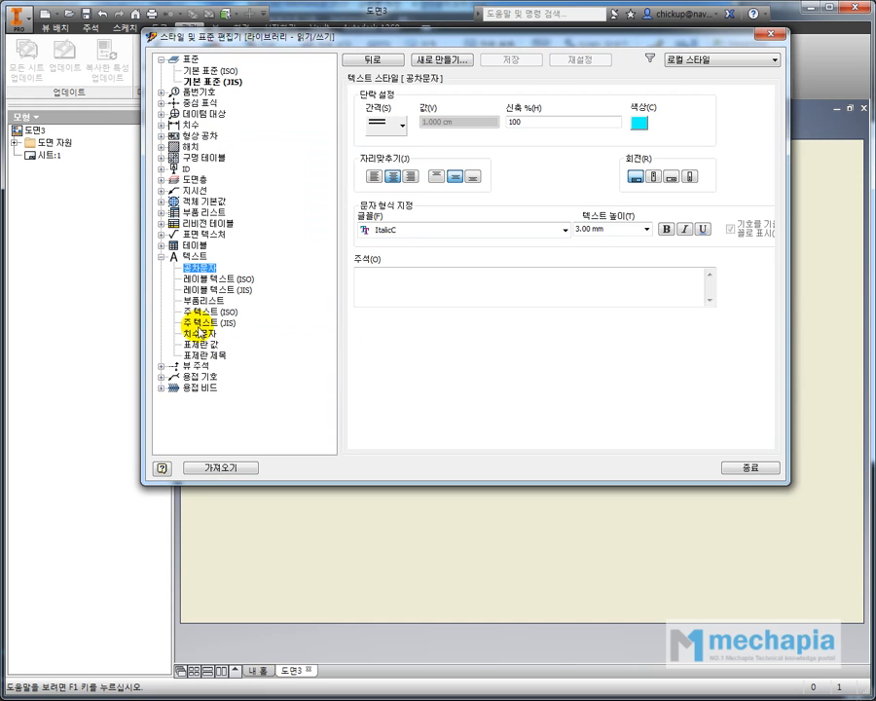
Step: Give the 공차문자 text style a magenta colour and a 1.50 mm text height, and save it
left_click(638, 123)
left_click(536, 210)
left_click(417, 358)
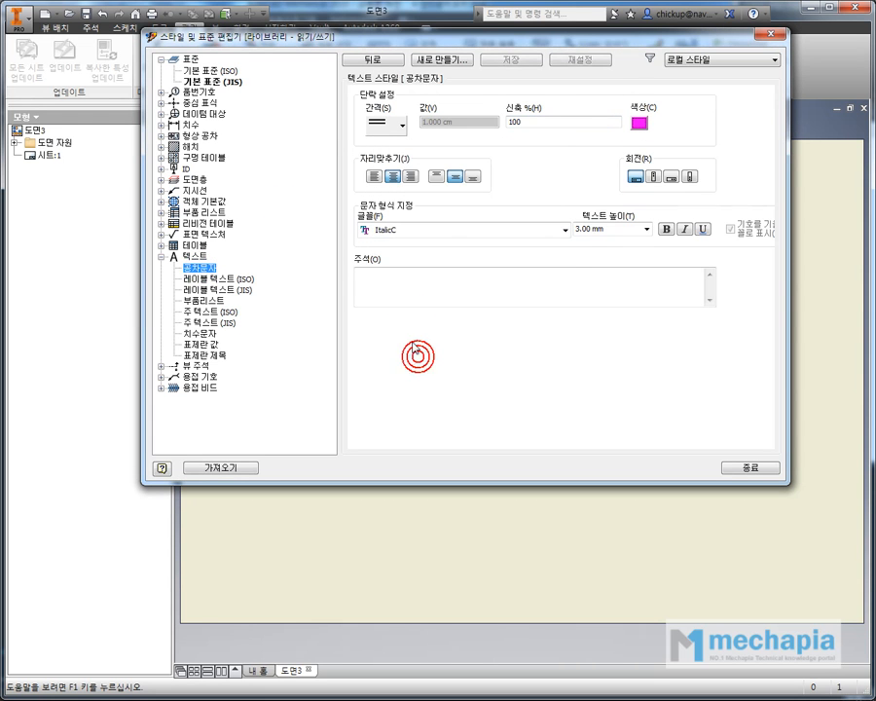
left_click(597, 229)
type("1.50 mm")
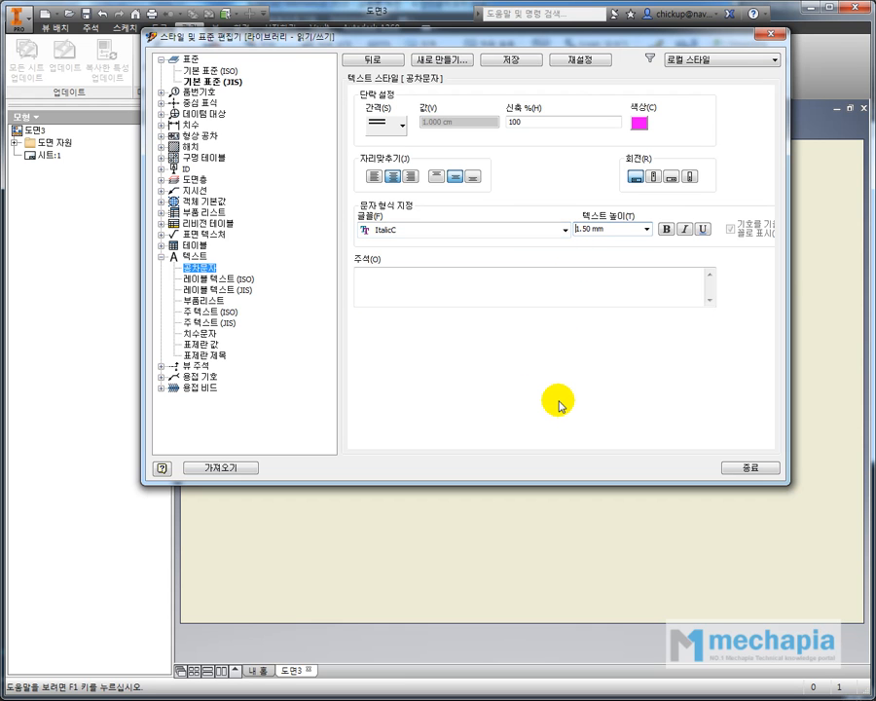
left_click(525, 59)
Step: Check the memo's 노트제목 and 노트문자 entries and create a new text style named 노트문자 based on 표제란 값
key("alt+Tab")
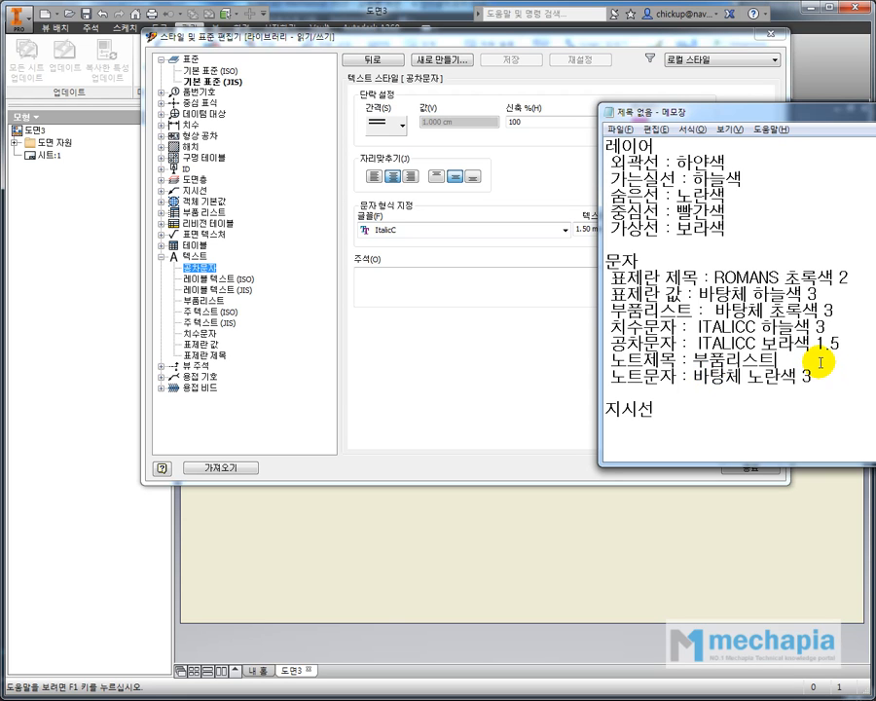
left_click_drag(643, 359, 621, 358)
left_click(752, 376)
left_click(465, 338)
key("alt+Tab")
left_click(776, 360)
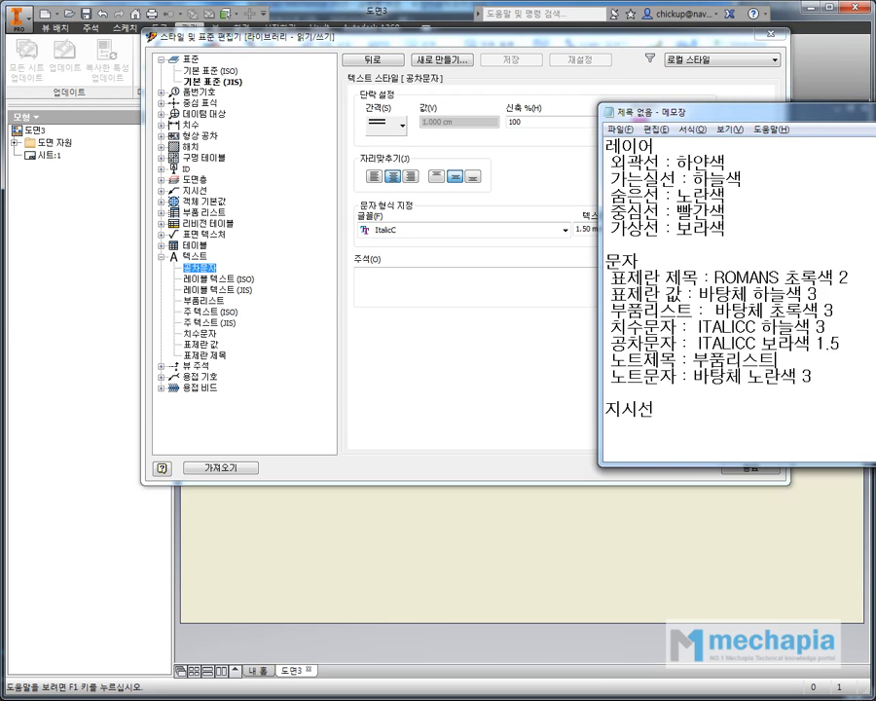
left_click(195, 333)
left_click(195, 344)
right_click(230, 344)
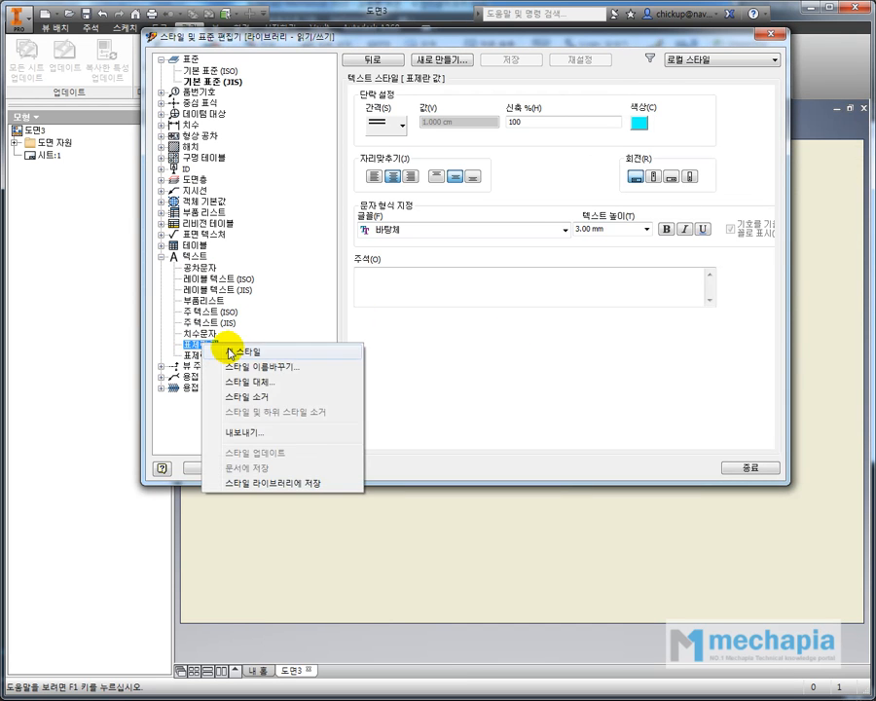
left_click(255, 350)
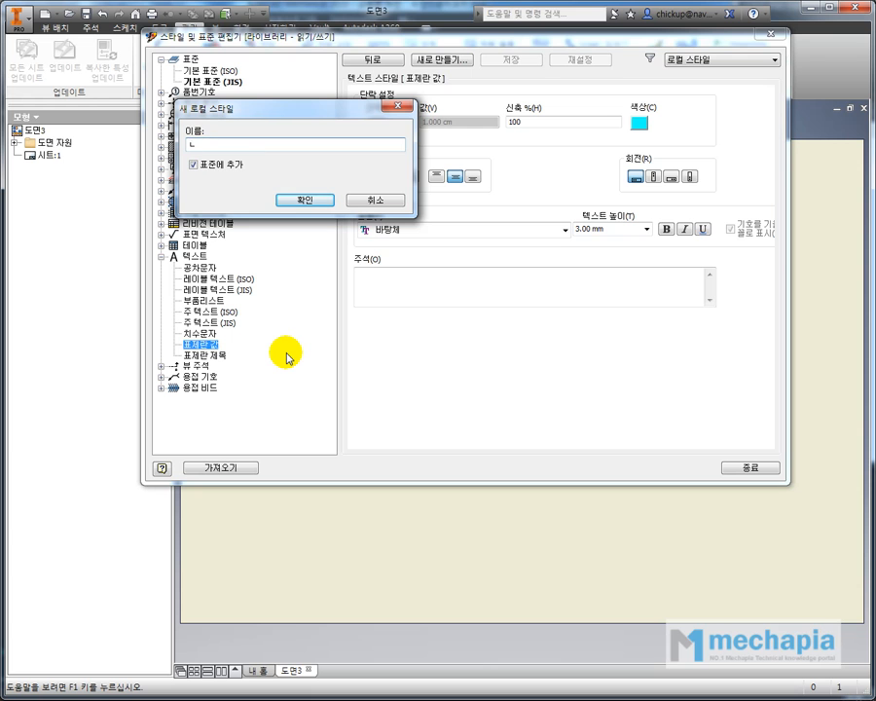
type("노트문자")
key("Return")
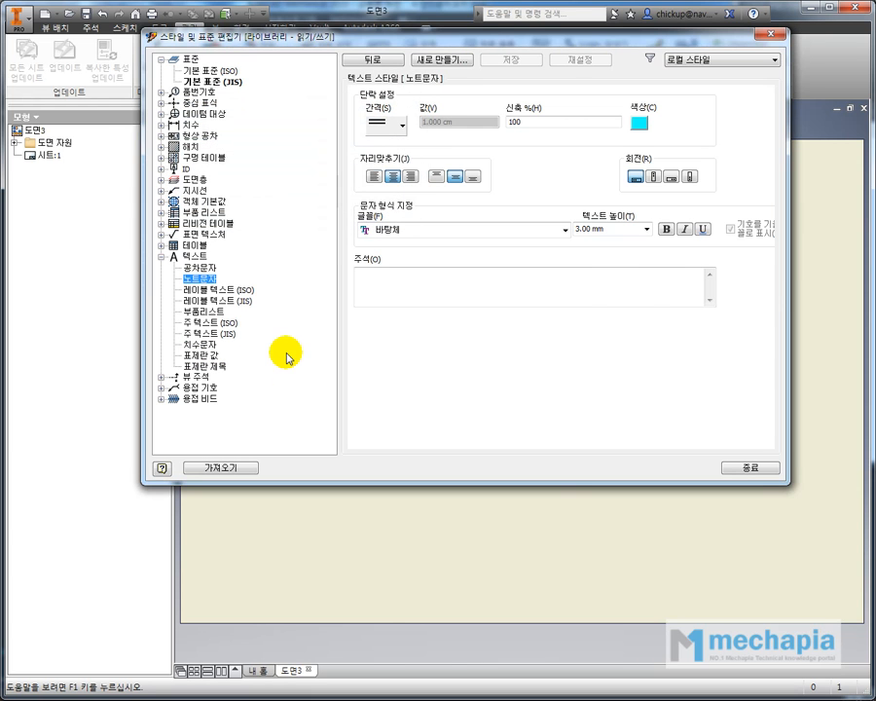
Step: Check the note text colour in the memo, set the 노트문자 text style's colour to yellow, and save it
key("alt+Tab")
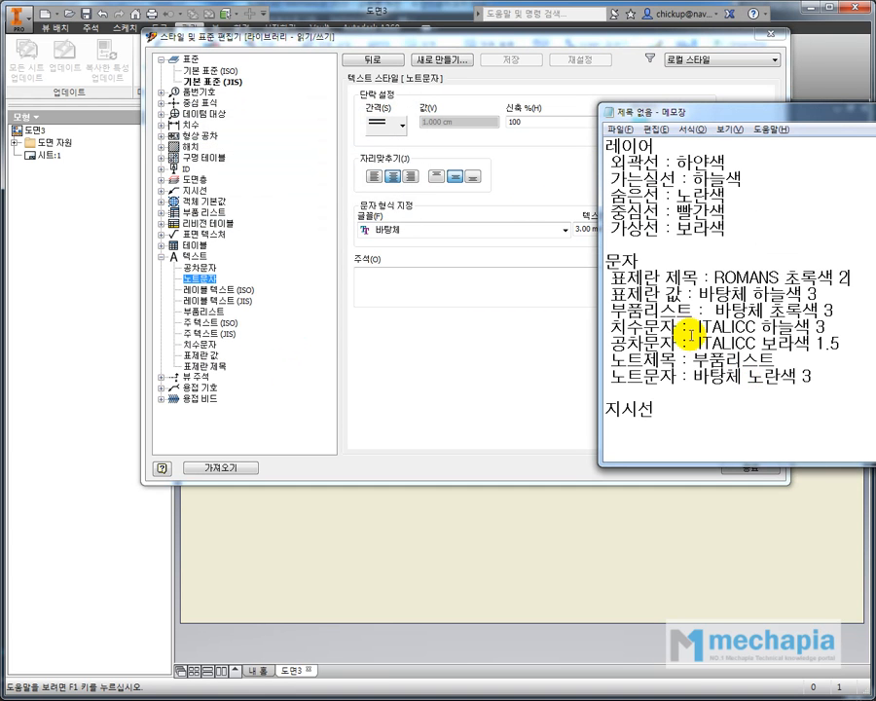
left_click(481, 372)
left_click(638, 122)
left_click(413, 209)
left_click(405, 355)
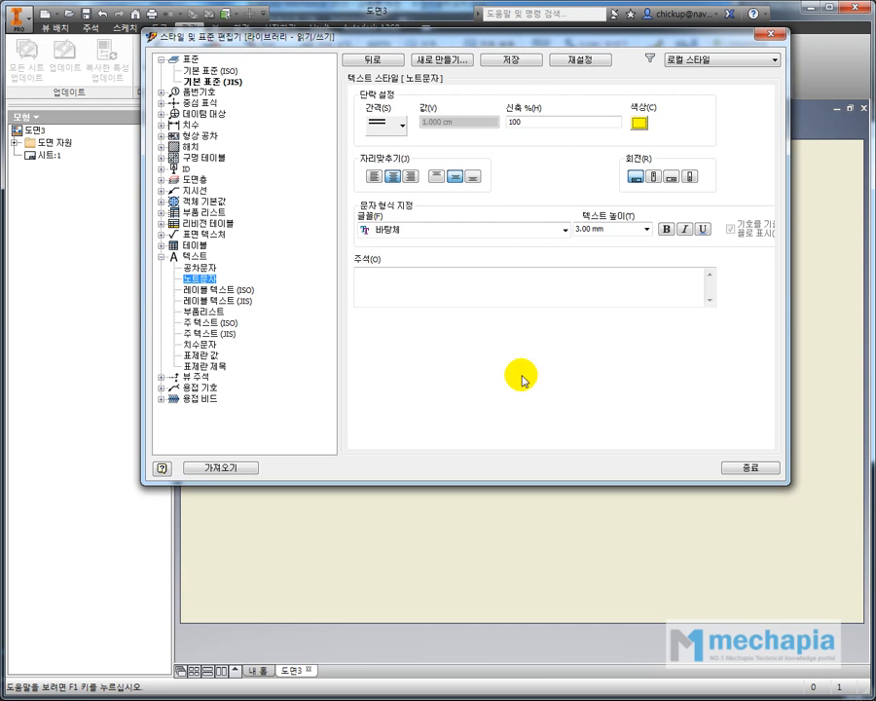
left_click(511, 61)
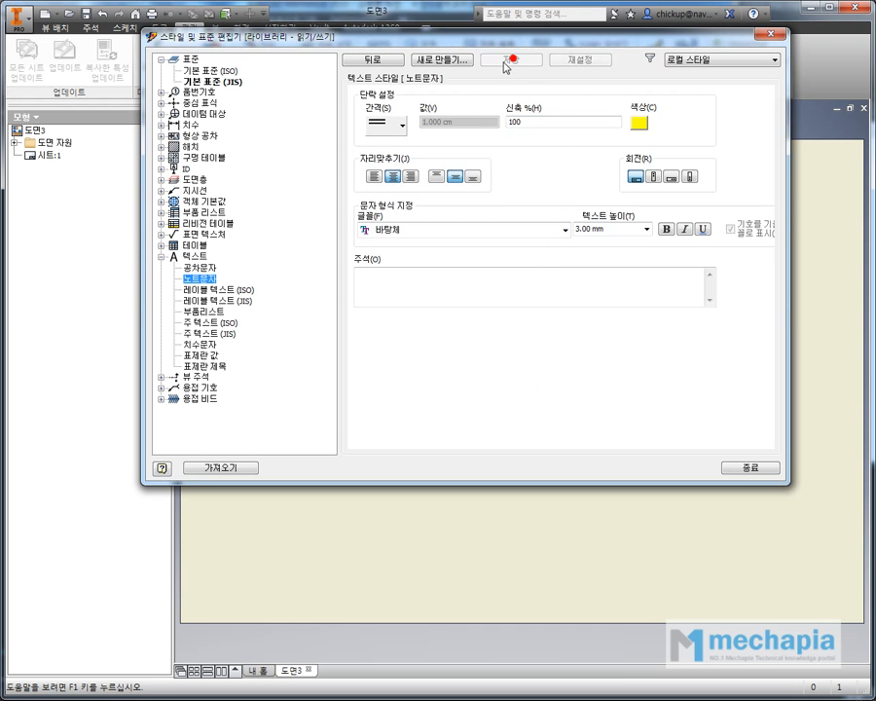
Step: Review the settings of the newly created text styles and compare them with the memo's text list
left_click(204, 314)
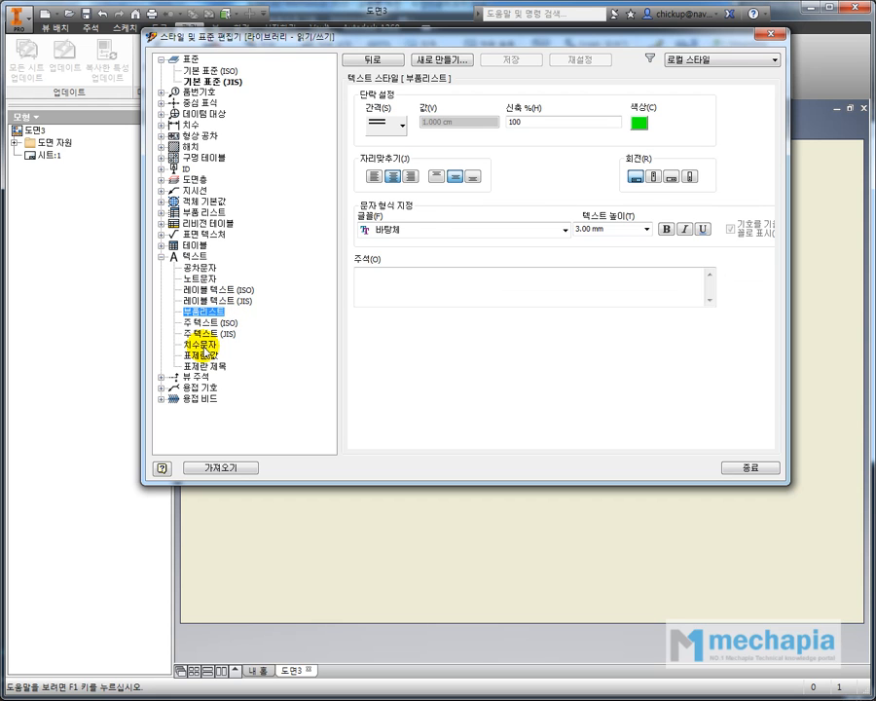
left_click(202, 344)
left_click(195, 376)
left_click(199, 268)
left_click(195, 278)
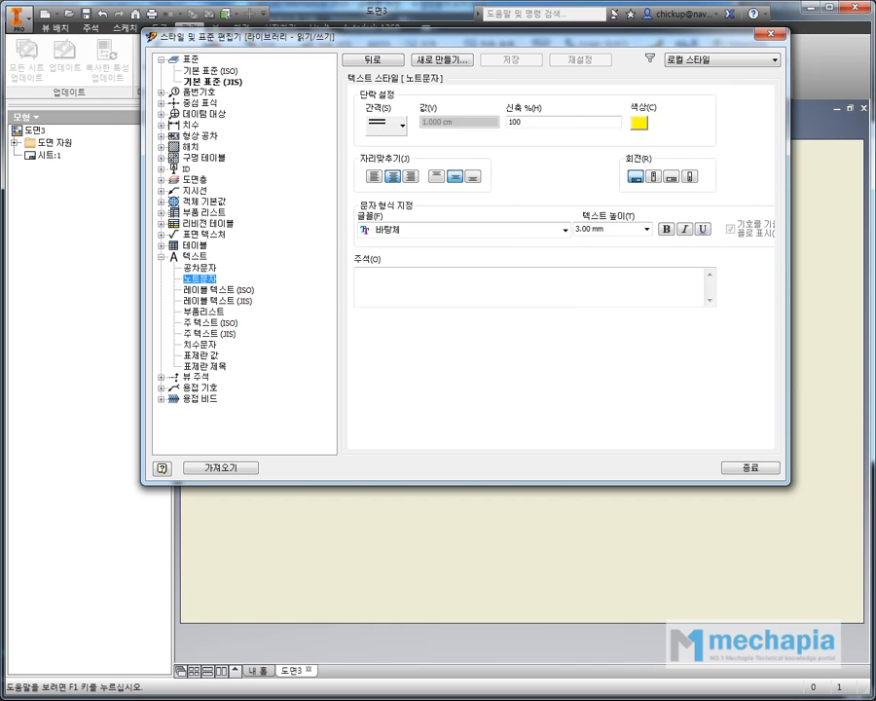
key("alt+Tab")
left_click_drag(845, 381, 583, 269)
key("alt+Tab")
Step: Examine the list of existing layer styles and the editing options available for individual layers
left_click(163, 257)
left_click(168, 179)
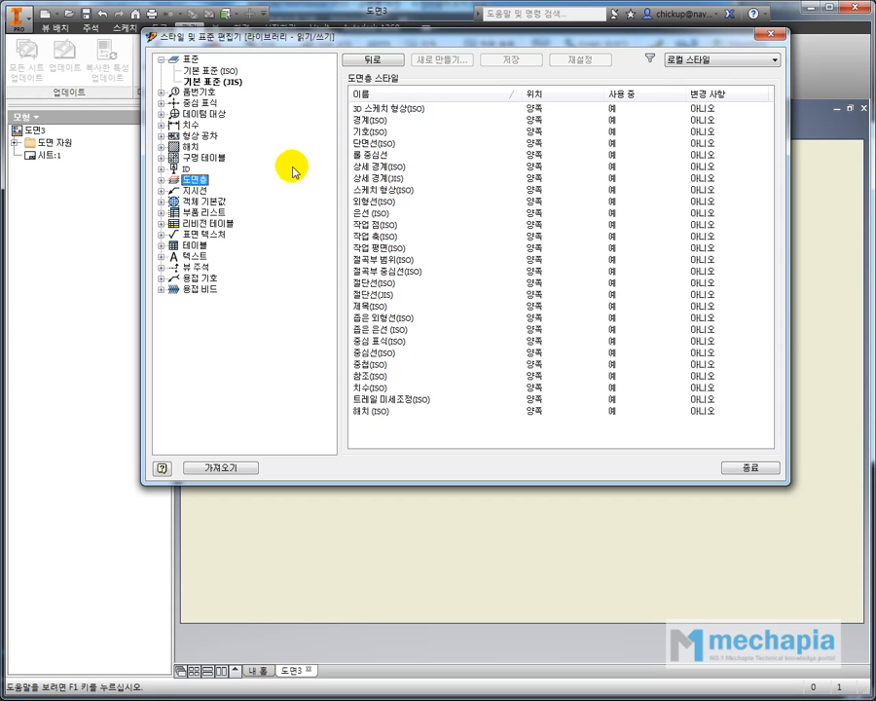
left_click(450, 177)
left_click(399, 233)
left_click(389, 293)
left_click(377, 329)
right_click(377, 331)
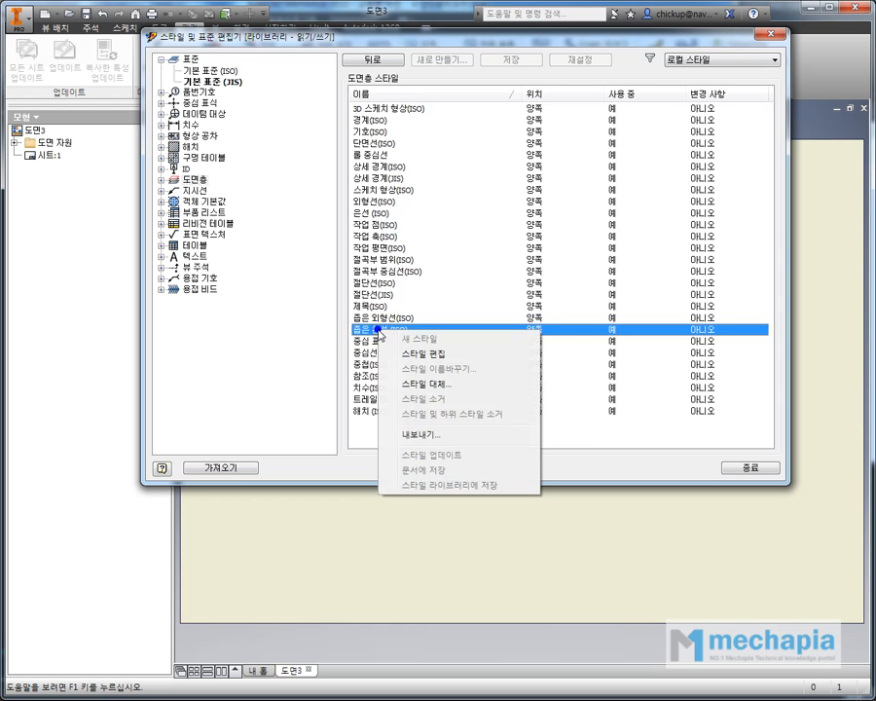
left_click(362, 218)
right_click(365, 144)
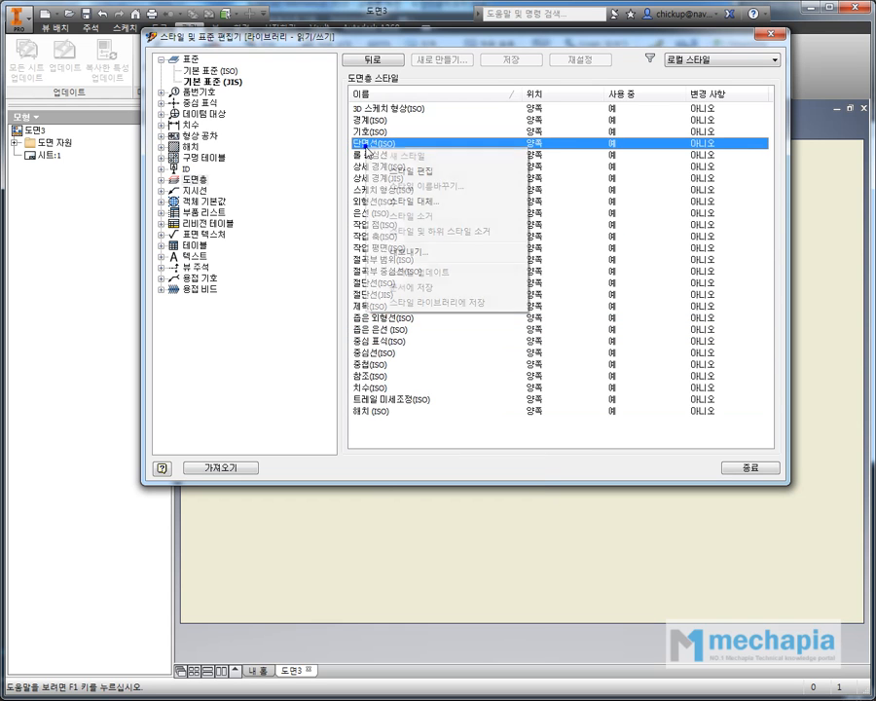
left_click(352, 248)
Step: Expand the layer category and show the 외형선(ISO) layer in the layer settings table
left_click(195, 179)
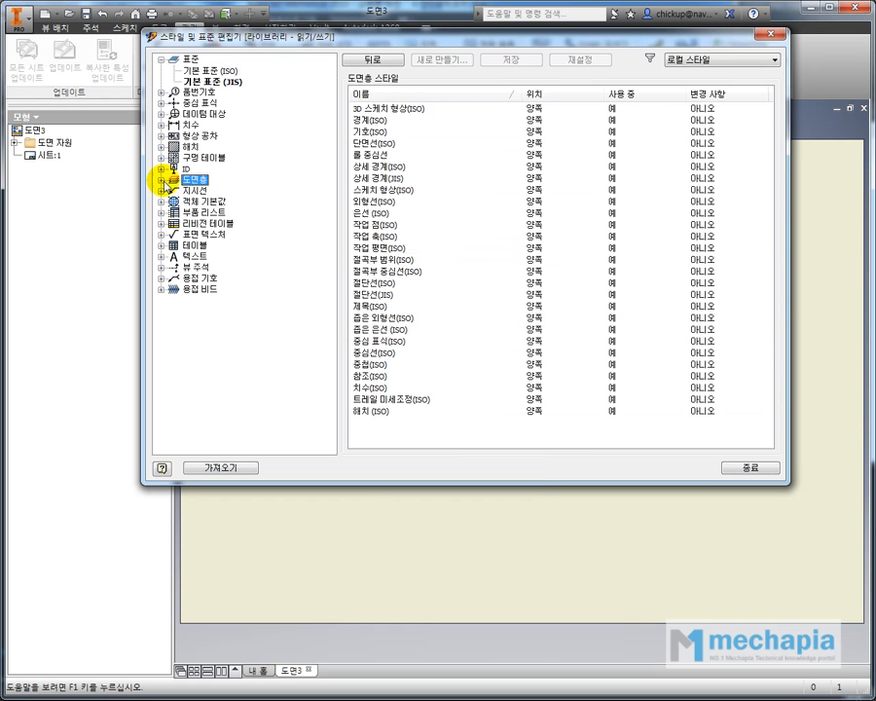
left_click(162, 179)
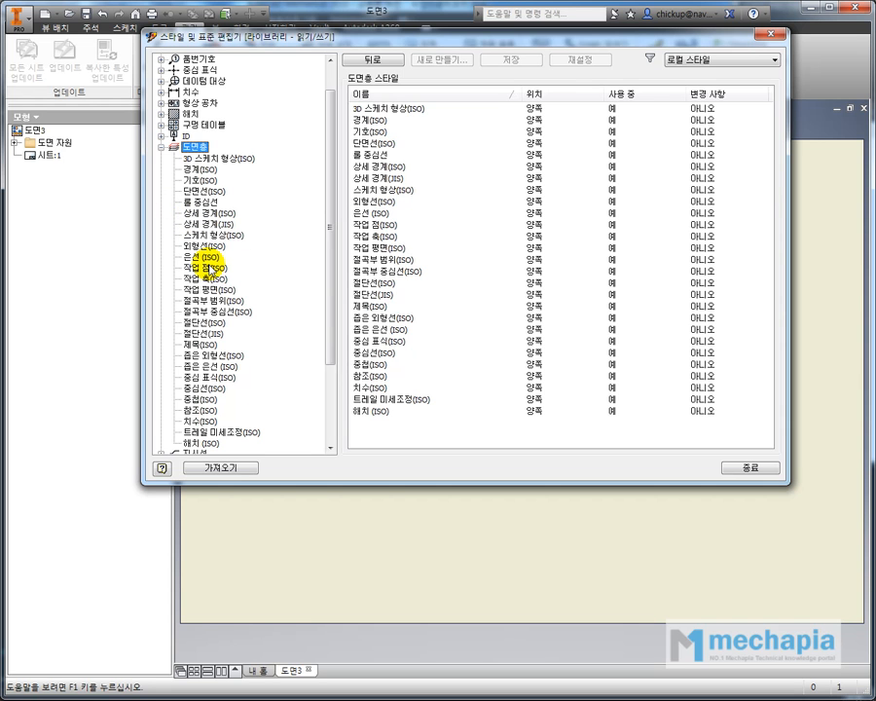
left_click(207, 246)
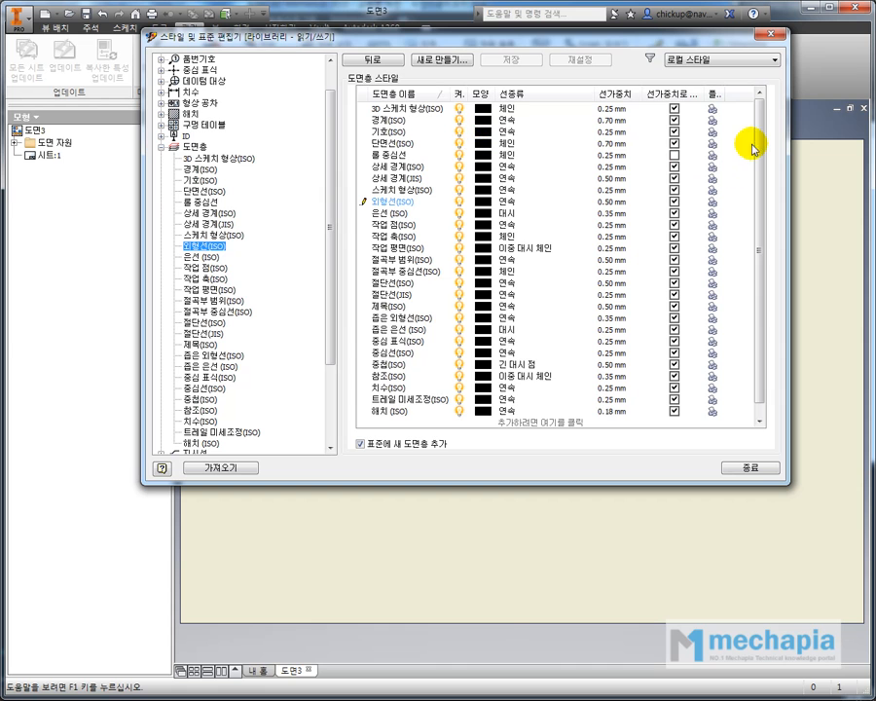
left_click_drag(761, 132, 763, 173)
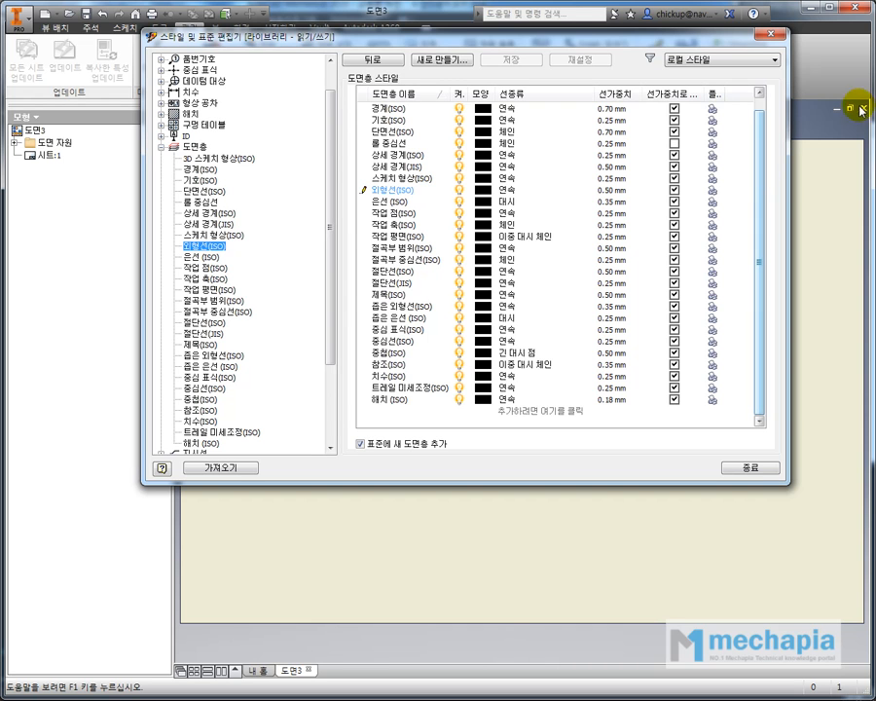
right_click(223, 250)
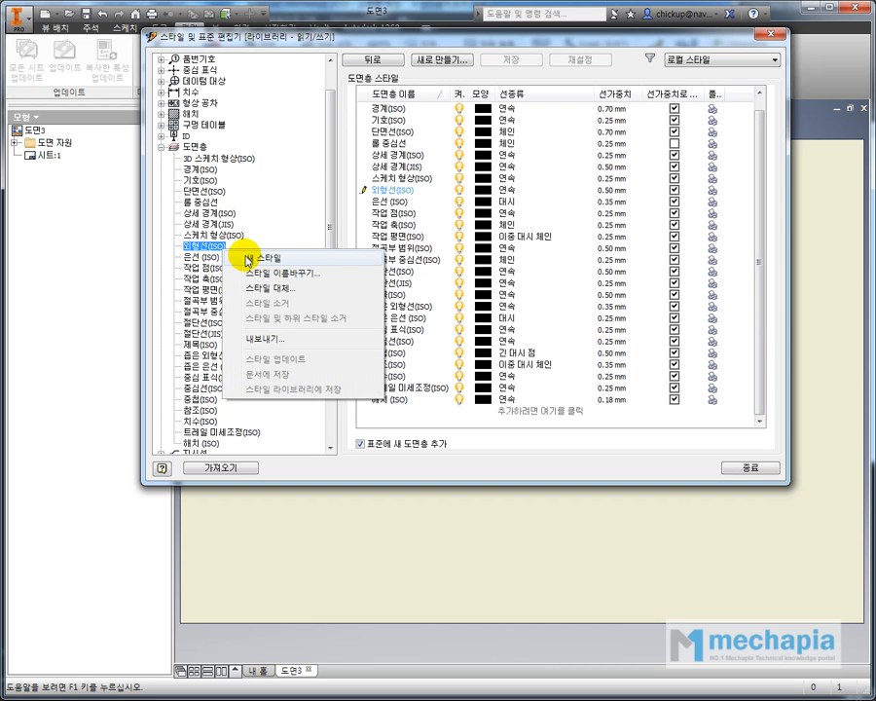
mouse_move(327, 146)
left_mouse_down()
mouse_move(330, 137)
mouse_move(326, 156)
left_mouse_up()
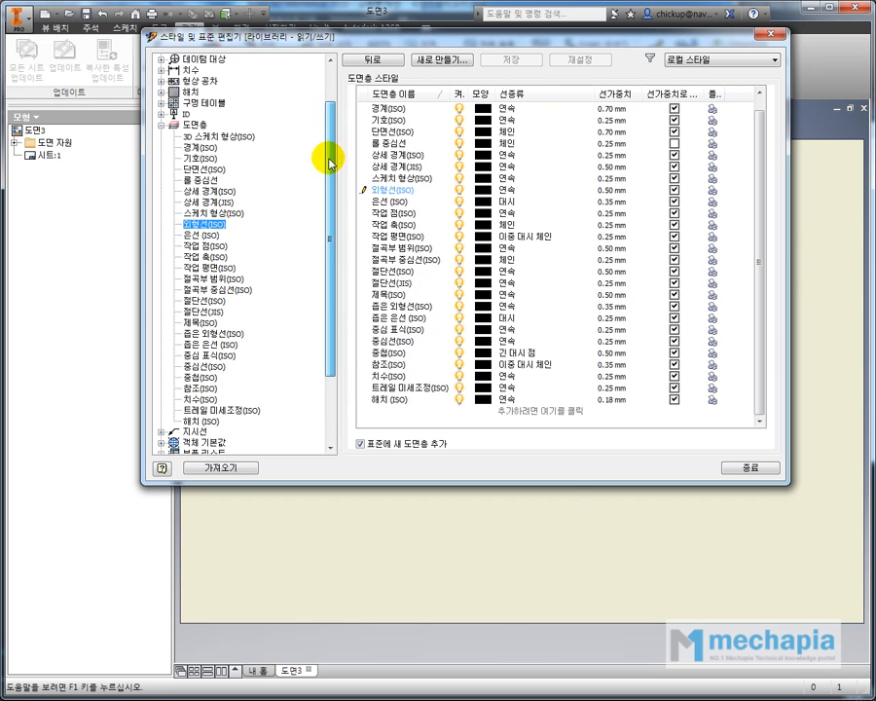
Step: Check the memo's layer names and colours and select the 경계(ISO) layer style
key("alt+Tab")
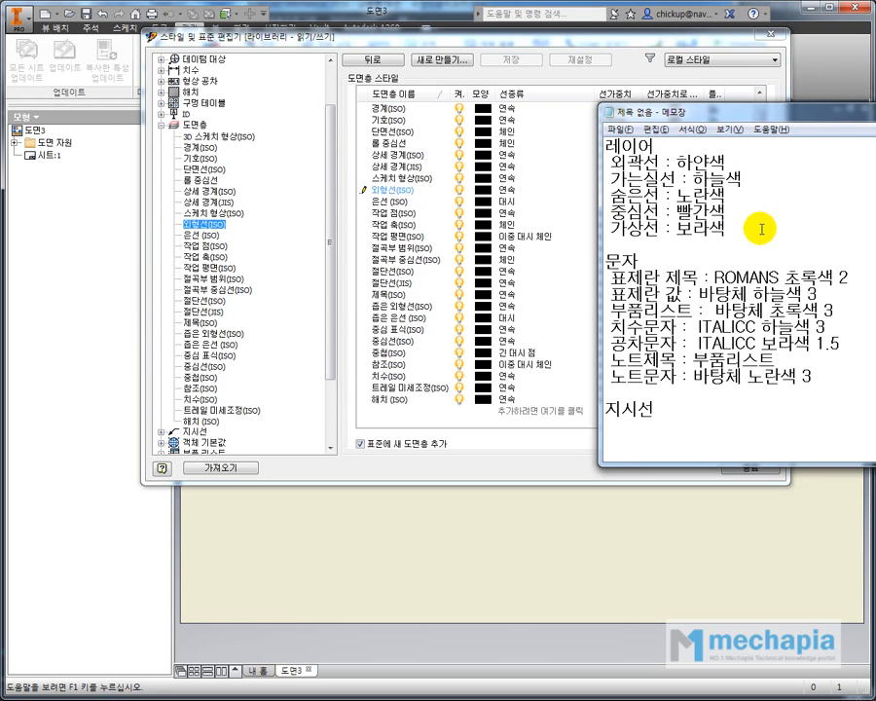
left_click_drag(813, 229, 605, 144)
left_click_drag(328, 182, 329, 178)
left_click(200, 169)
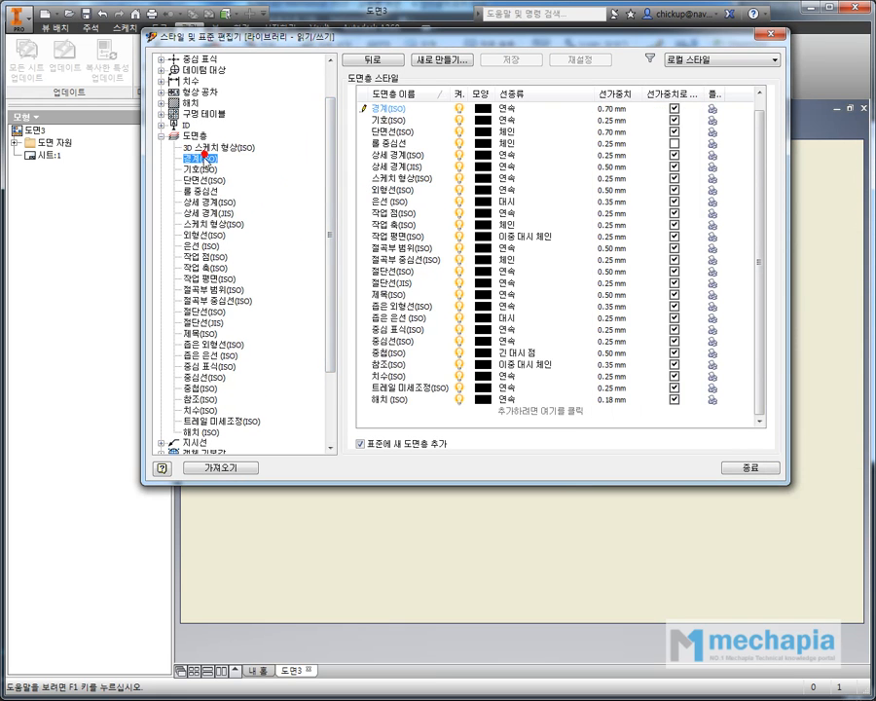
Step: Compare the existing 은선(ISO) and 롤 중심선 layer styles with the layer list in the memo
left_click(200, 246)
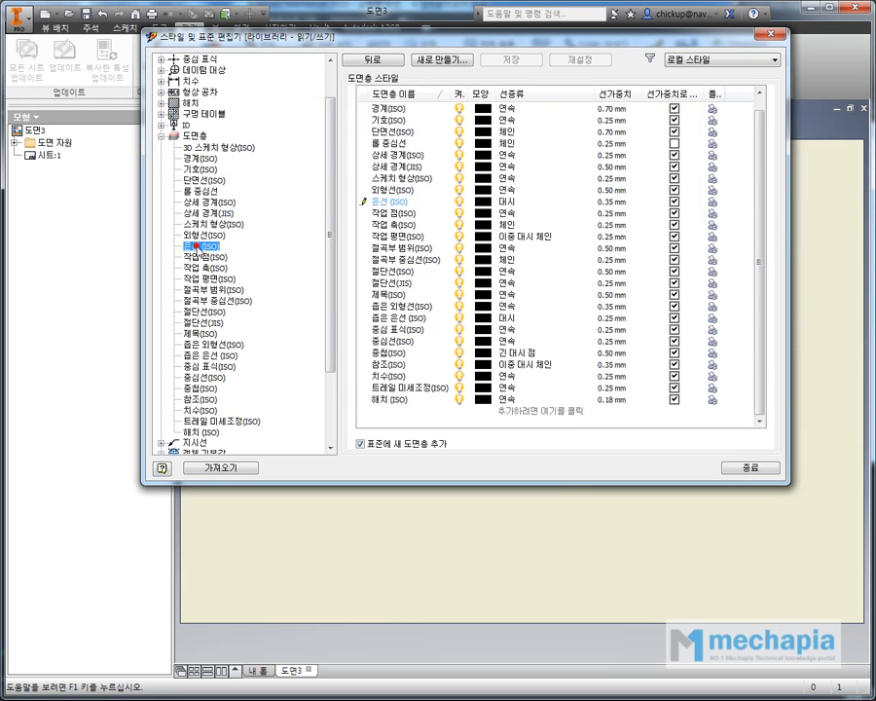
key("alt+Tab")
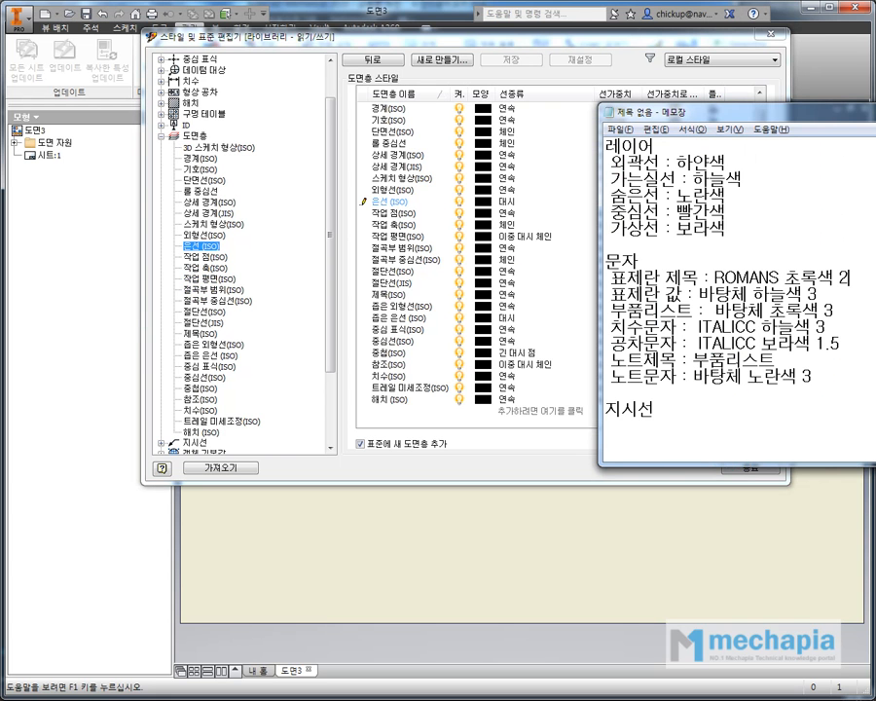
left_click_drag(611, 211, 565, 169)
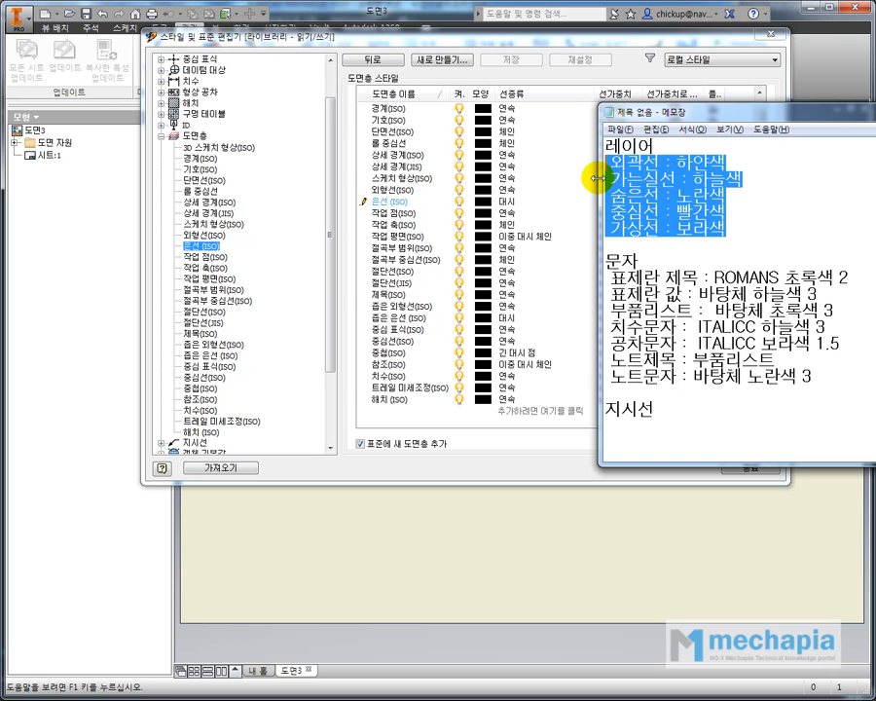
left_click(212, 211)
left_click(200, 191)
left_click(216, 193)
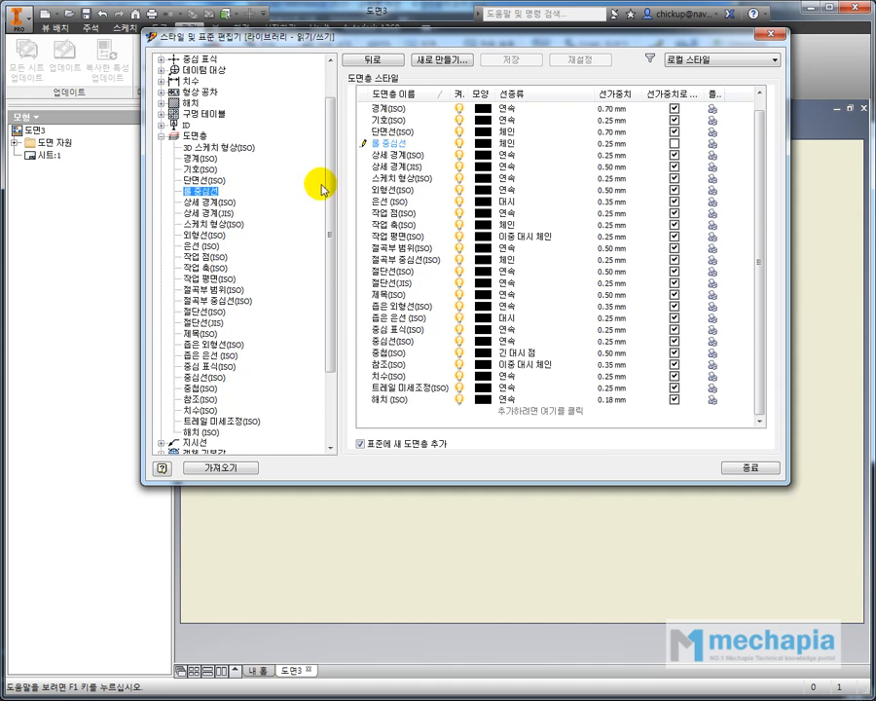
key("alt+Tab")
left_click_drag(590, 40, 588, 123)
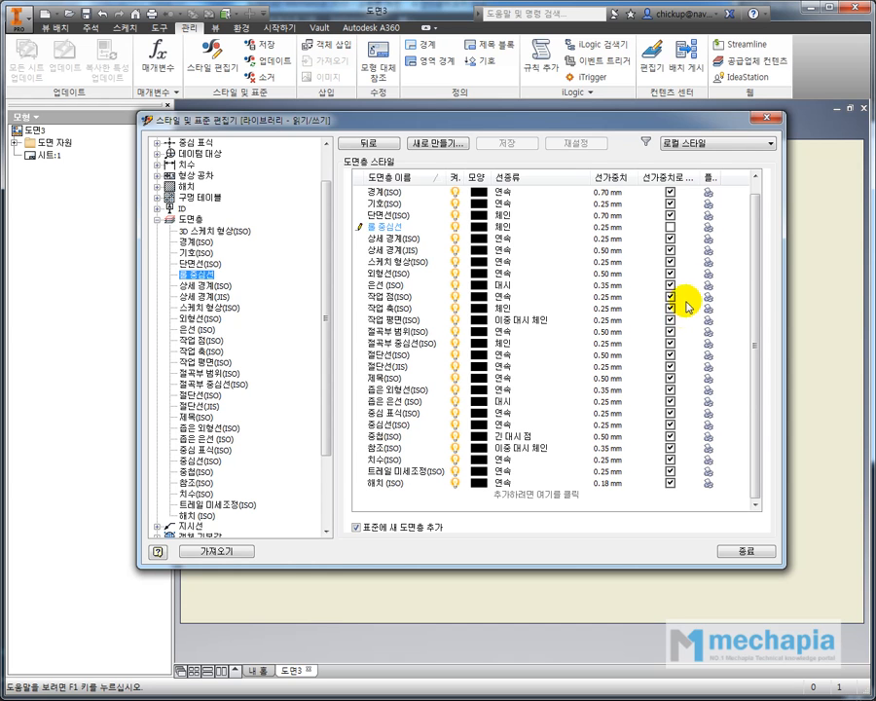
Step: Review the full layer table and check the colour the memo assigns to each layer from 외곽선 to 가상선
scroll(761, 273, "up", 1)
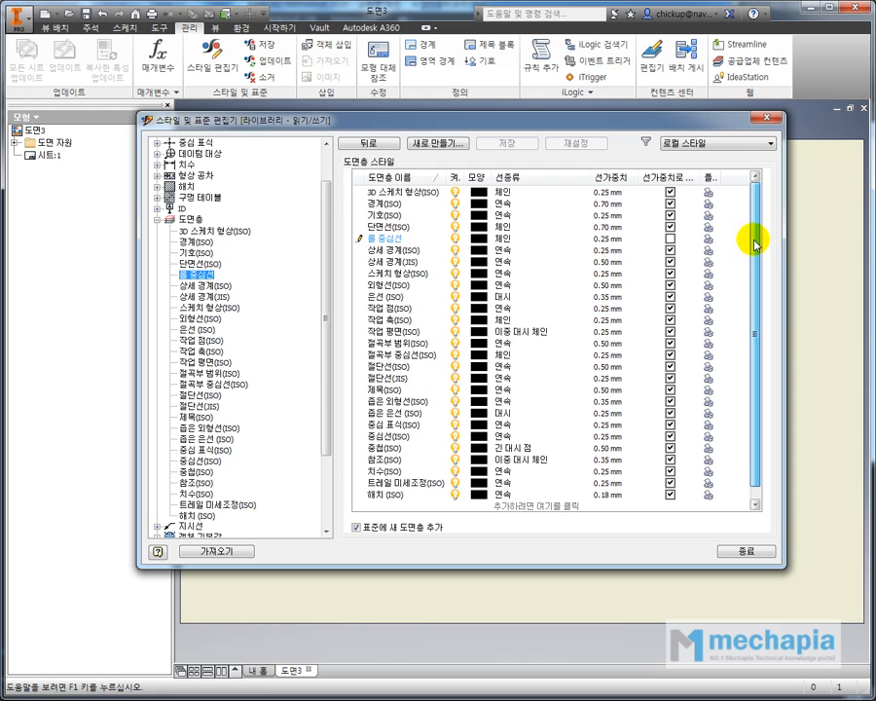
scroll(752, 239, "down", 1)
scroll(751, 268, "up", 1)
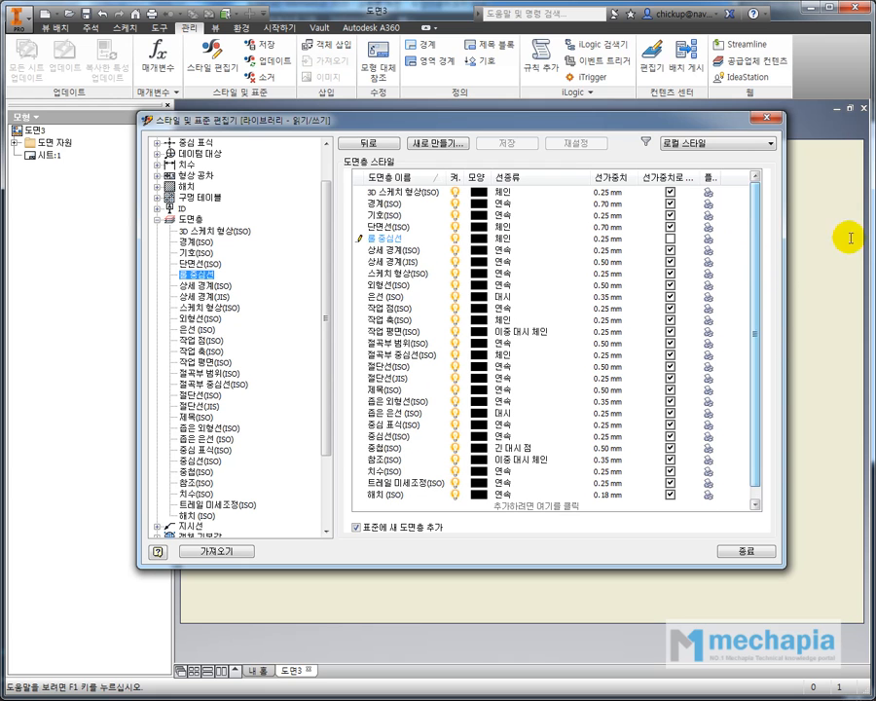
key("alt+Tab")
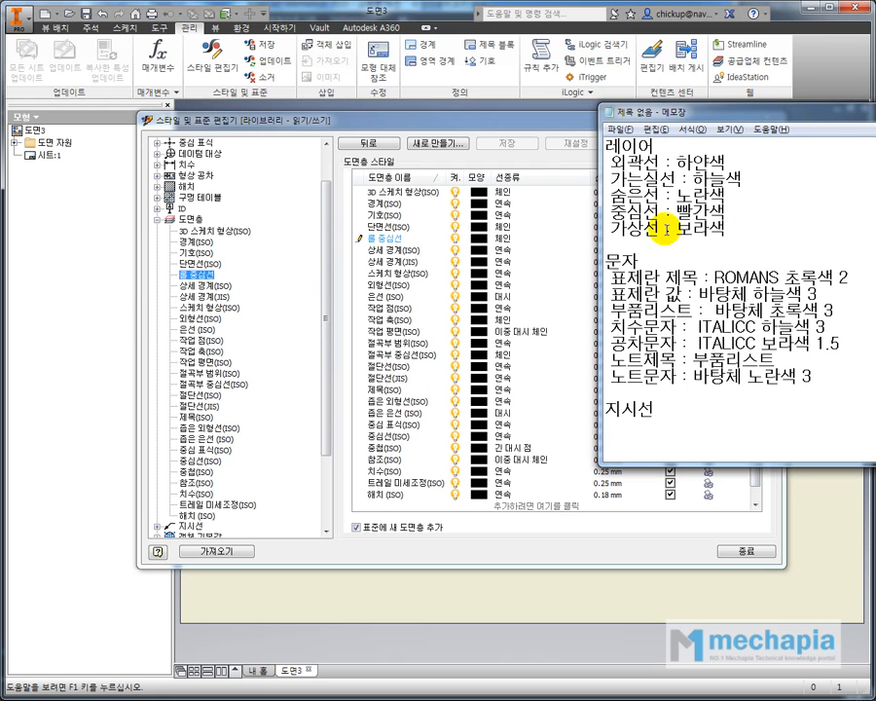
double_click(754, 231)
left_click_drag(678, 230, 558, 160)
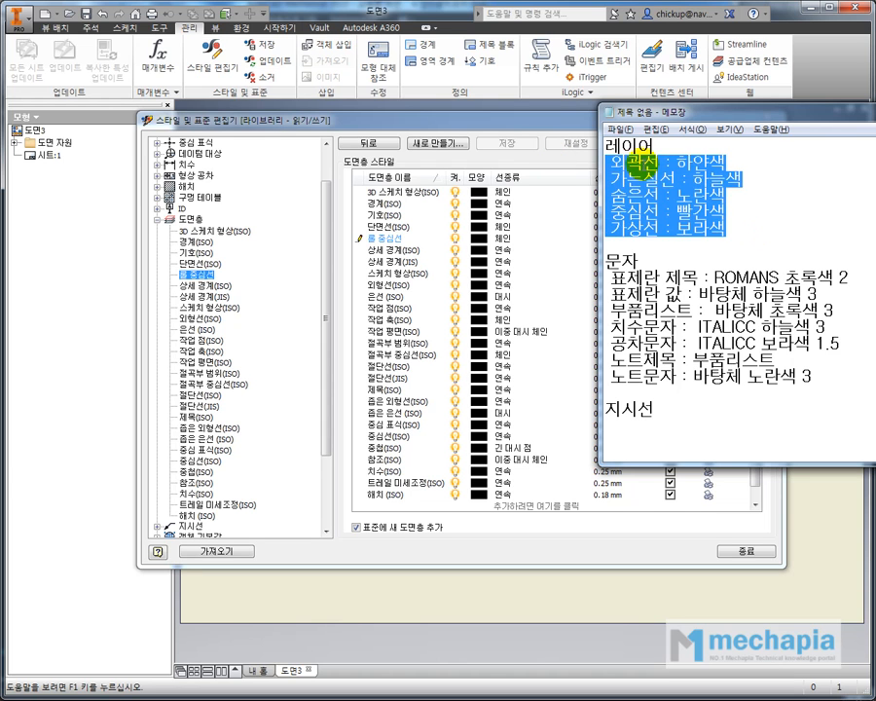
left_click_drag(678, 162, 742, 180)
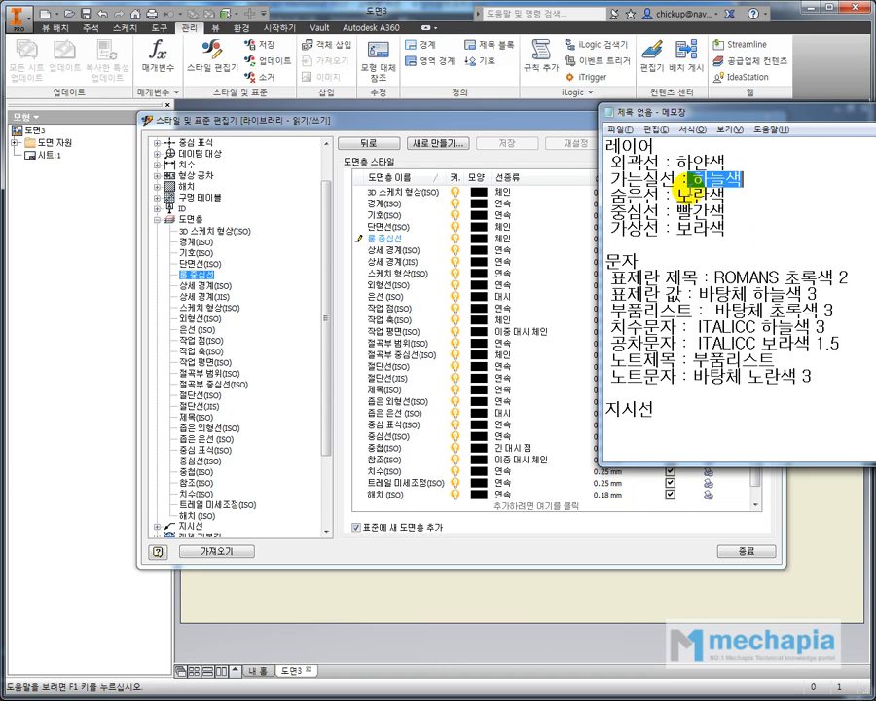
left_click_drag(672, 195, 741, 212)
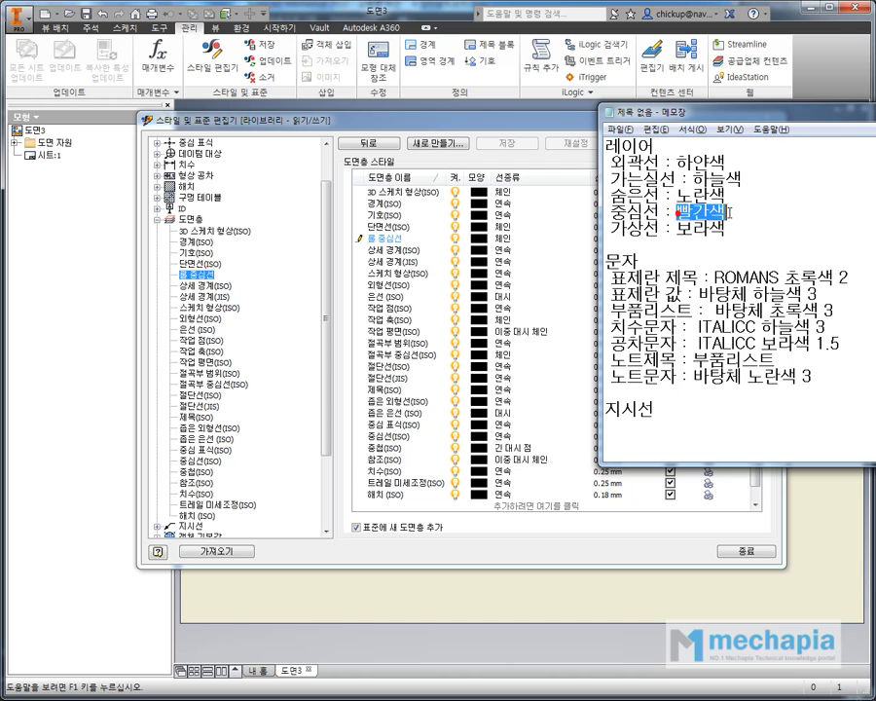
left_click_drag(675, 230, 737, 227)
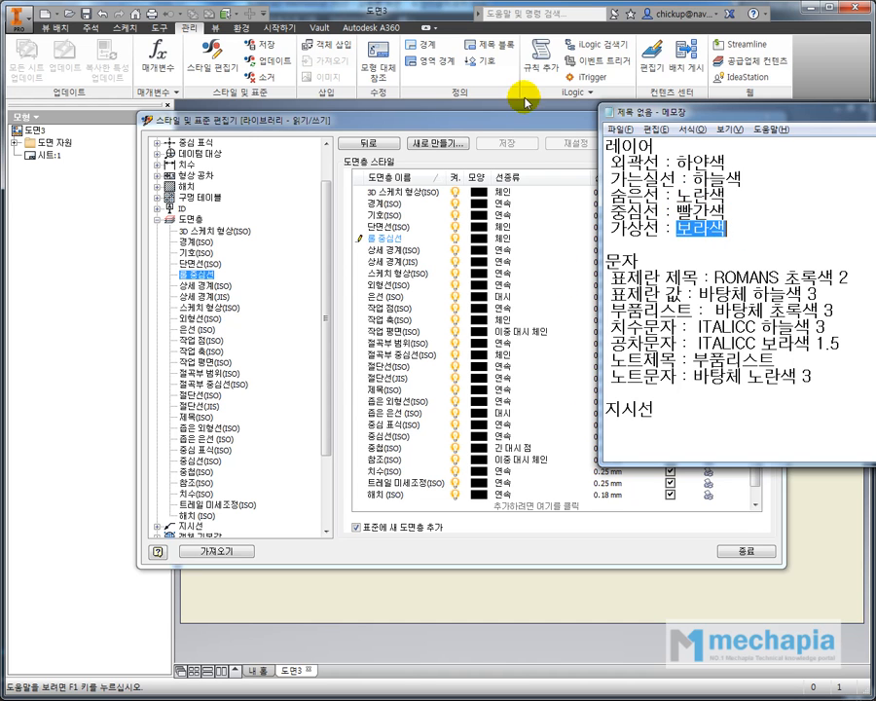
Step: Examine the 외형선(ISO) and 스케치 형상(ISO) layer entries against the memo while looking for a suitable base layer
left_click_drag(523, 119, 516, 90)
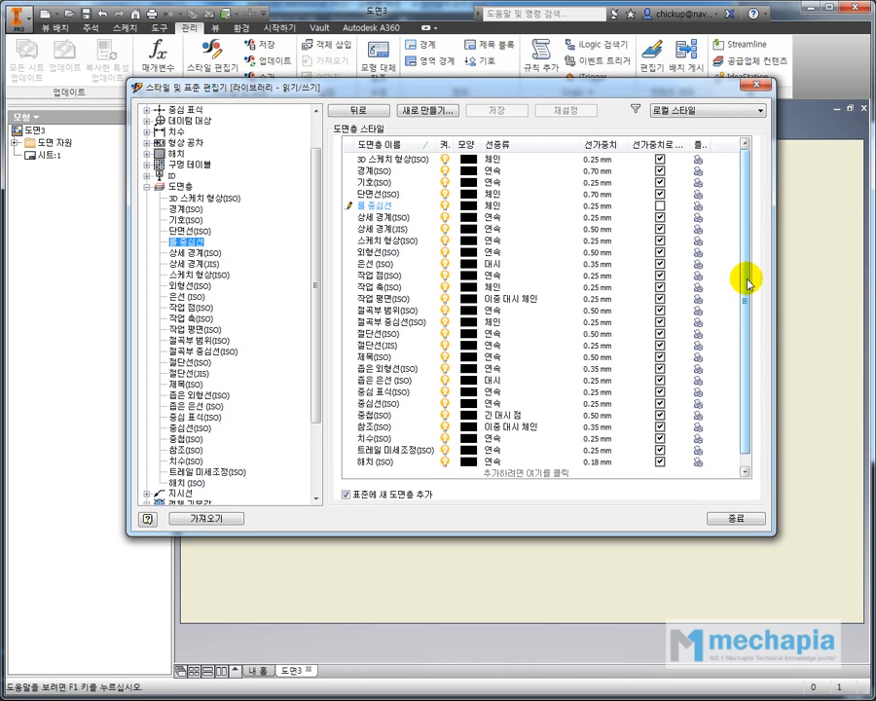
left_click_drag(747, 278, 744, 344)
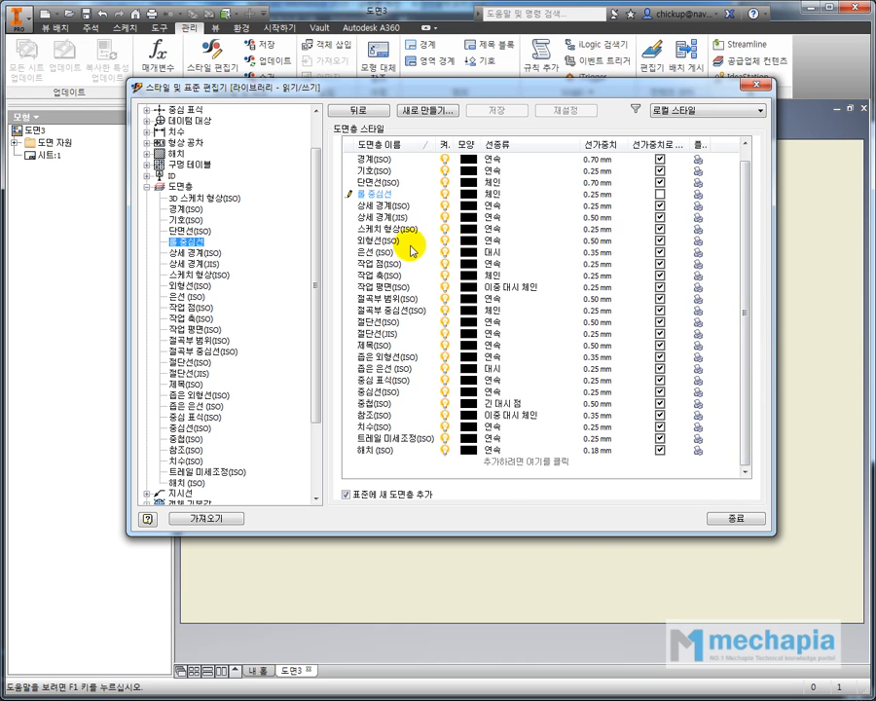
double_click(377, 241)
right_click(388, 243)
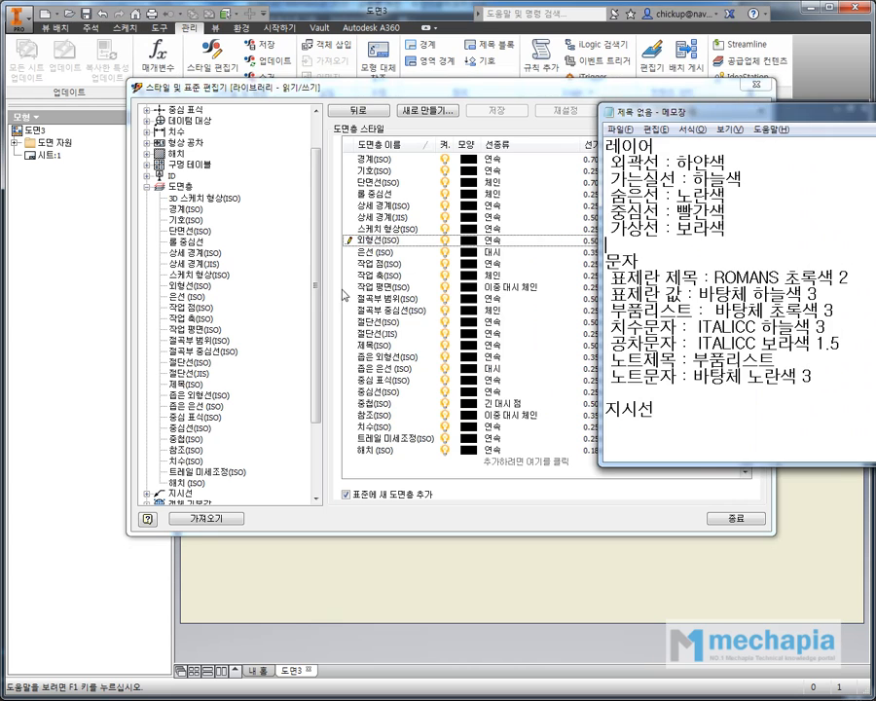
left_click(184, 274)
right_click(185, 276)
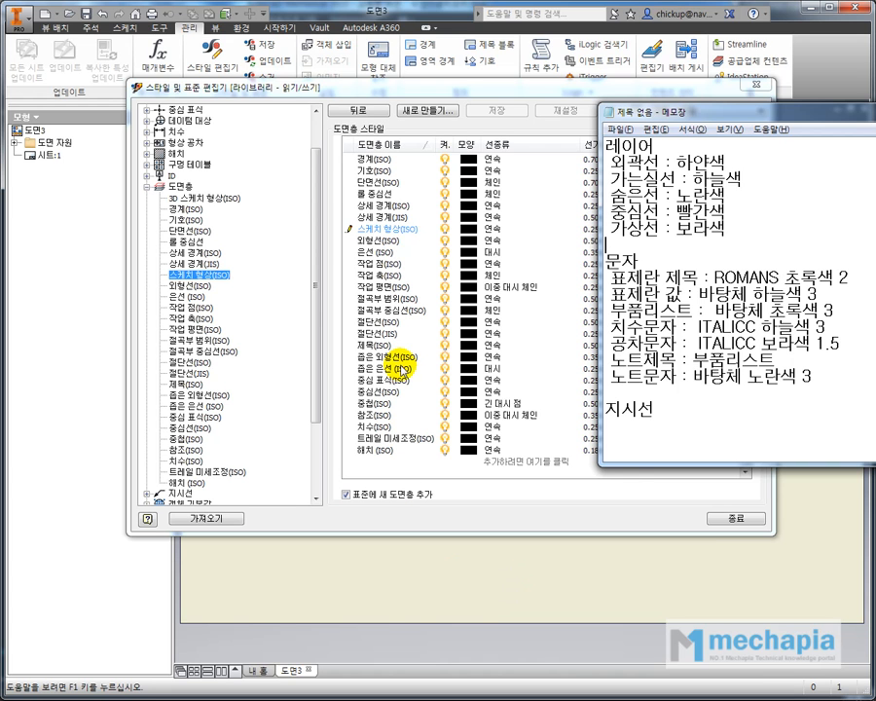
left_click_drag(318, 257, 317, 213)
left_click(818, 293)
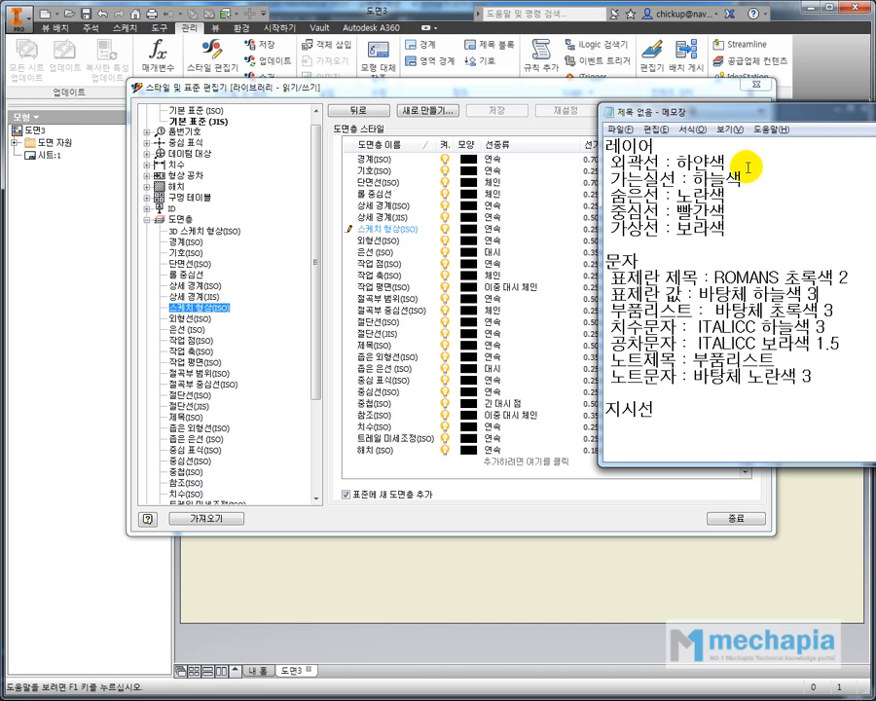
left_click(317, 266)
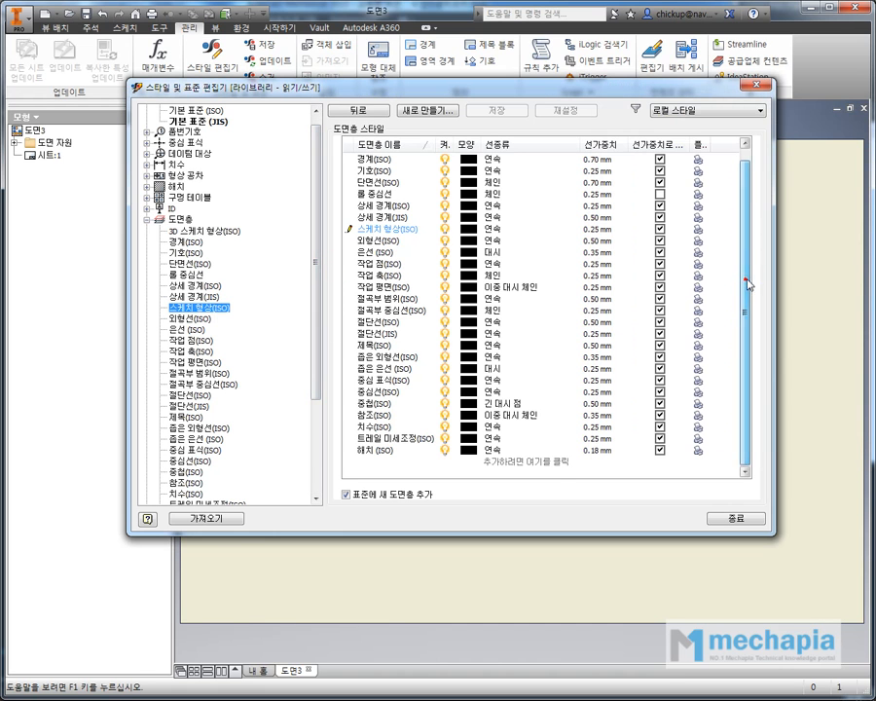
left_click_drag(750, 279, 747, 246)
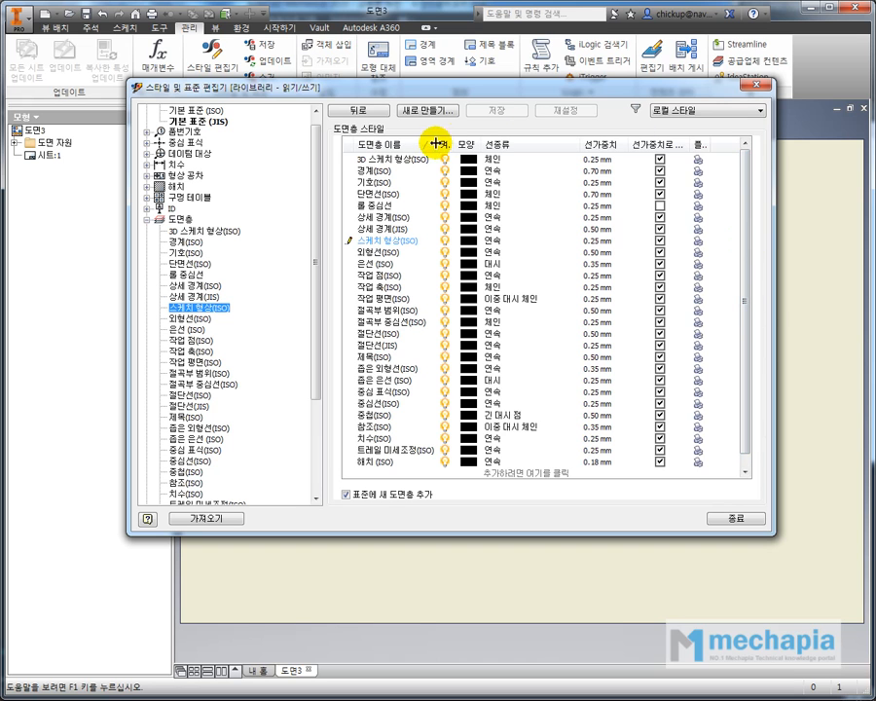
Step: Create a new layer style based on 외형선(ISO) and name it 외곽선
left_click(386, 254)
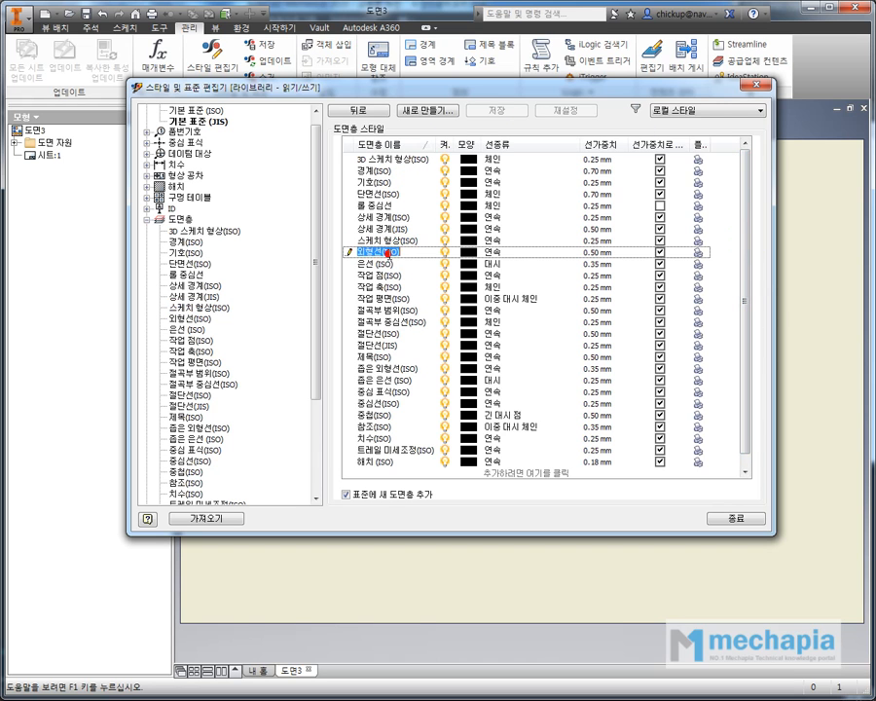
left_click(182, 319)
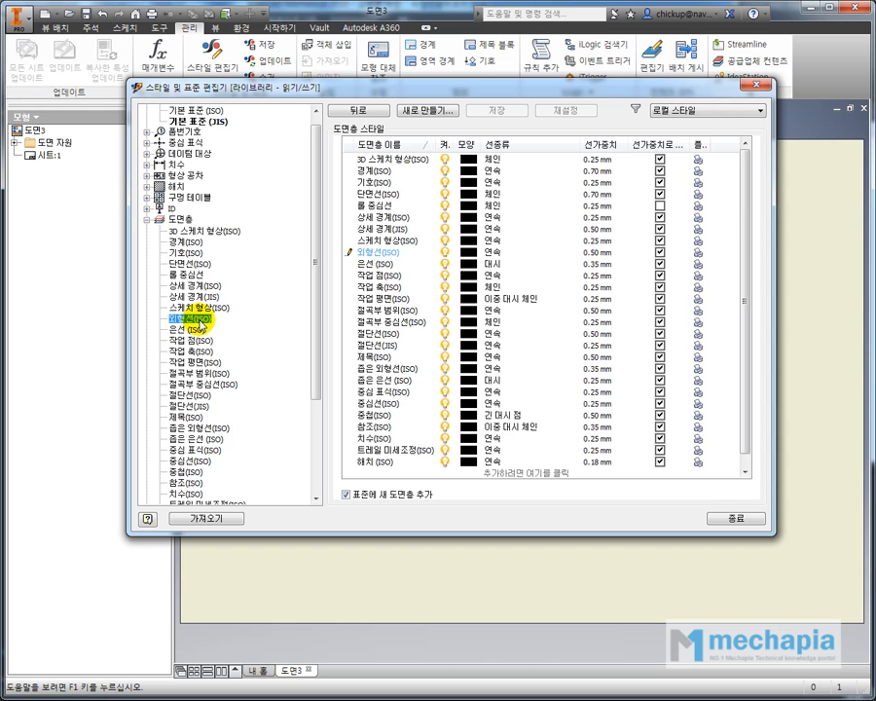
right_click(200, 324)
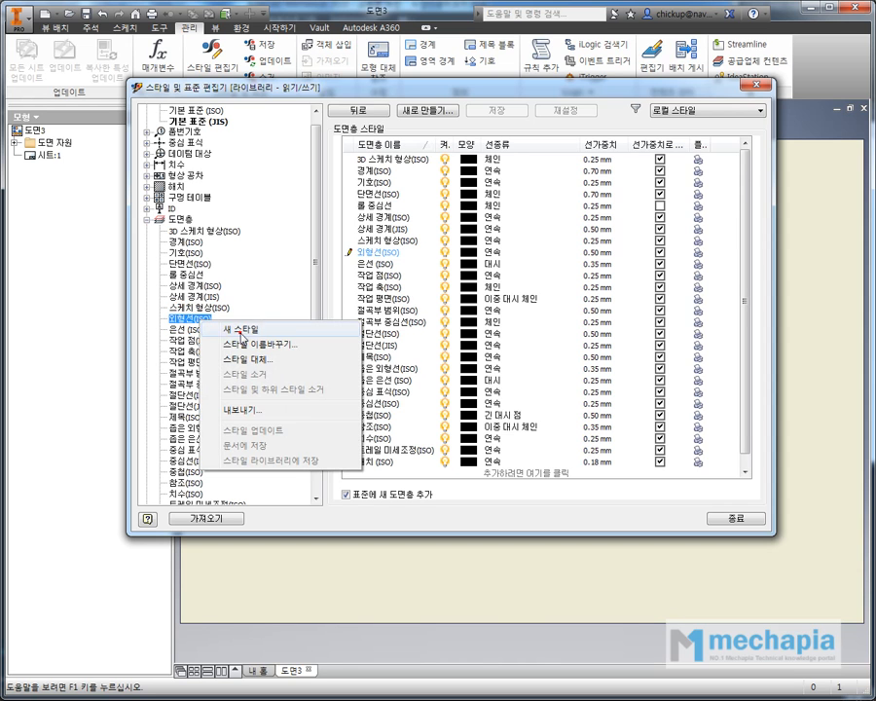
left_click(243, 328)
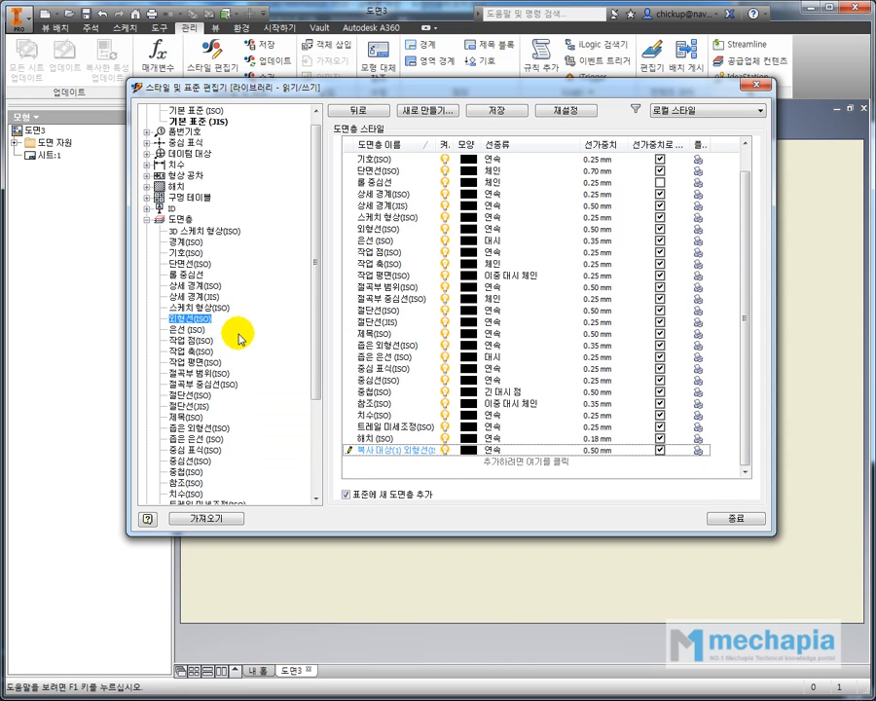
double_click(394, 452)
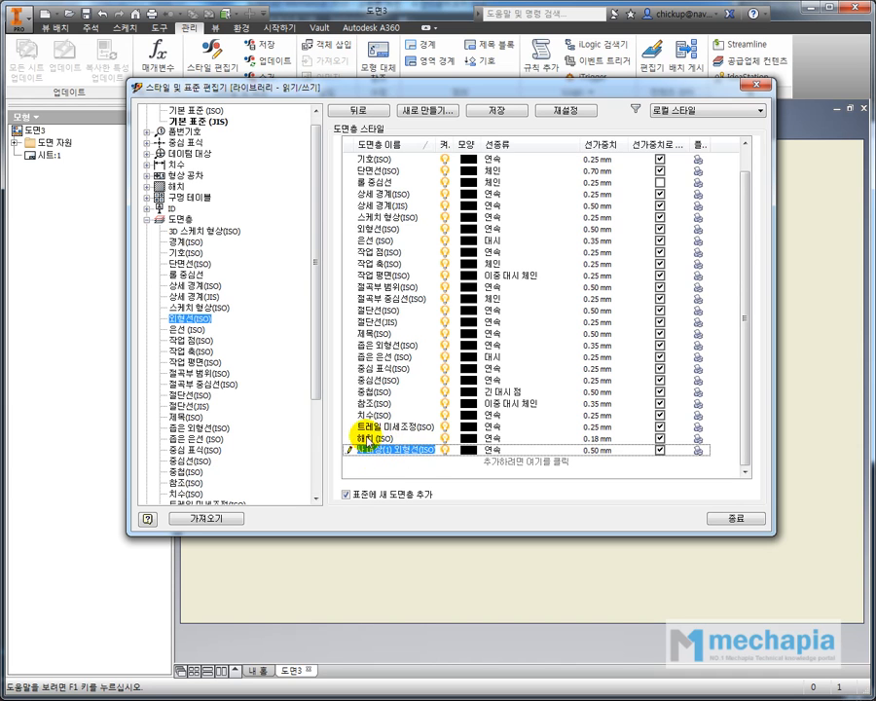
type("외곽선")
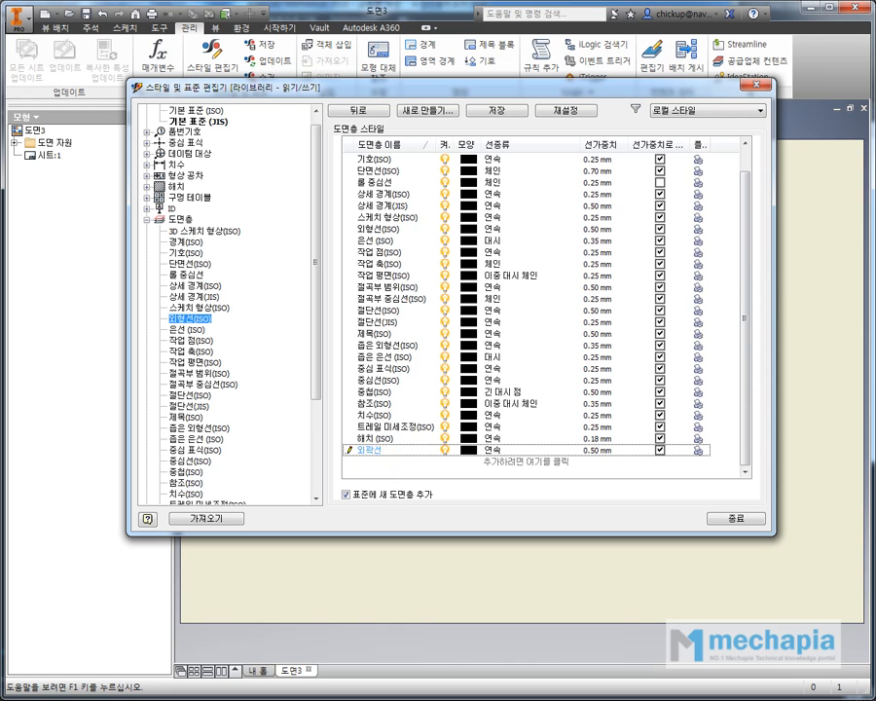
Step: Check the layer list in the memo and create a new layer style based on 좁은 외형선(ISO), named 가는실선
key("alt+Tab")
left_click_drag(747, 157, 606, 160)
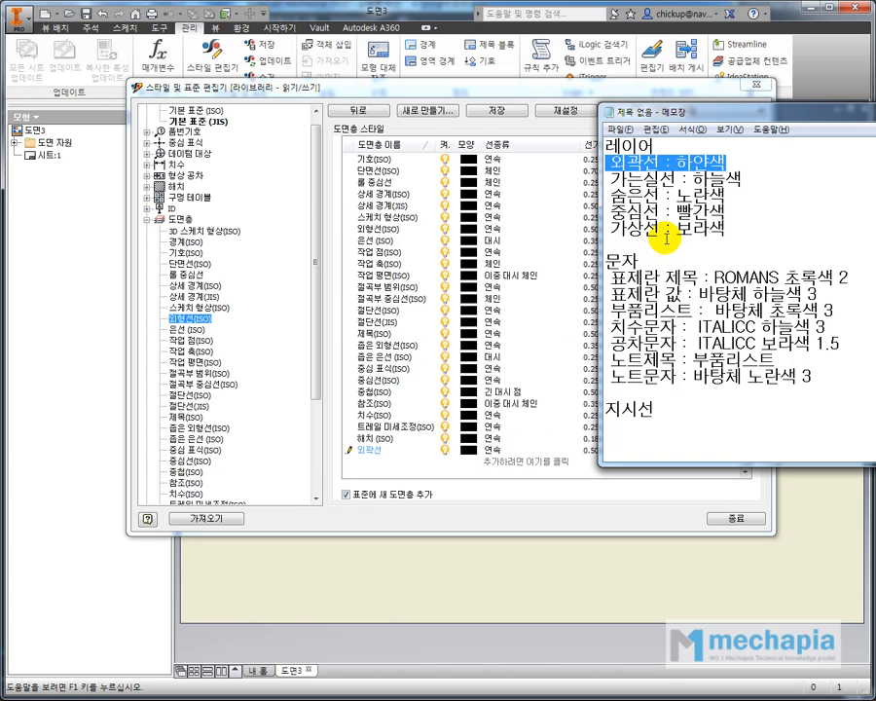
left_click(313, 188)
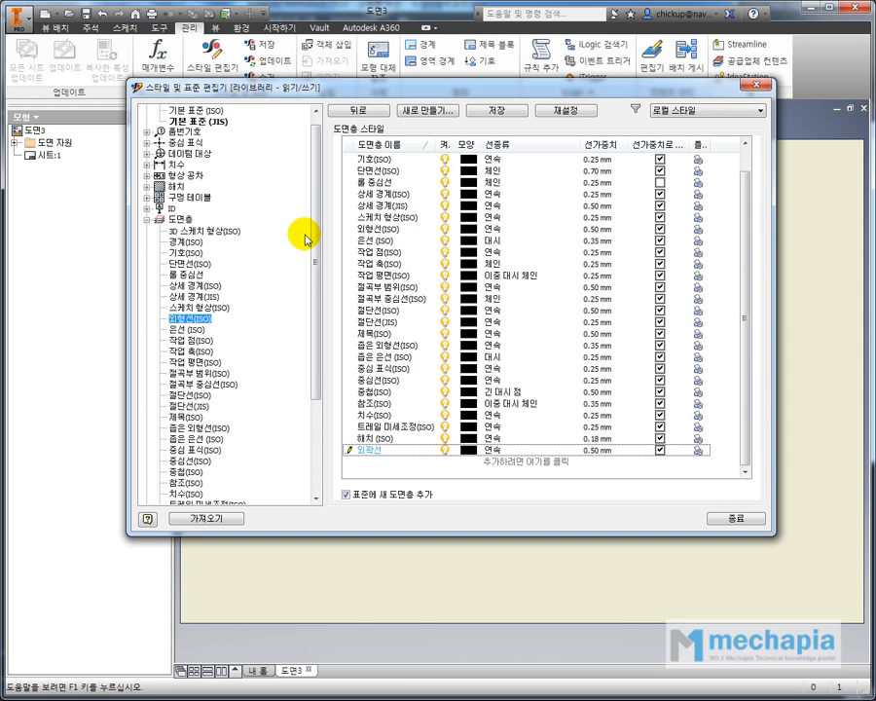
left_click_drag(312, 247, 315, 310)
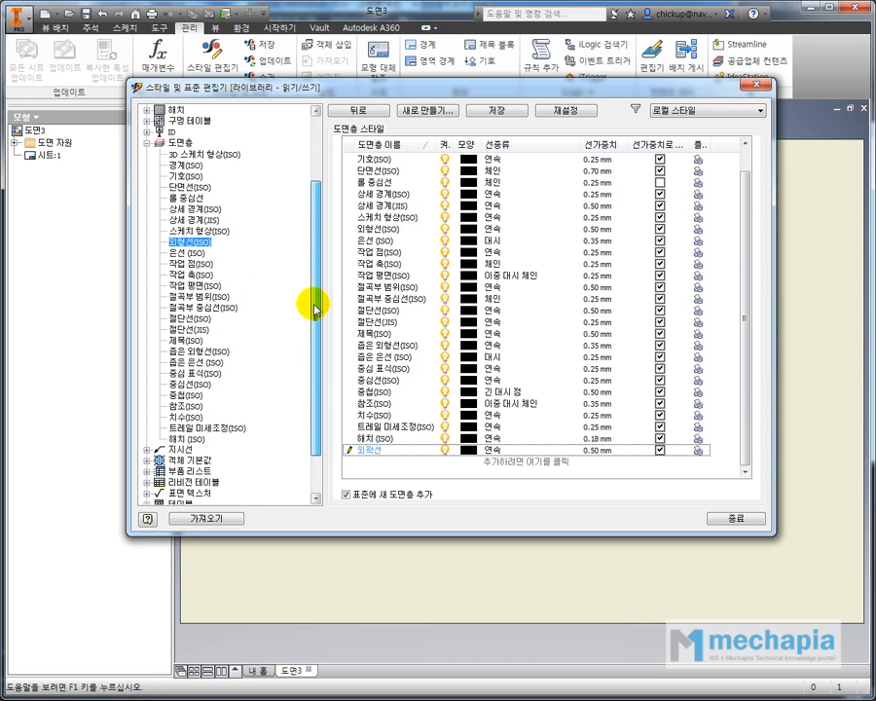
left_click(181, 351)
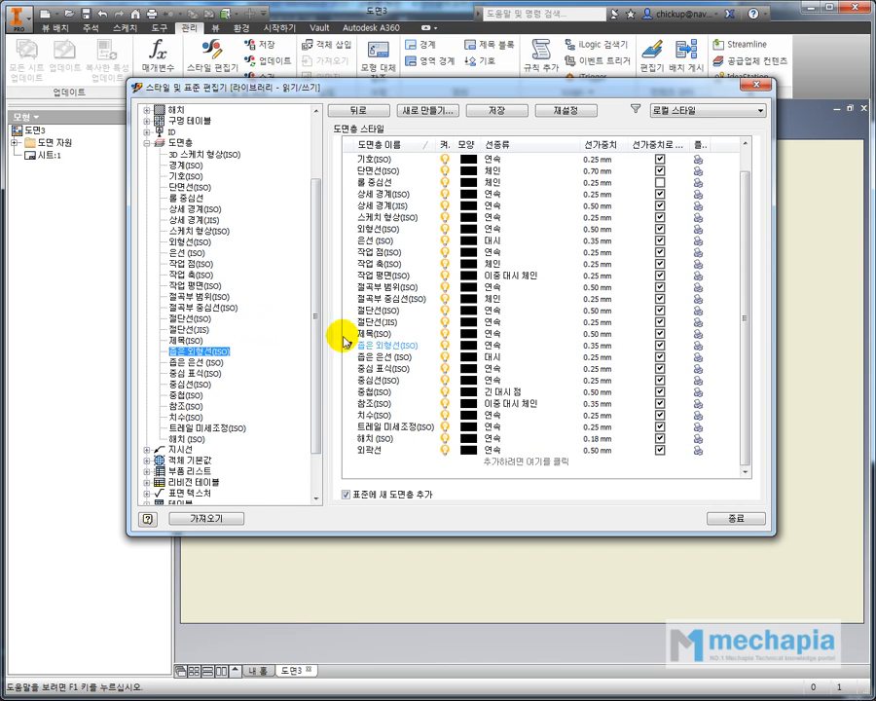
left_click(382, 346)
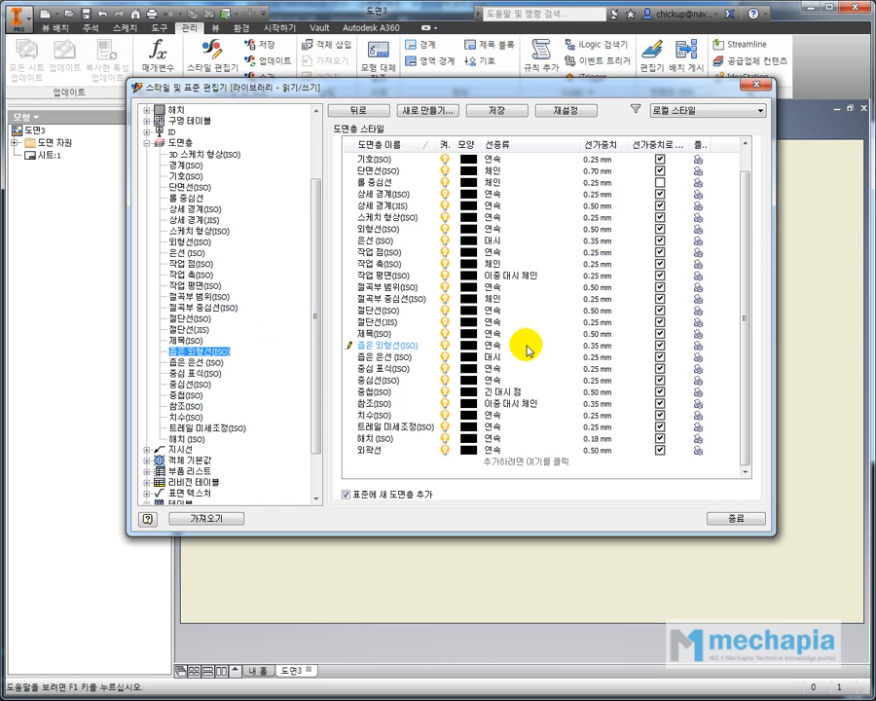
right_click(224, 354)
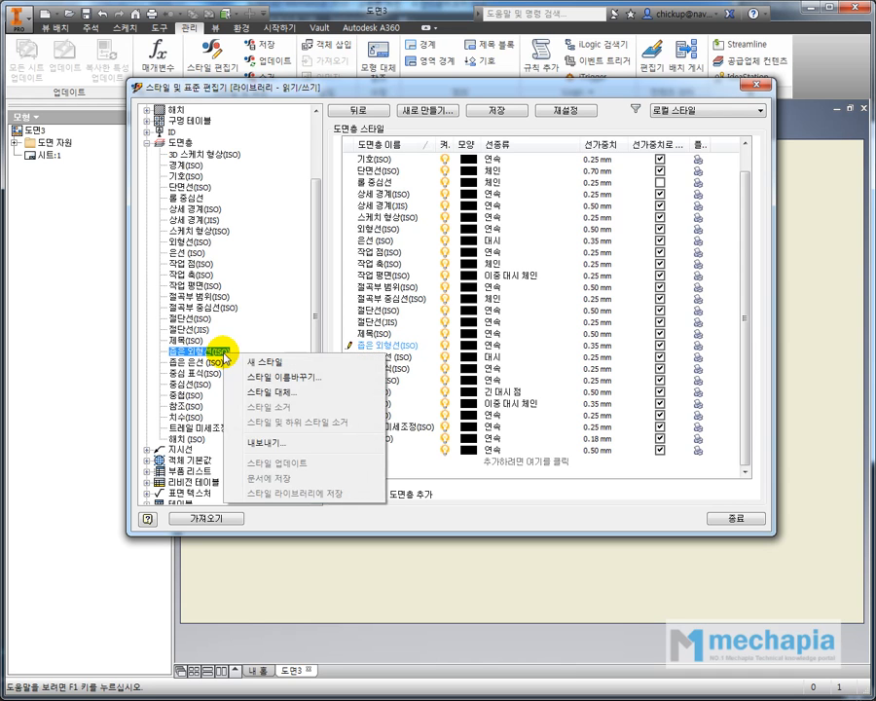
left_click(257, 366)
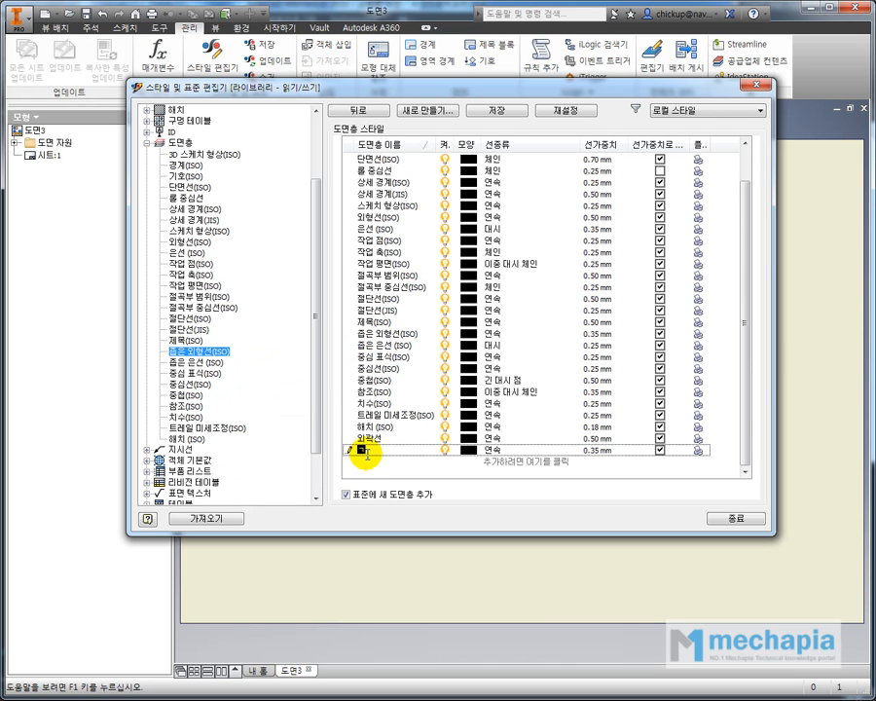
type("가는실선")
Step: Check the memo's colour for 가는실선 and set that layer's colour to cyan from the basic colours
key("alt+Tab")
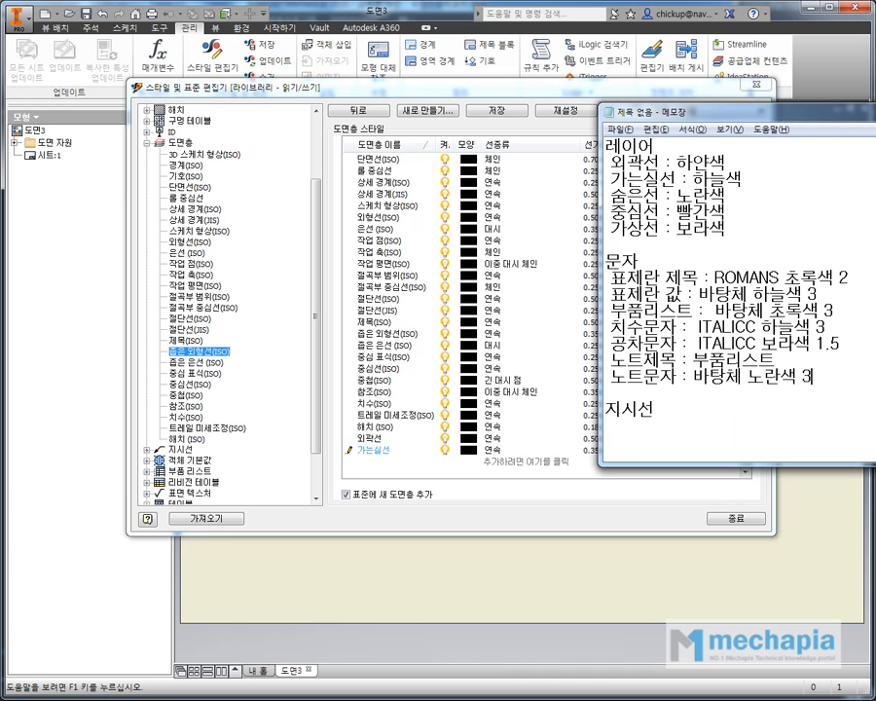
left_click_drag(519, 90, 491, 72)
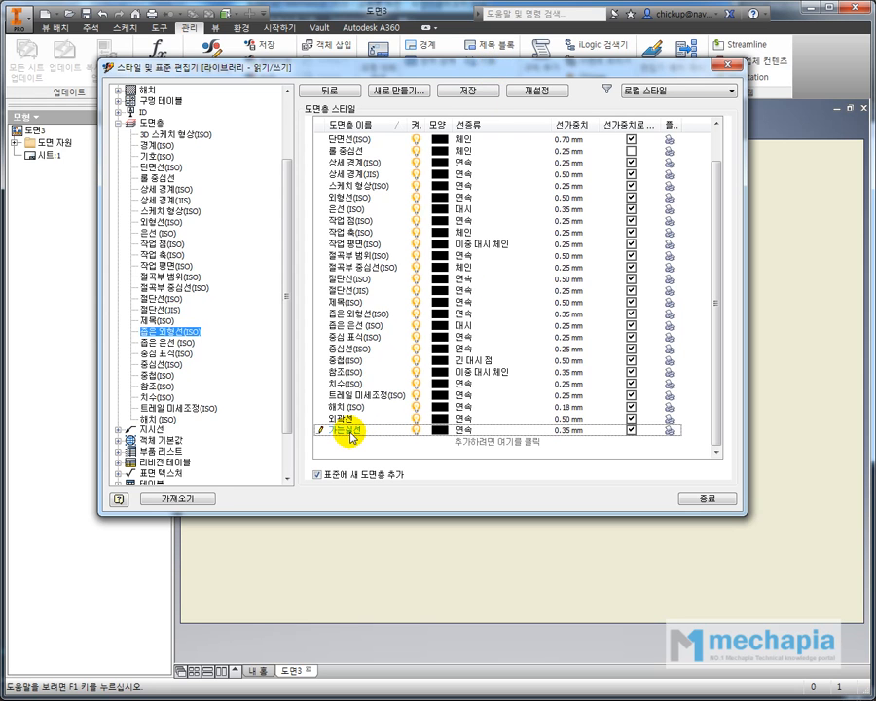
left_click(441, 430)
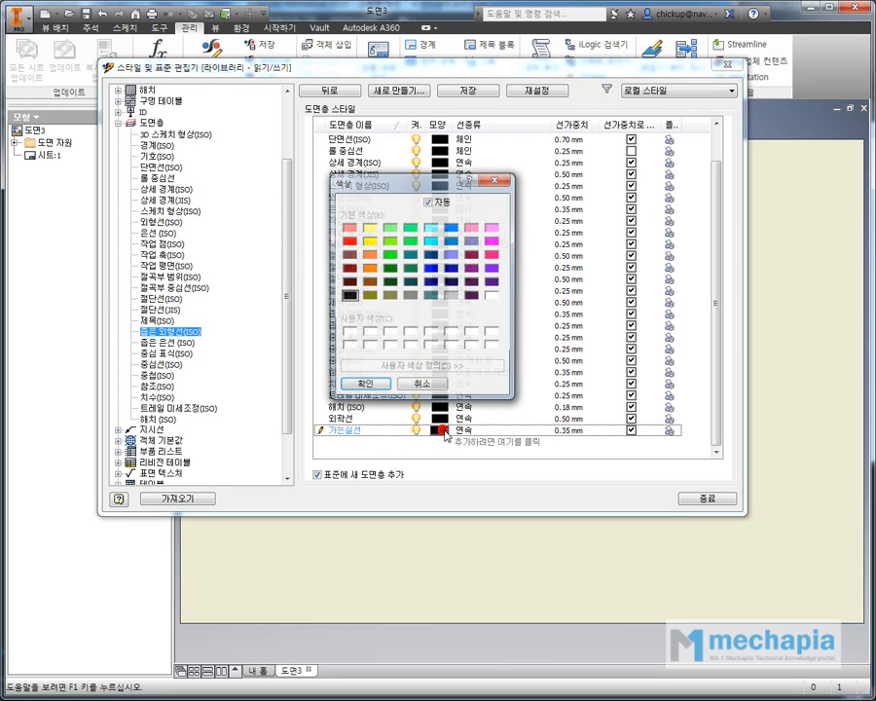
left_click(431, 240)
left_click(366, 385)
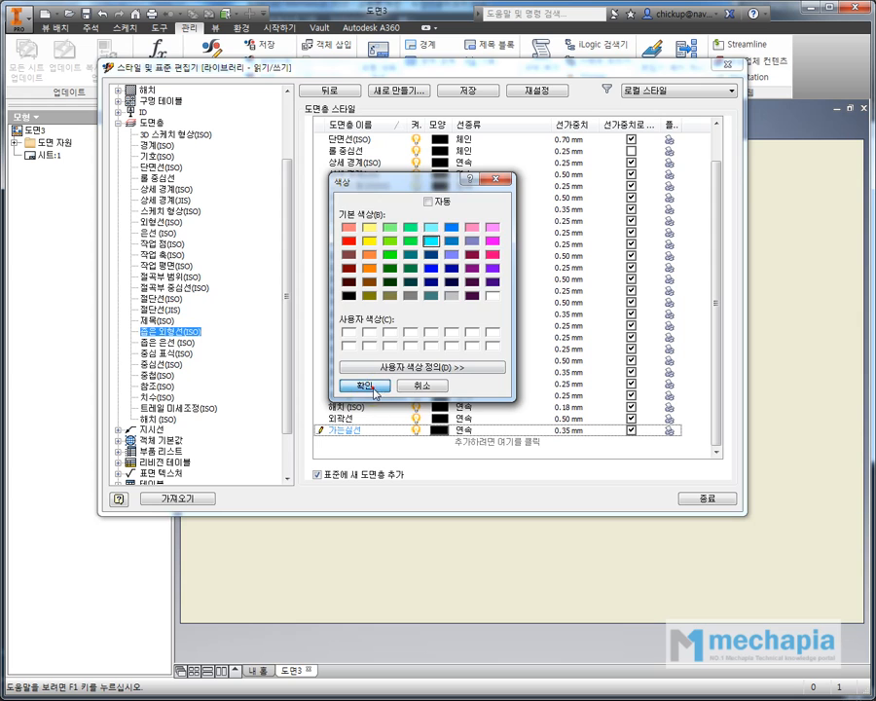
left_click(366, 385)
Step: Switch to AutoCAD Mechanical, check the dimension line colours of the STANDARD dimension style, and examine the part drawing with its layer and text colours
left_click(563, 468)
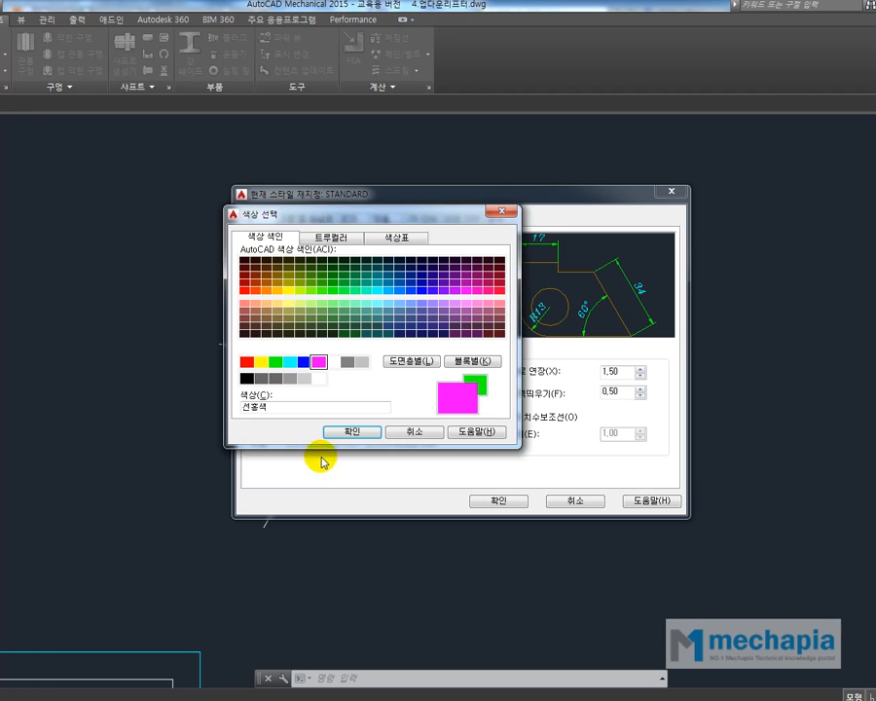
key("Escape")
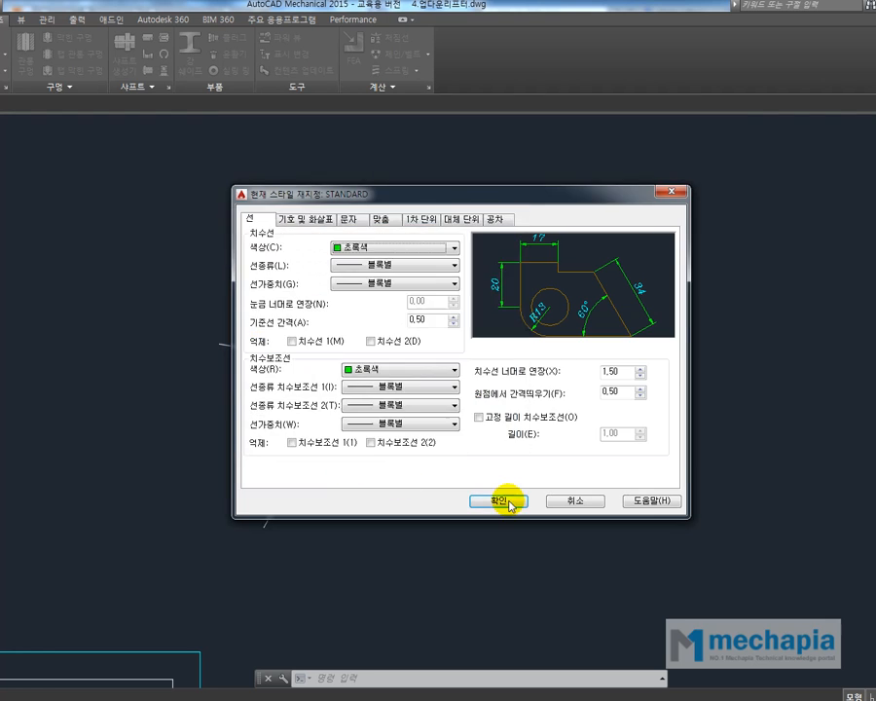
left_click(509, 502)
left_click(556, 451)
mouse_move(462, 547)
middle_mouse_down()
mouse_move(494, 445)
mouse_move(473, 426)
middle_mouse_up()
scroll(479, 455, "up", 8)
scroll(479, 455, "down", 4)
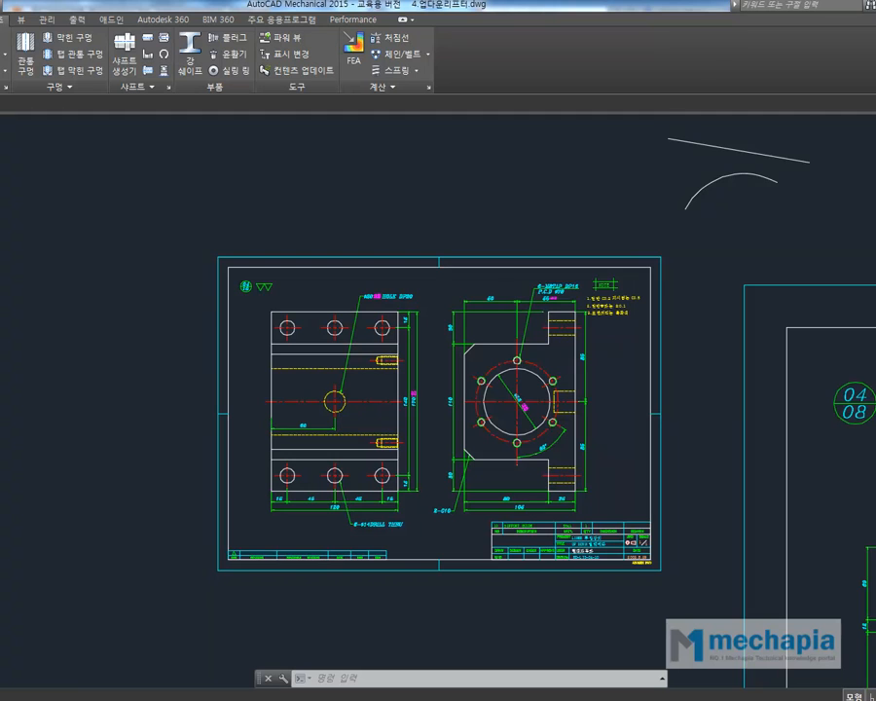
Step: Erase the loose line and arc above the part drawing sheet
middle_click_drag(790, 228, 783, 267)
type("E")
key("Return")
left_click(776, 256)
left_click(671, 179)
right_click(671, 178)
middle_click_drag(600, 250, 605, 215)
scroll(532, 337, "up", 2)
middle_click_drag(533, 333, 599, 270)
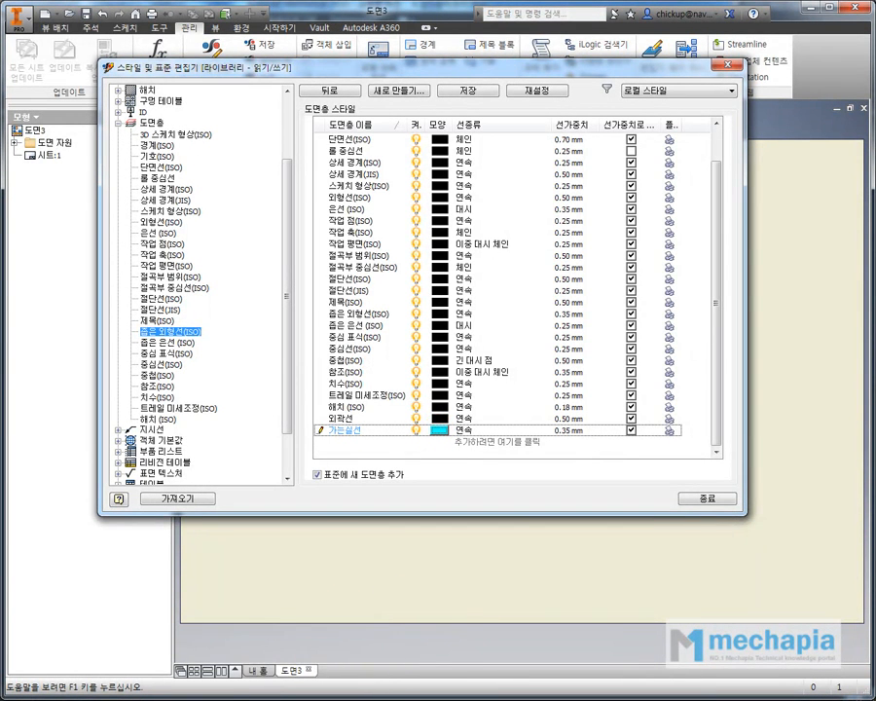
Step: Switch back to Inventor and move the Notepad memo aside so its layer list can be read next to the layer table
mouse_move(246, 699)
left_click(326, 665)
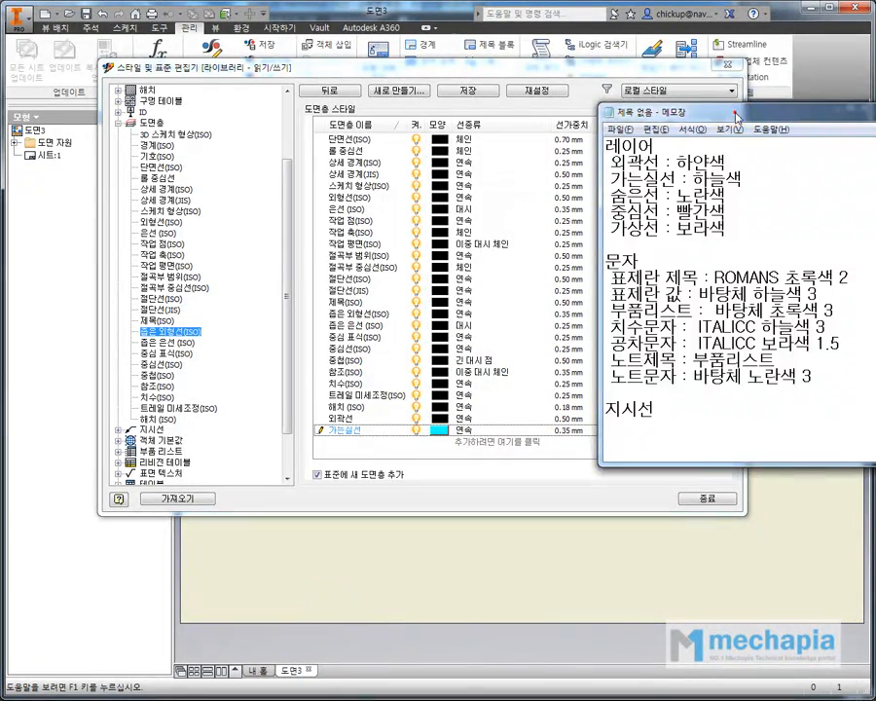
left_click_drag(737, 117, 849, 82)
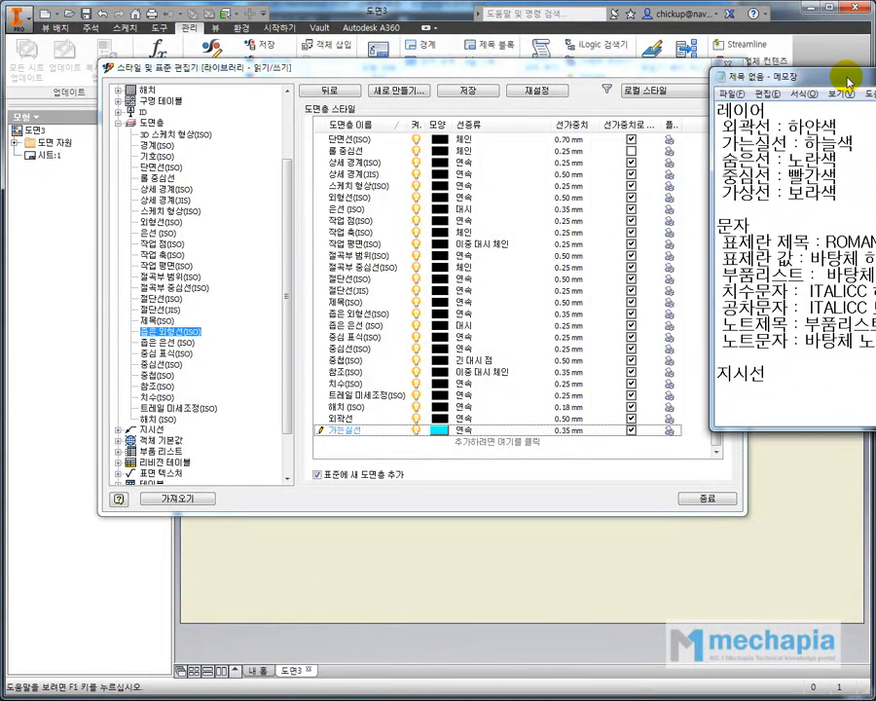
left_click(613, 64)
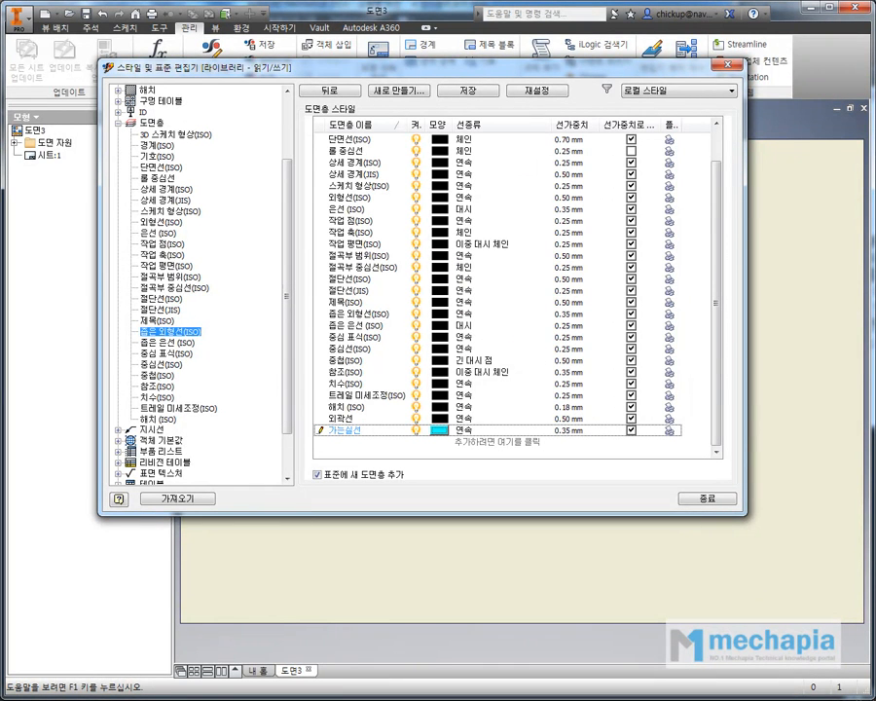
key("alt+Tab")
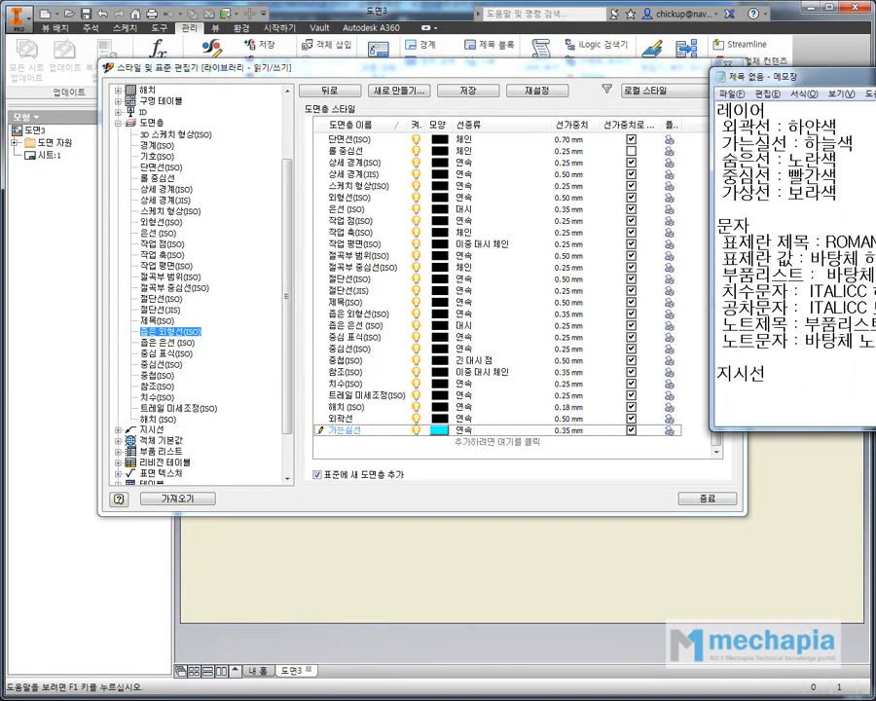
left_click(461, 75)
Step: Create a new layer style based on 은선 (ISO) and name it 숨은선
scroll(441, 282, "up", 1)
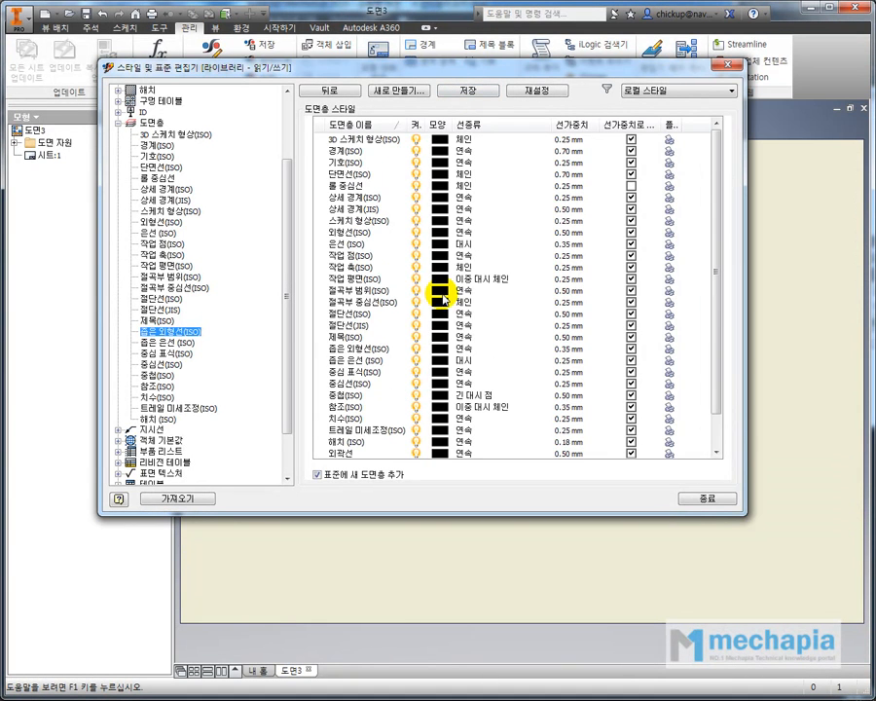
left_click(165, 233)
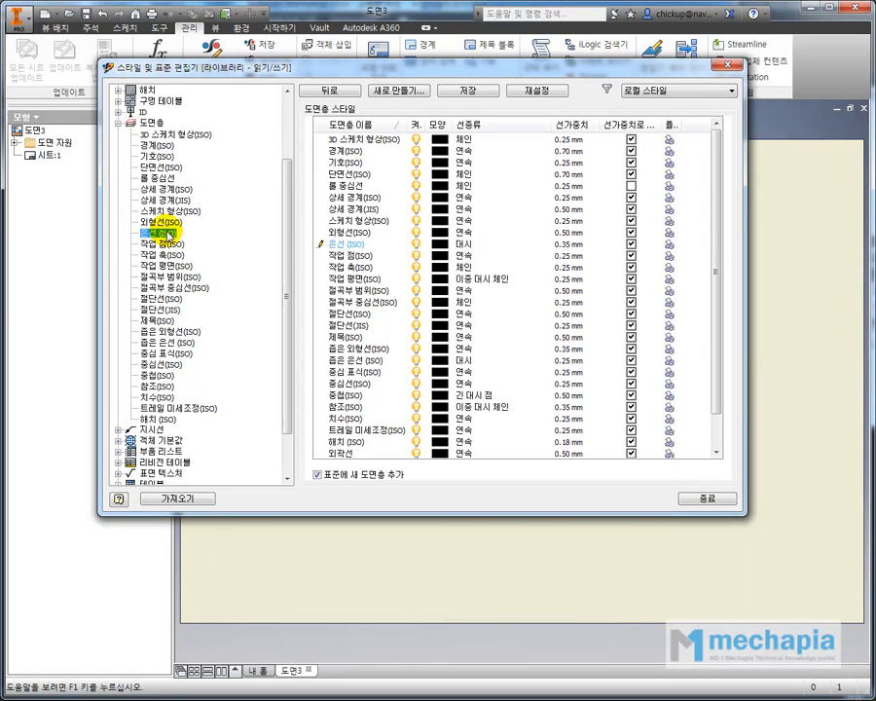
right_click(171, 234)
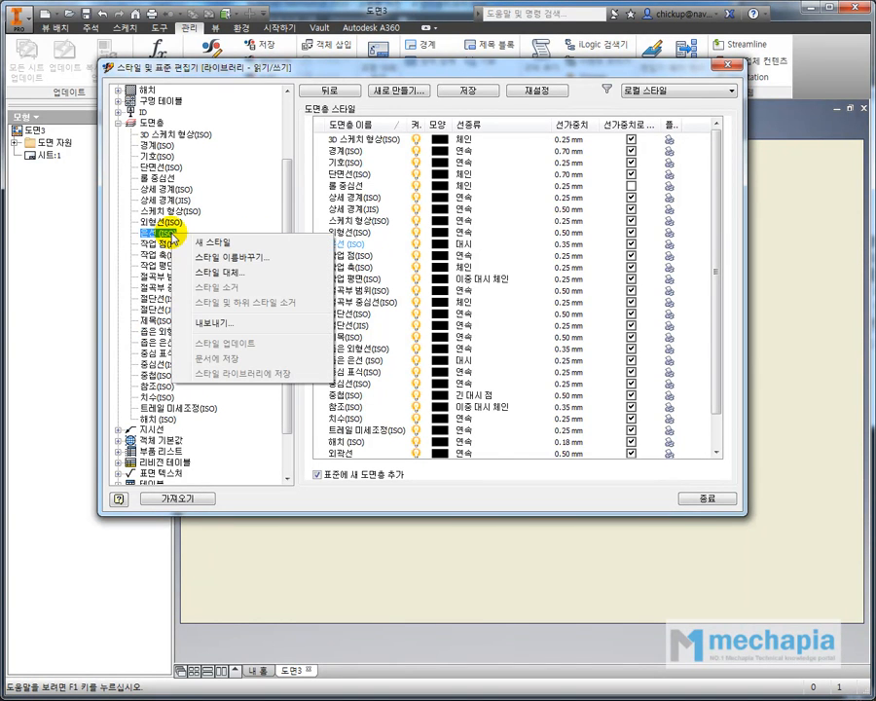
left_click(220, 242)
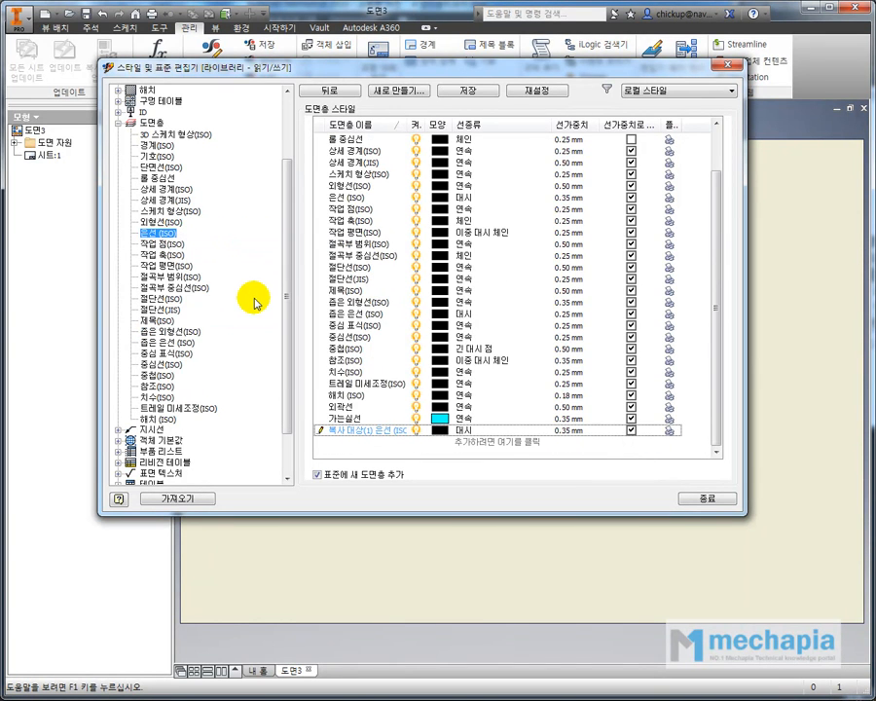
double_click(366, 430)
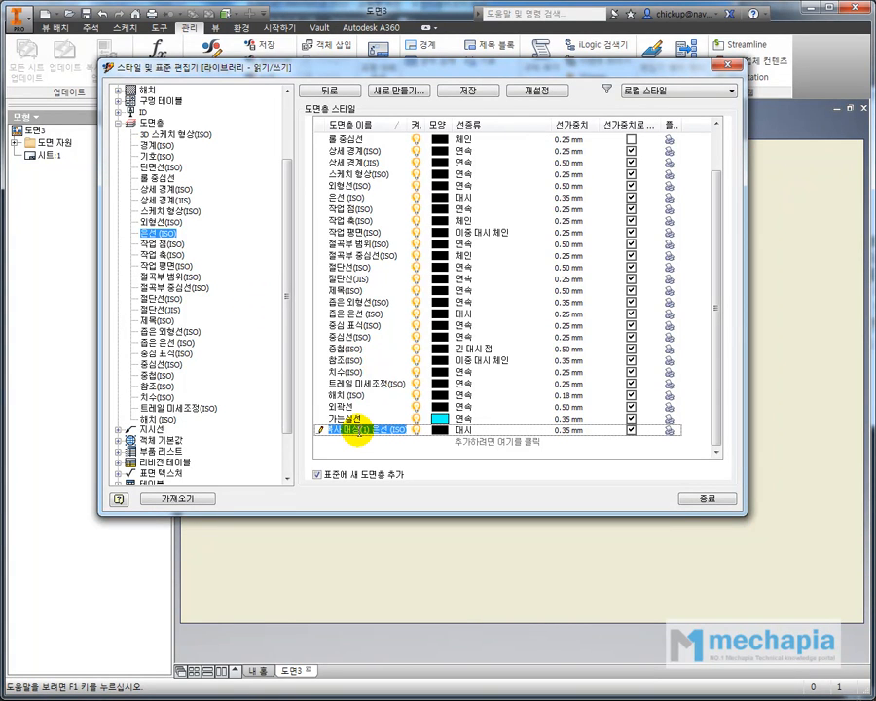
type("숨은선")
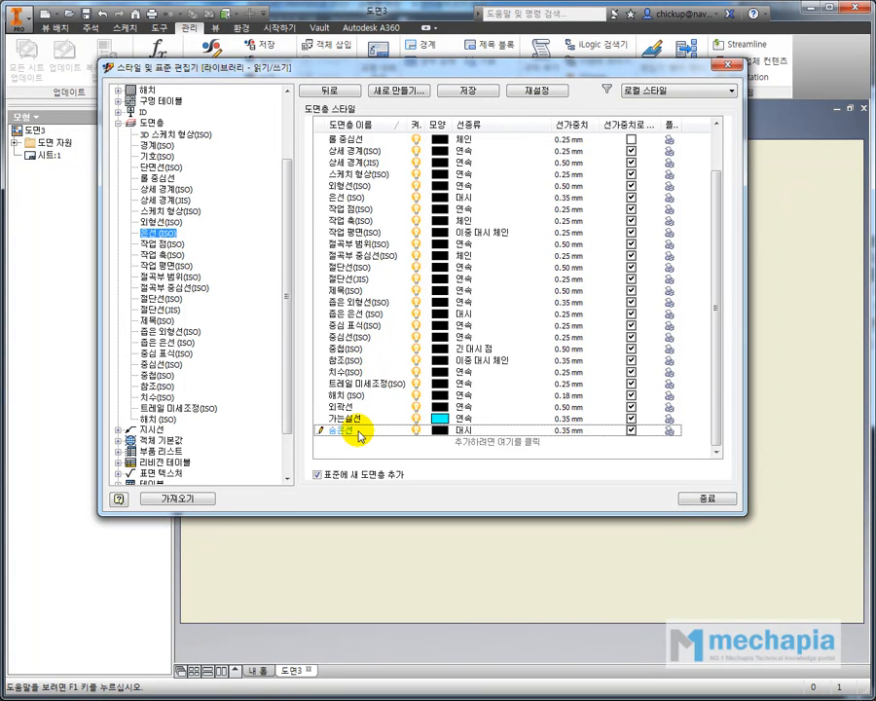
Step: Set the colour of the 숨은선 layer to yellow from the basic colours
left_click(440, 431)
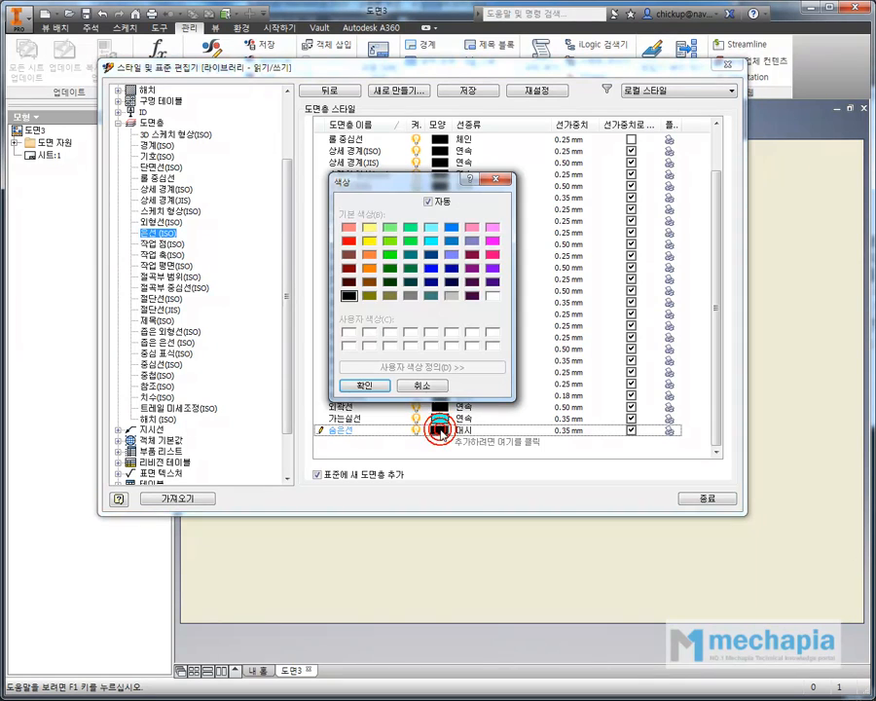
left_click(369, 241)
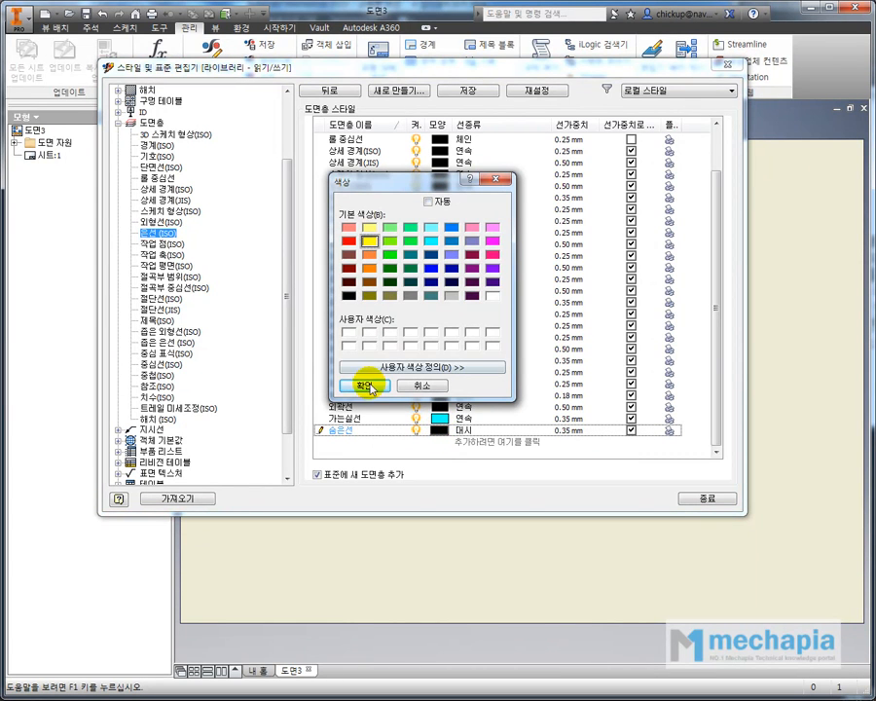
left_click(364, 386)
Step: Check the next layer in the memo and create a new layer style based on 중심선(ISO), named 중심선
left_click(845, 385)
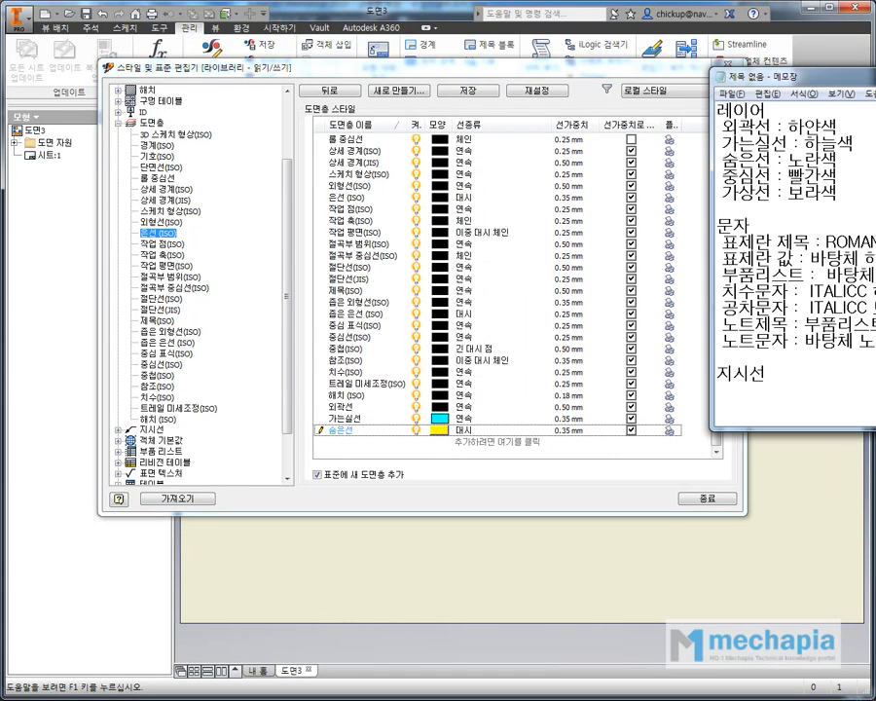
left_click(739, 172)
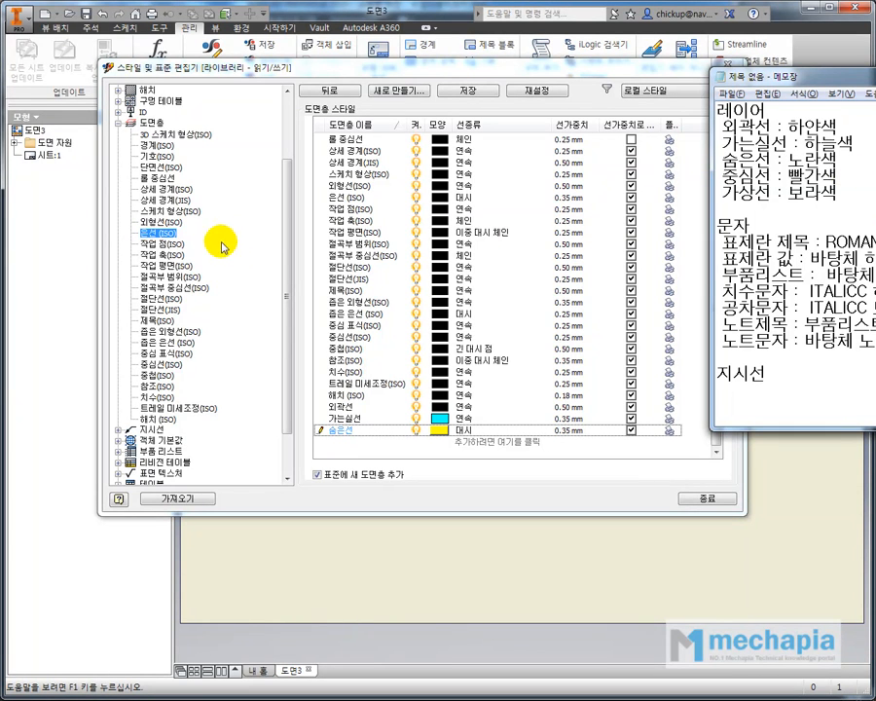
left_click(289, 265)
left_click_drag(286, 259, 286, 263)
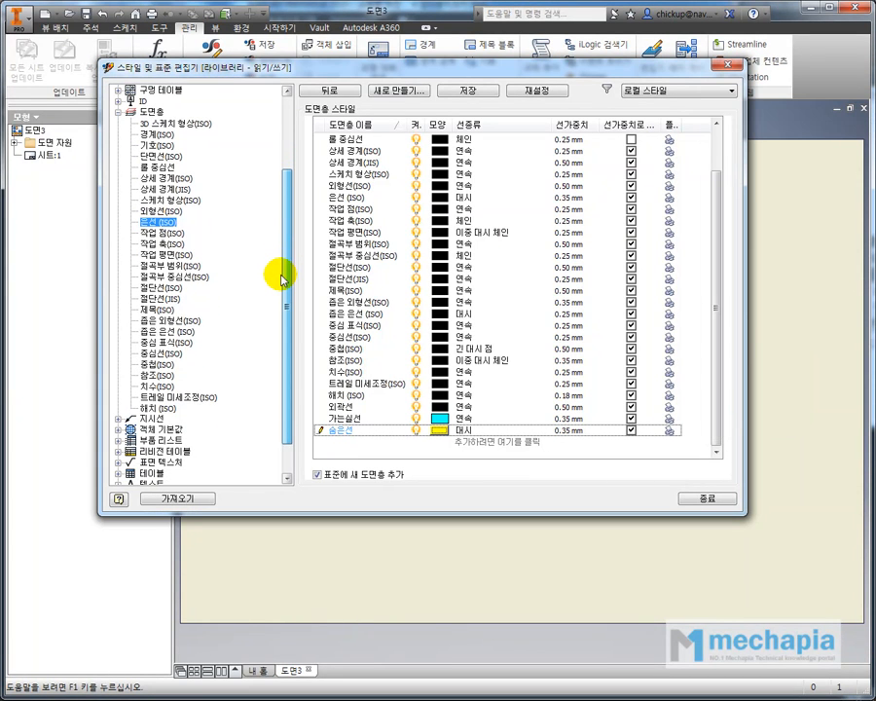
left_click(159, 353)
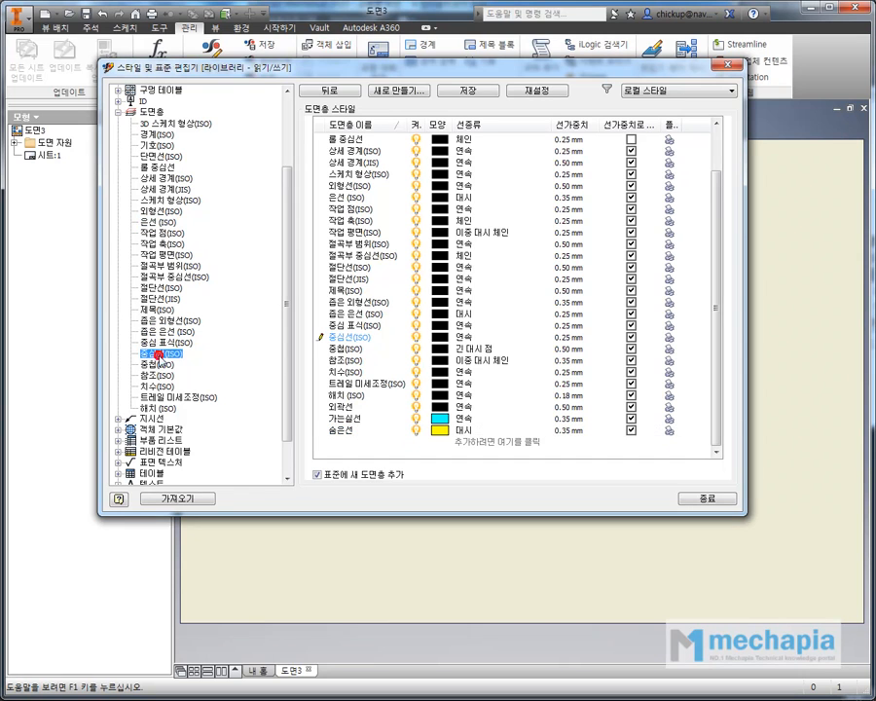
right_click(161, 358)
left_click(181, 360)
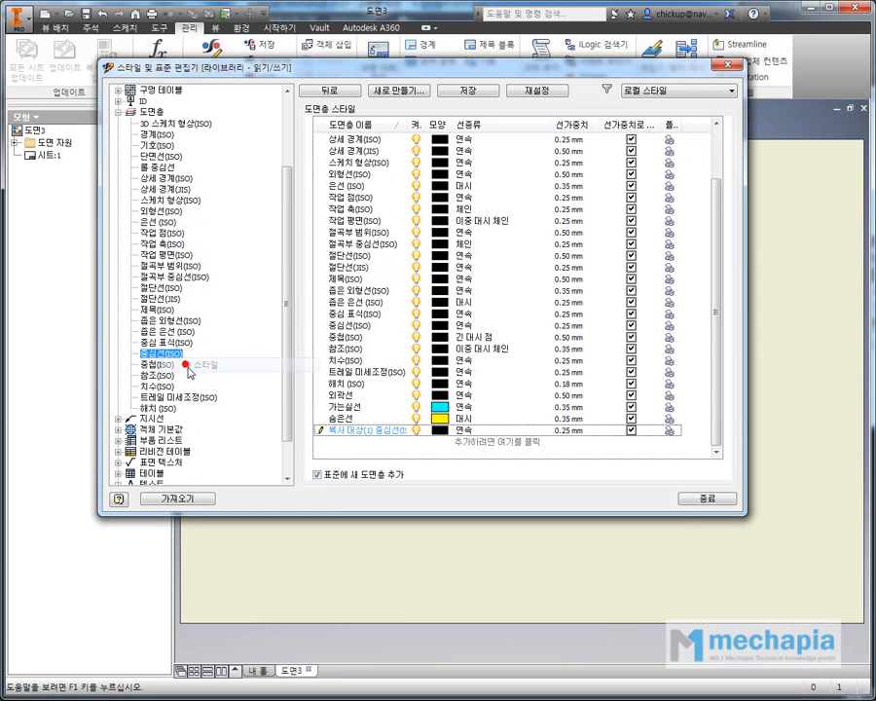
type("중심")
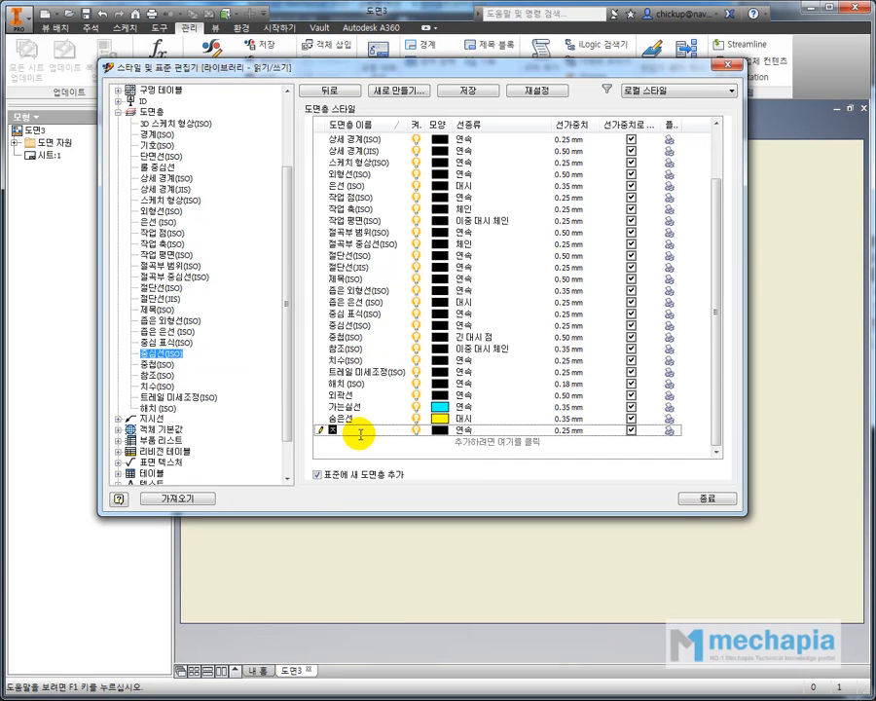
type("선")
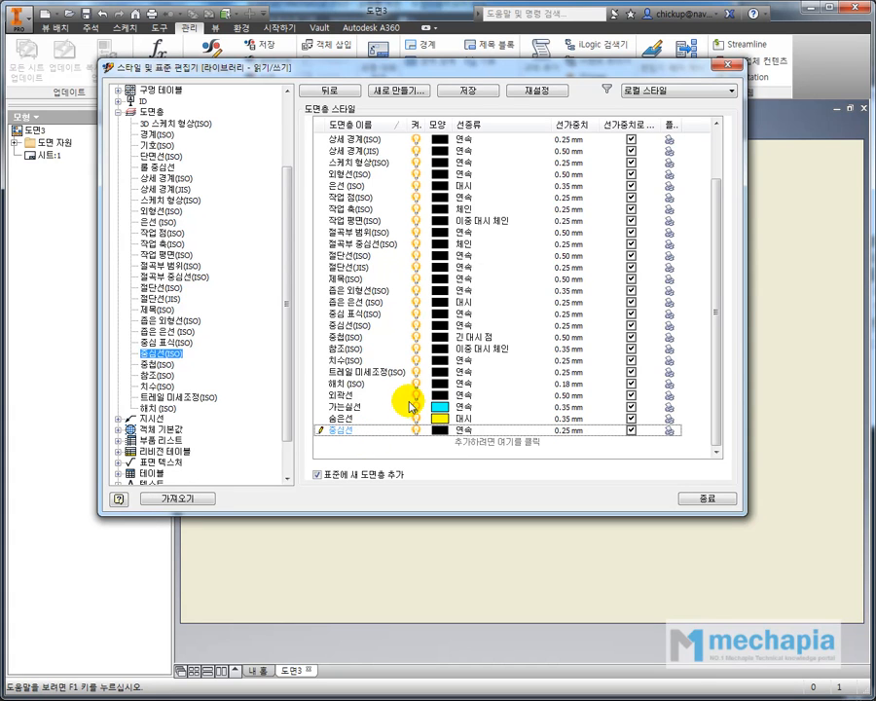
Step: Set the colour of the 중심선 layer to red from the basic colours
left_click(440, 430)
left_click(349, 239)
left_click(365, 385)
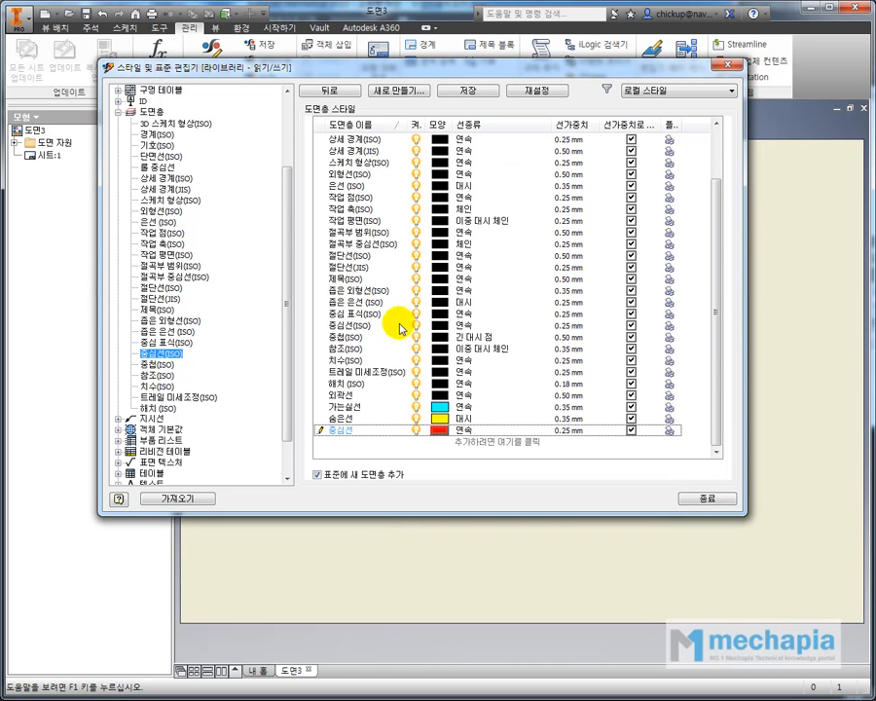
Step: Check the last layer in the memo and add a new layer copied from 중심선, named 가상선
key("alt+Tab")
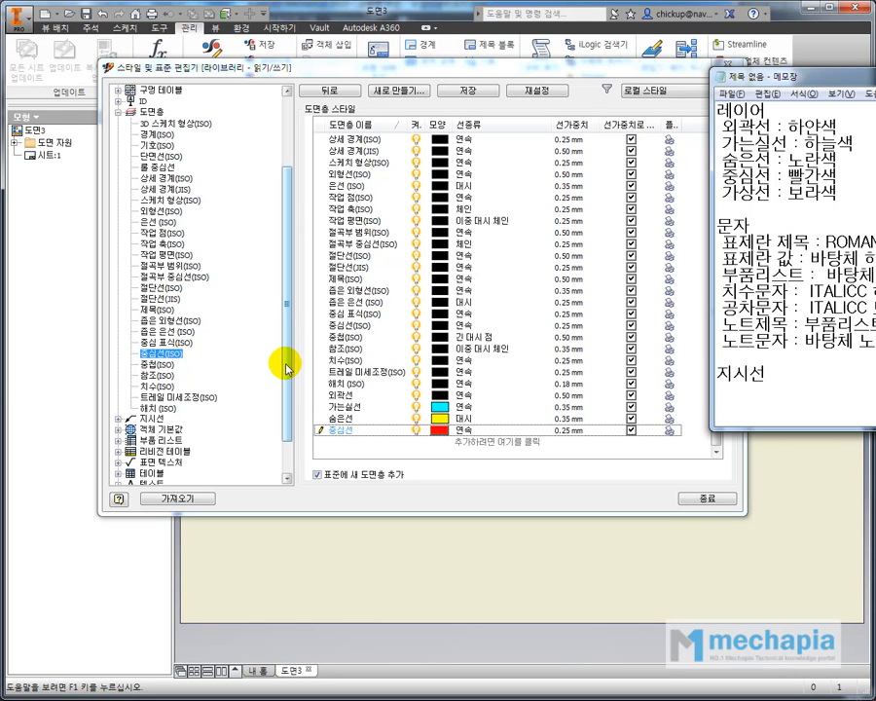
left_click_drag(287, 368, 282, 335)
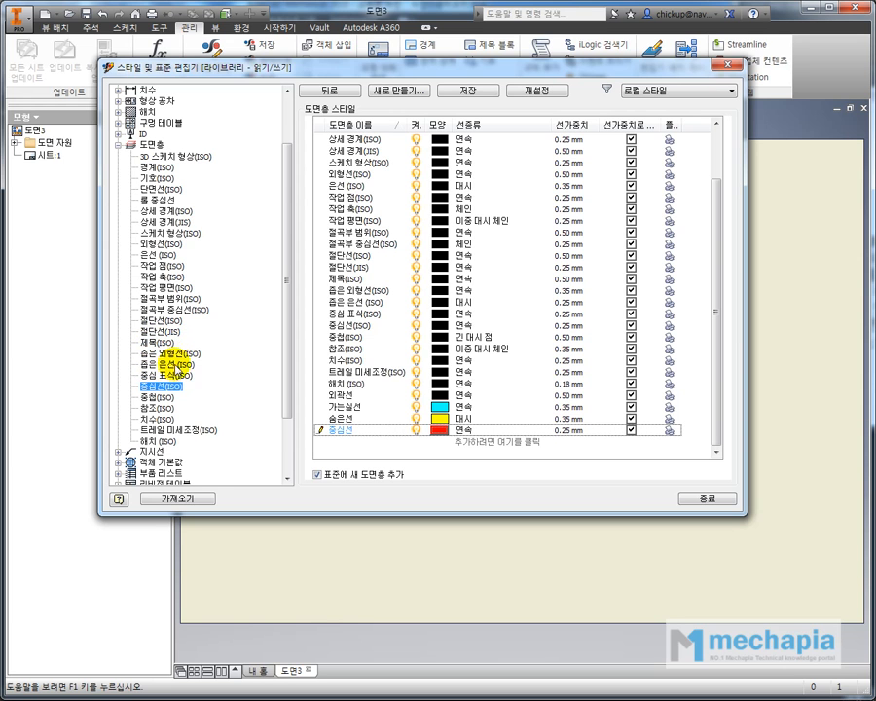
key("alt+Tab")
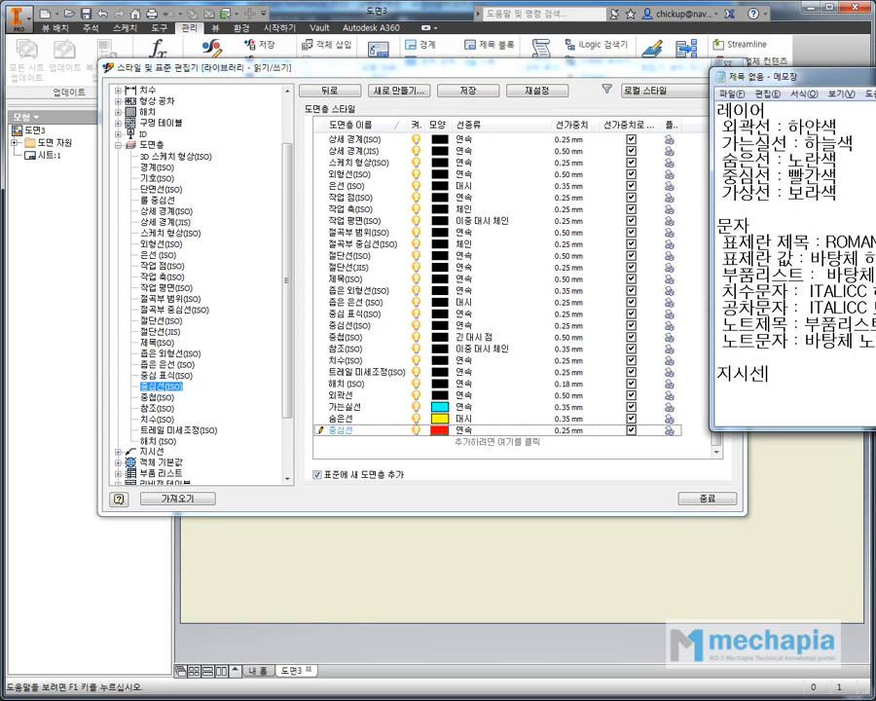
left_click_drag(855, 192, 702, 192)
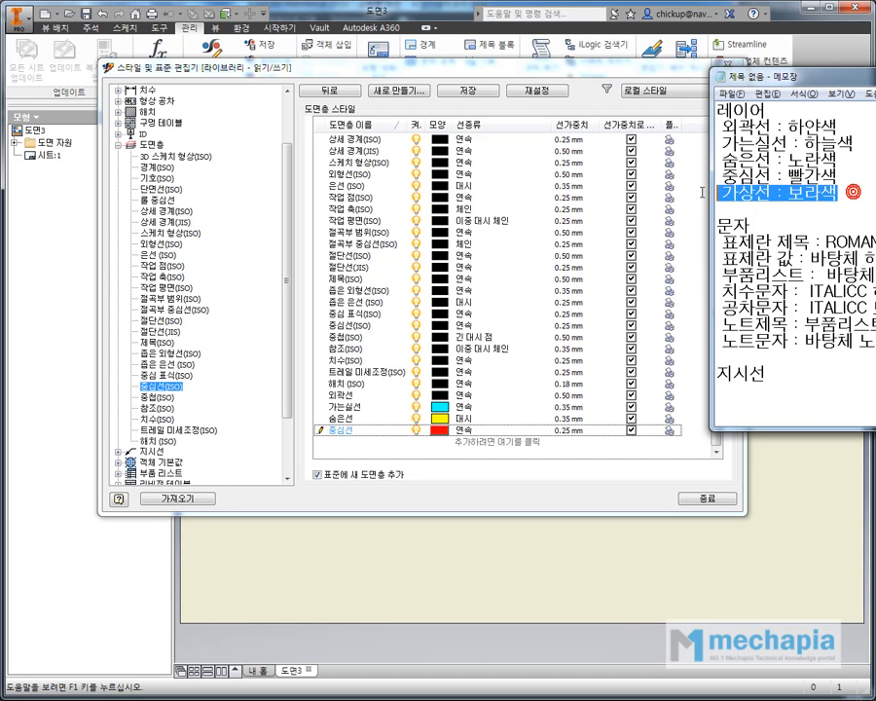
left_click(438, 90)
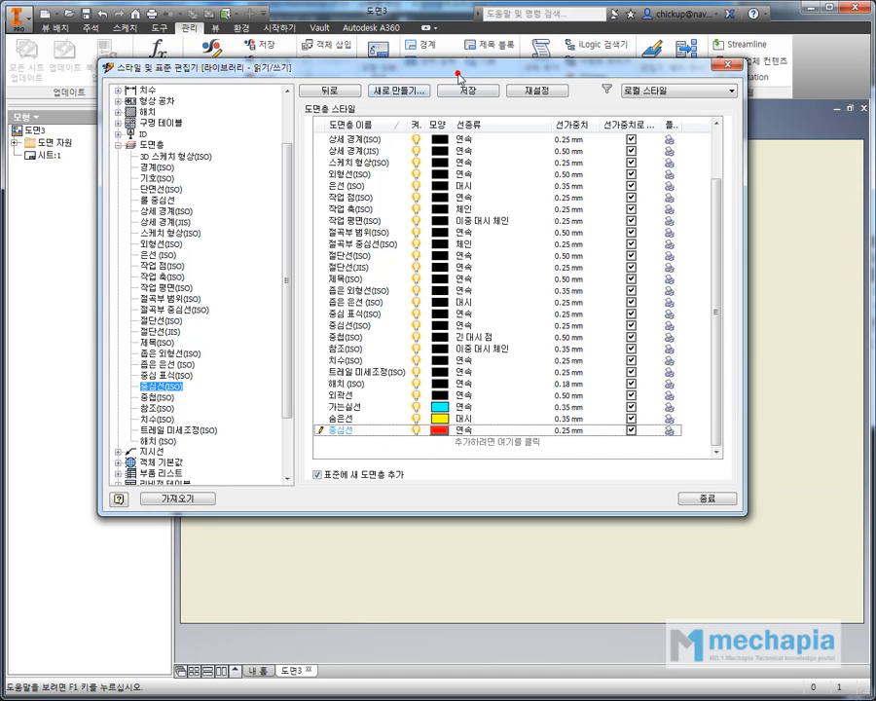
left_click(506, 445)
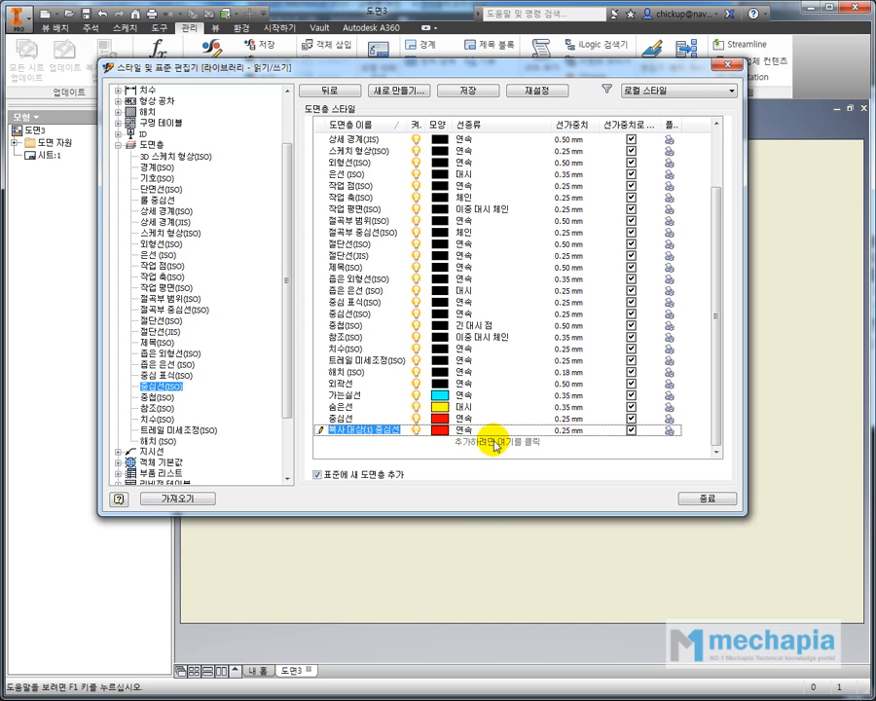
type("가상선")
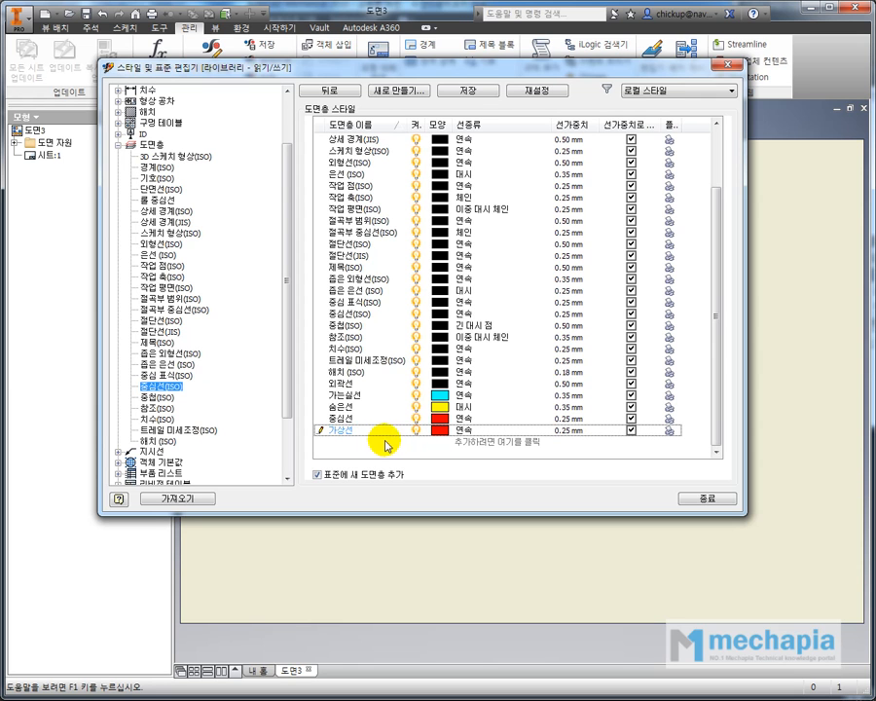
Step: Set the colour of the 가상선 layer to magenta from the basic colours
left_click(440, 429)
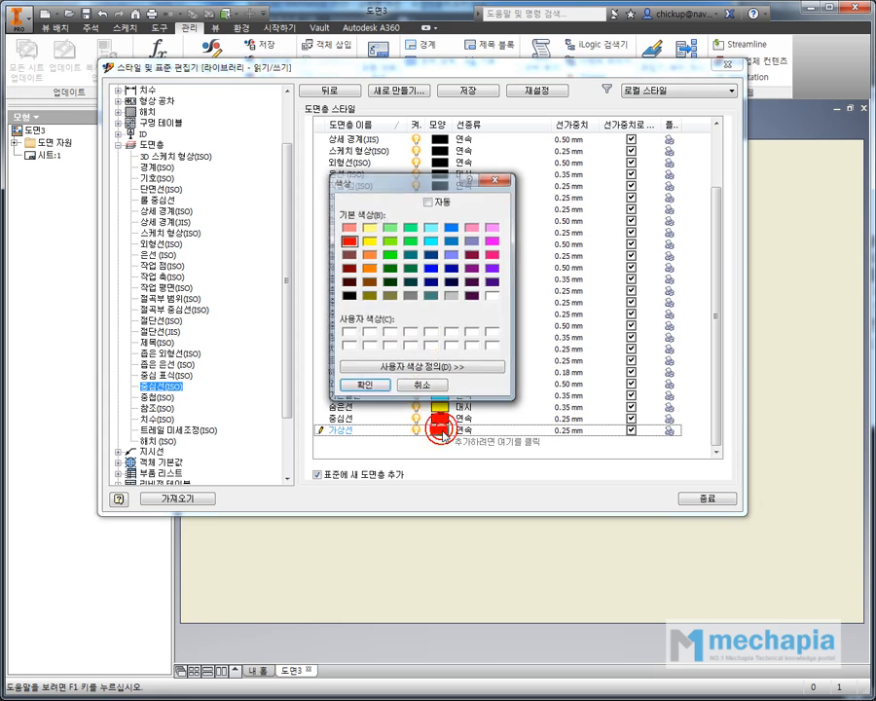
left_click(494, 238)
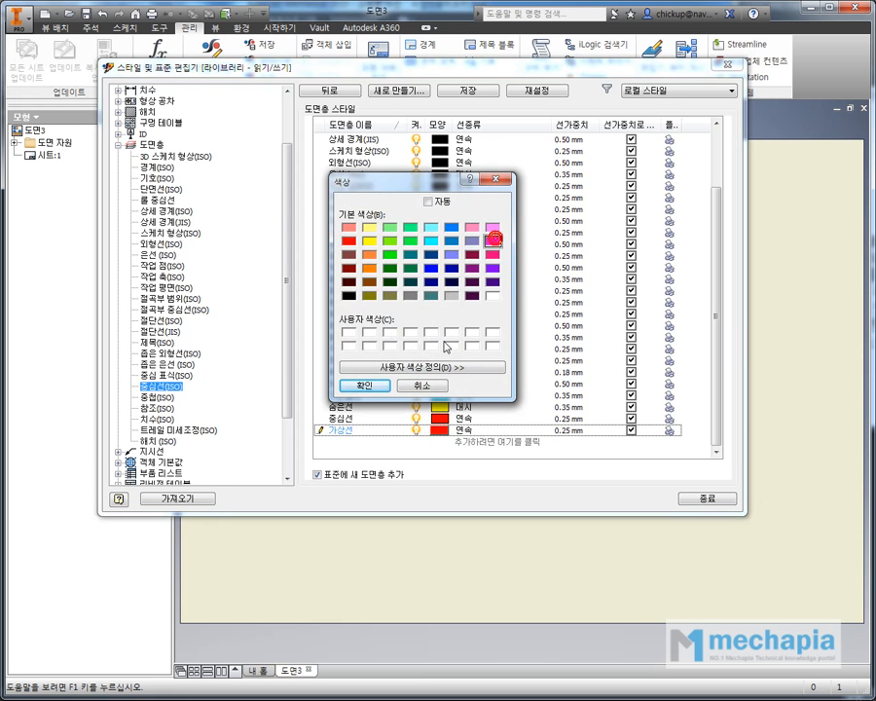
left_click(364, 386)
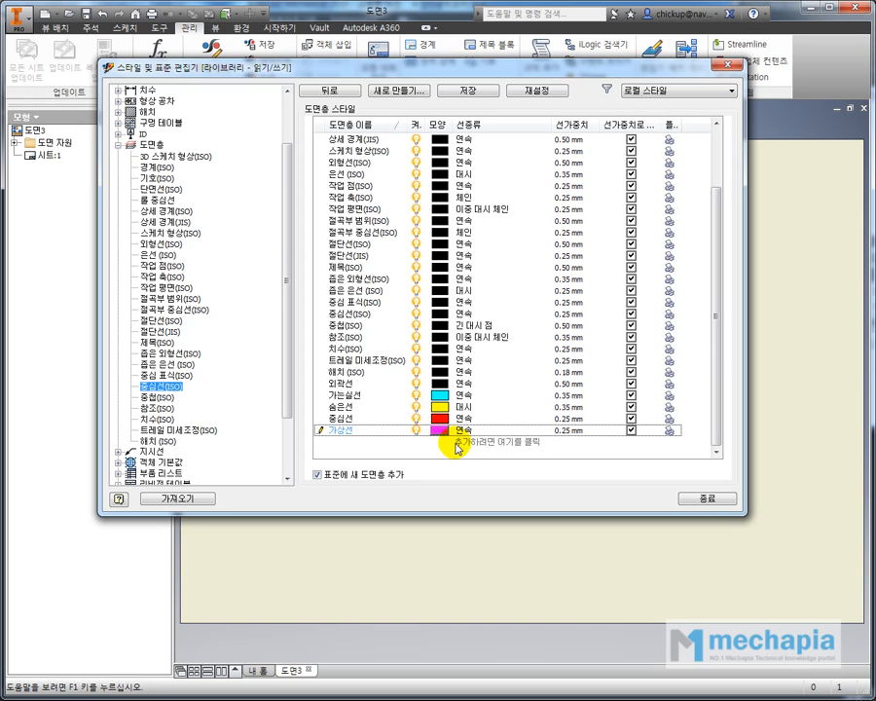
Step: Review the new layers' line types and change the line type of the 중심선 layer to 체인
left_click(346, 395)
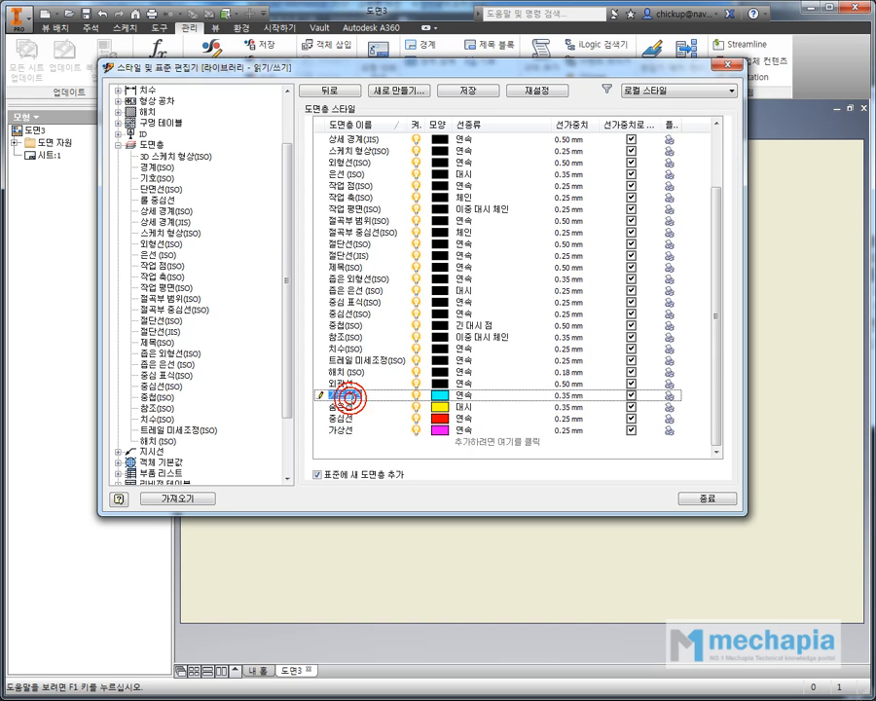
left_click(467, 407)
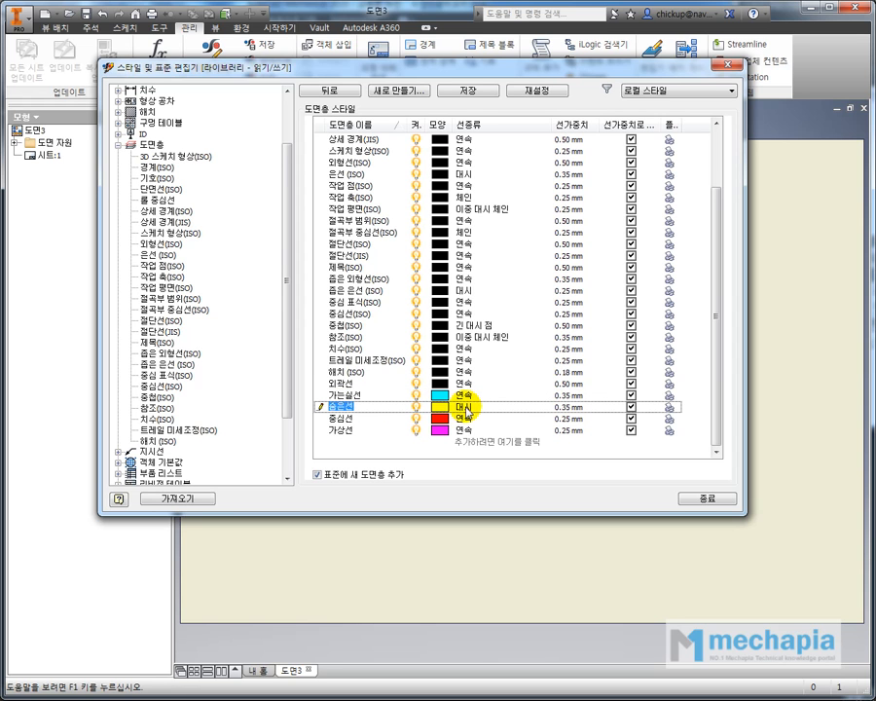
left_click(335, 416)
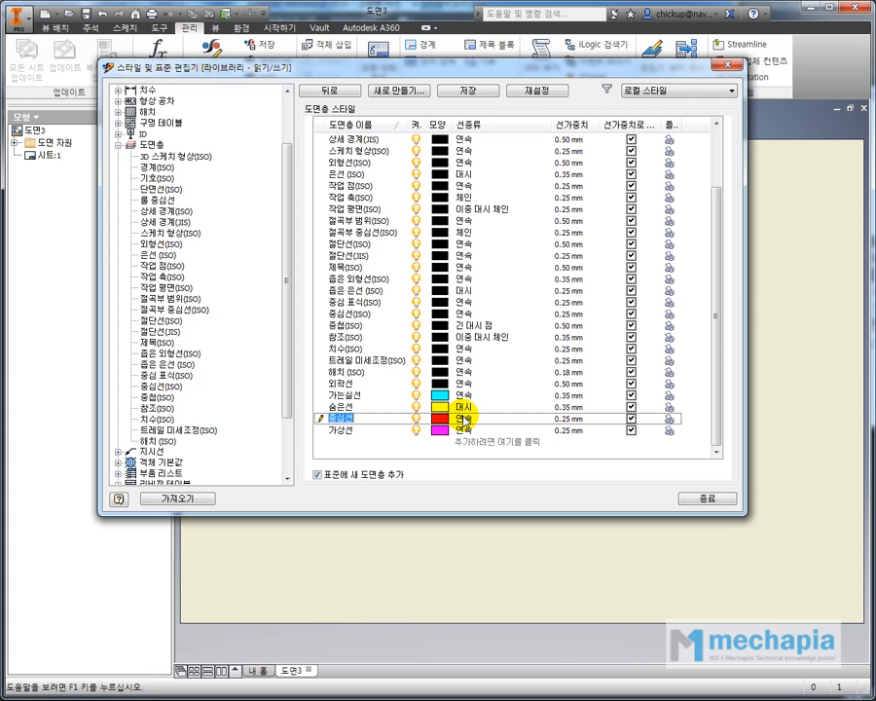
left_click(469, 420)
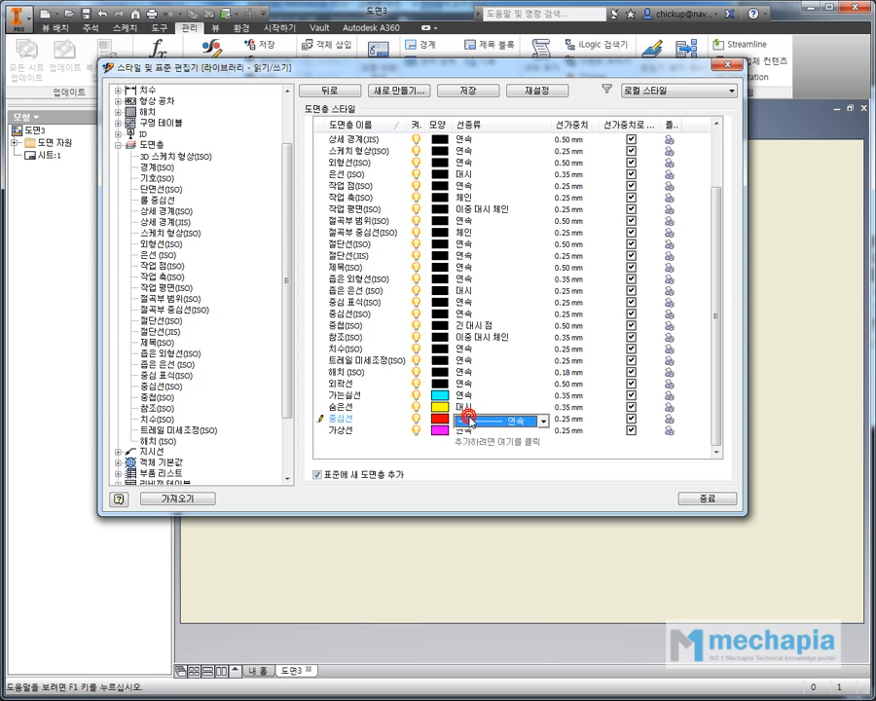
left_click(544, 422)
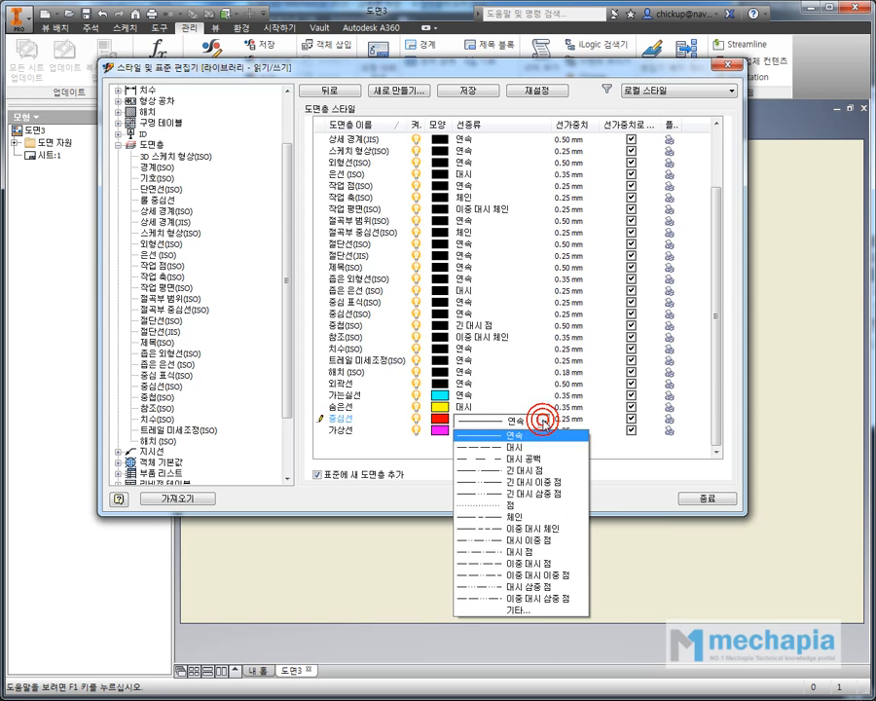
left_click(513, 519)
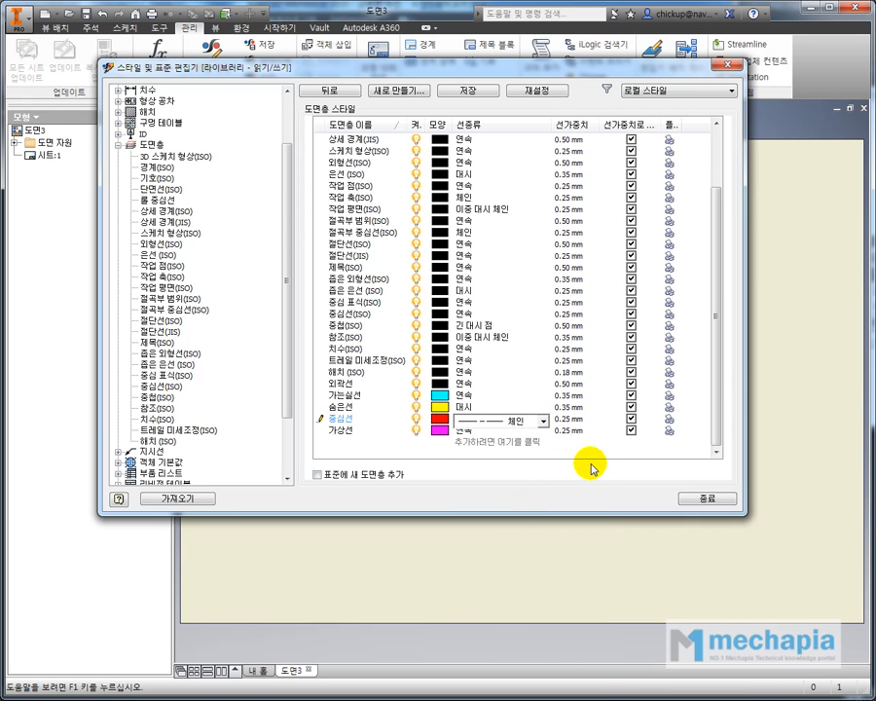
left_click(344, 418)
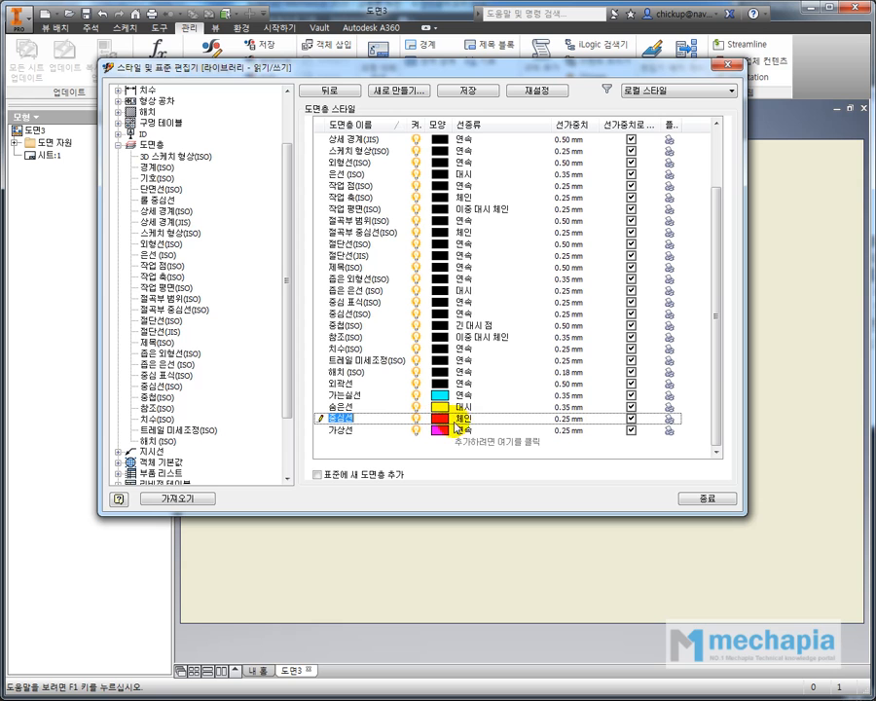
Step: Set the line weight of both the 중심선 and 가상선 layers to 0.18 mm
left_click(563, 421)
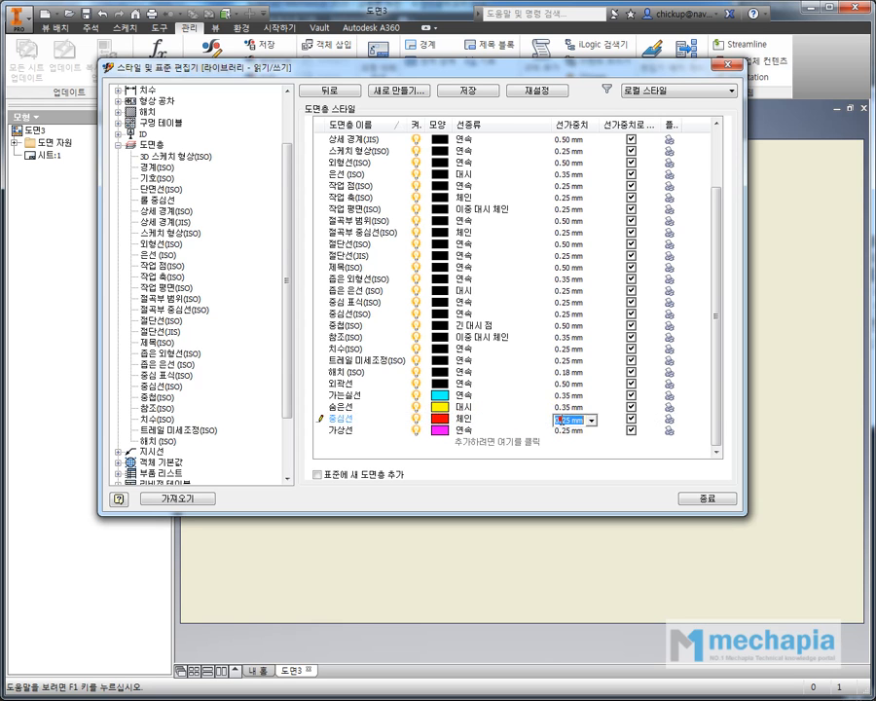
left_click(590, 420)
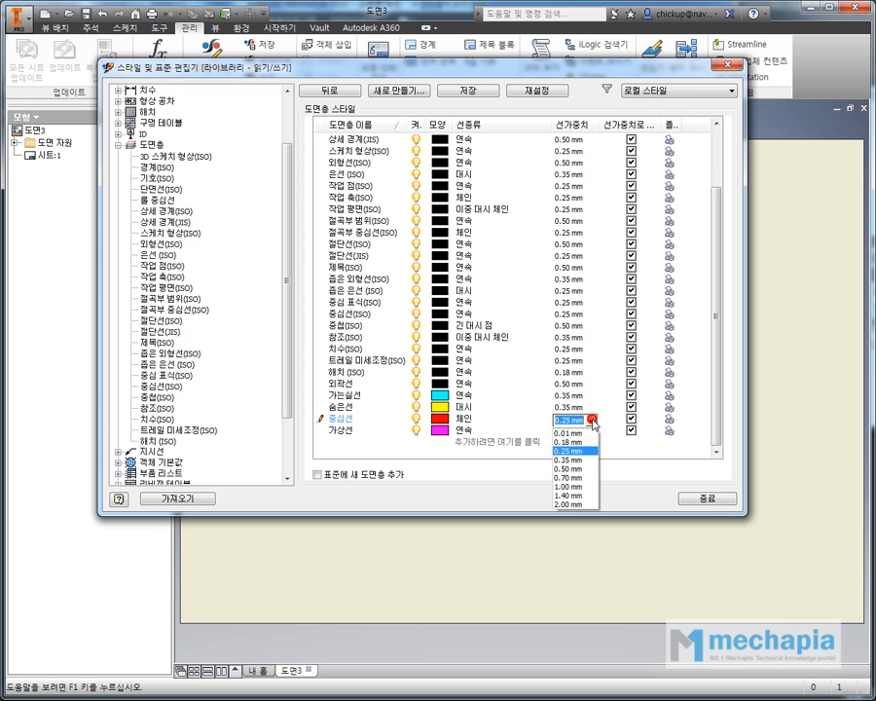
left_click(579, 443)
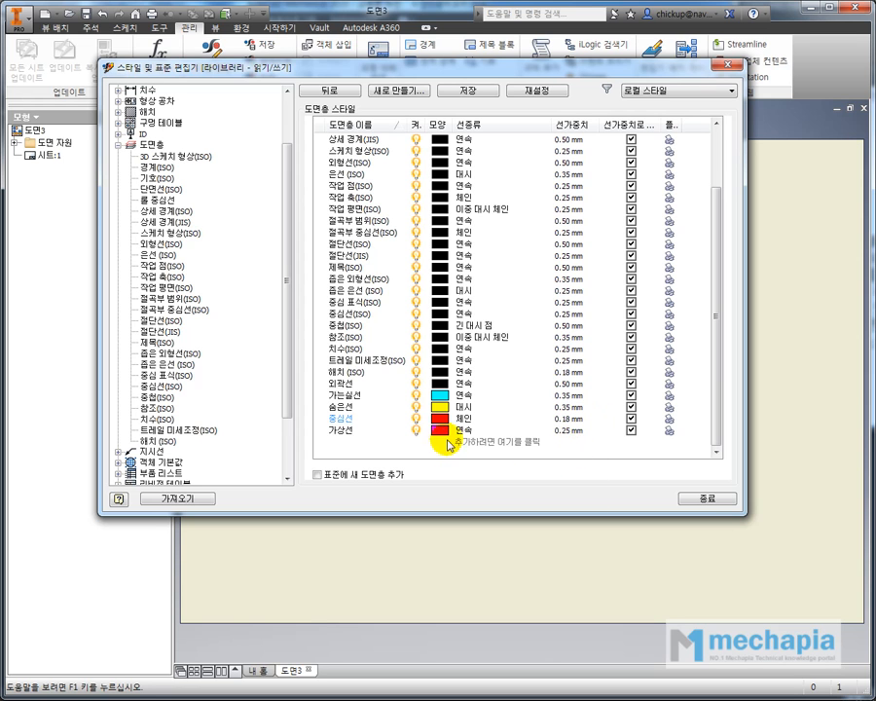
left_click(567, 430)
left_click(589, 432)
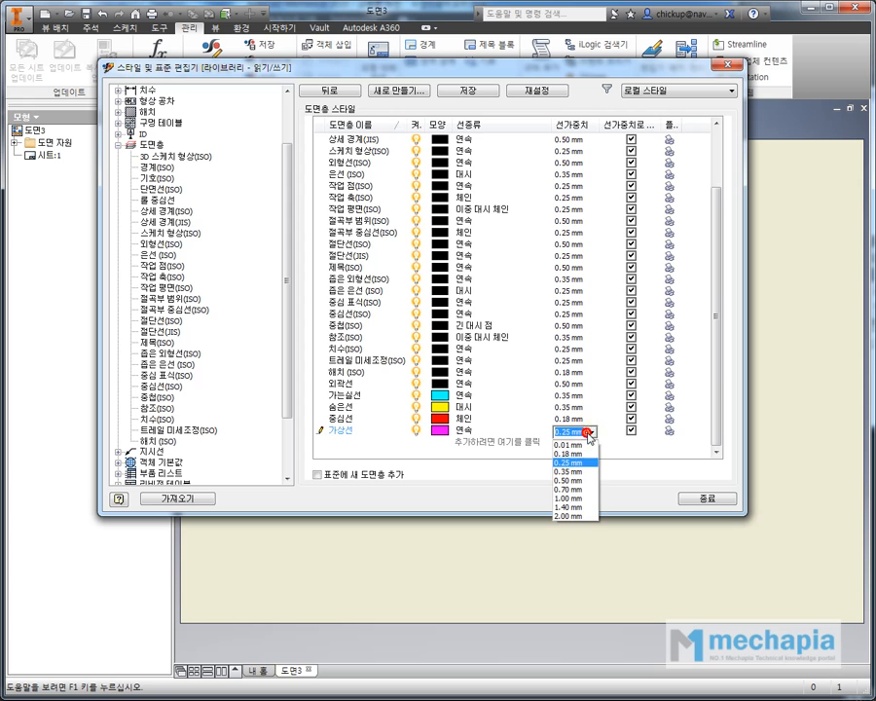
left_click(569, 454)
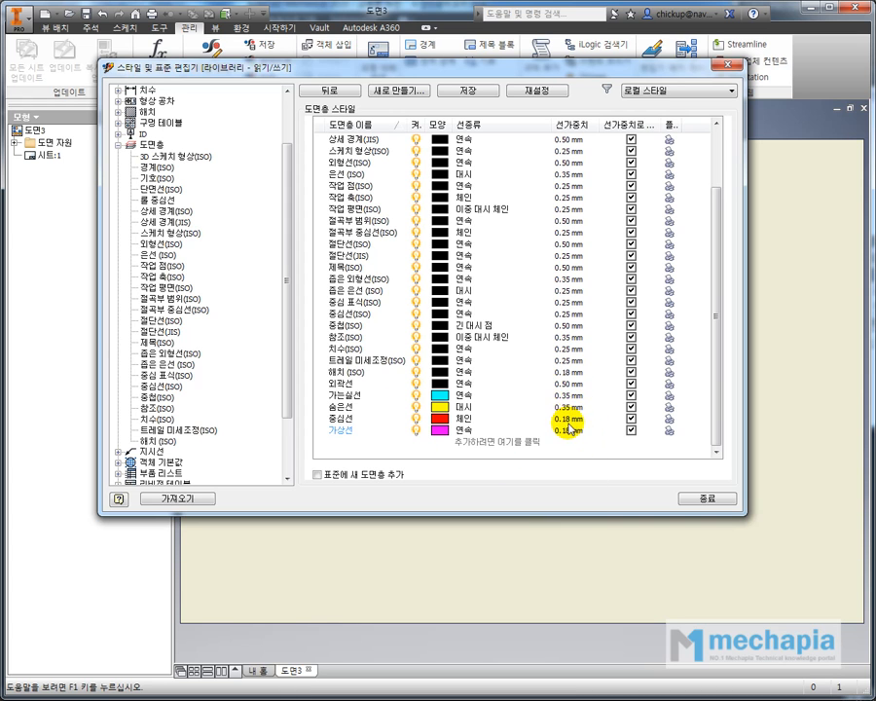
Step: Set the line weight of both the 숨은선 and 가는실선 layers to 0.25 mm
left_click(572, 403)
left_click(590, 409)
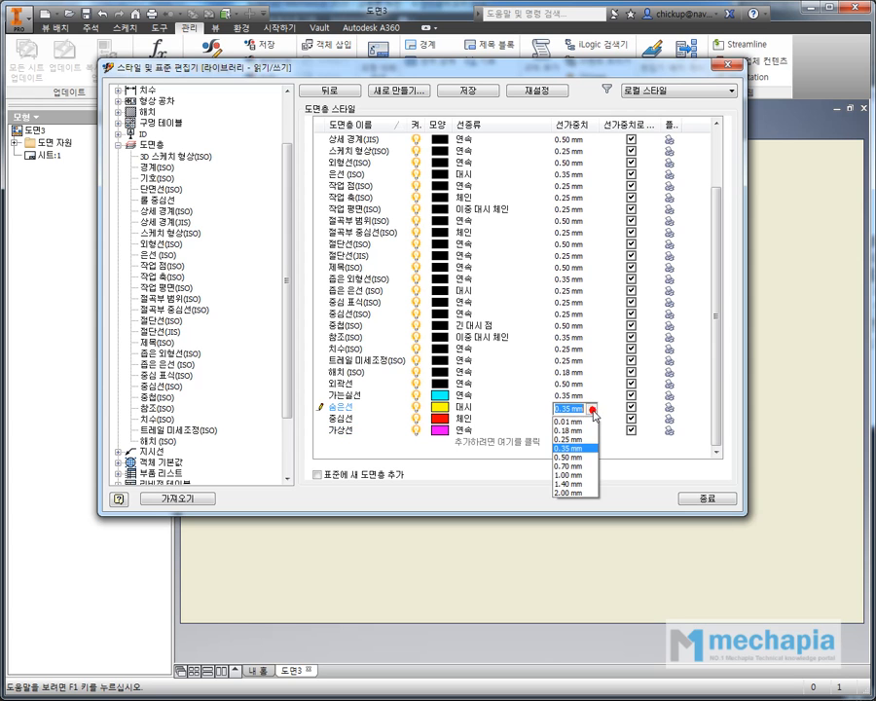
left_click(571, 439)
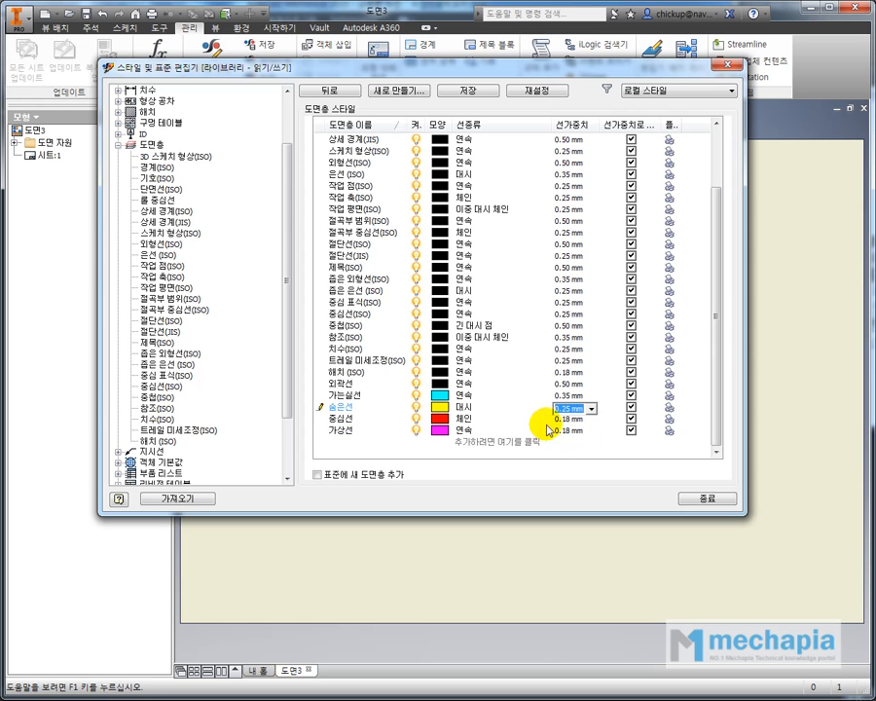
left_click(572, 395)
left_click(589, 396)
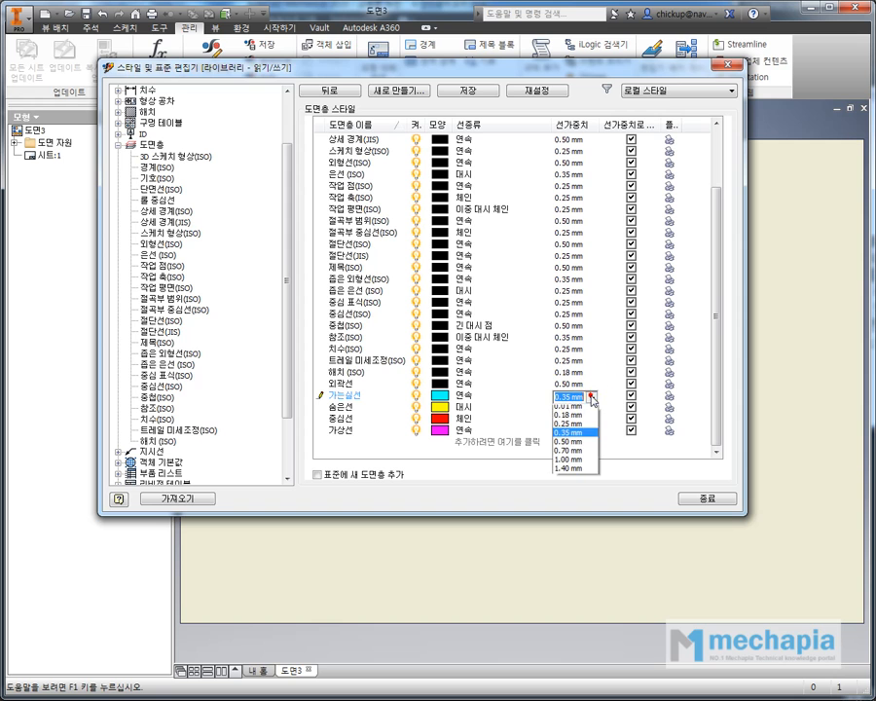
left_click(572, 427)
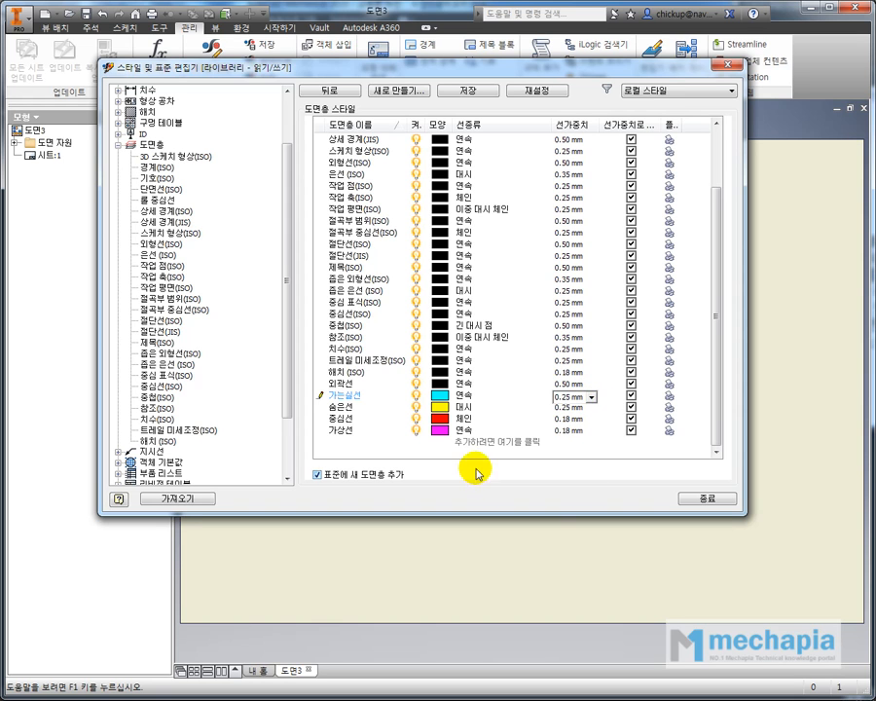
Step: Set the line weight of the 외곽선 layer to 0.35 mm
double_click(362, 384)
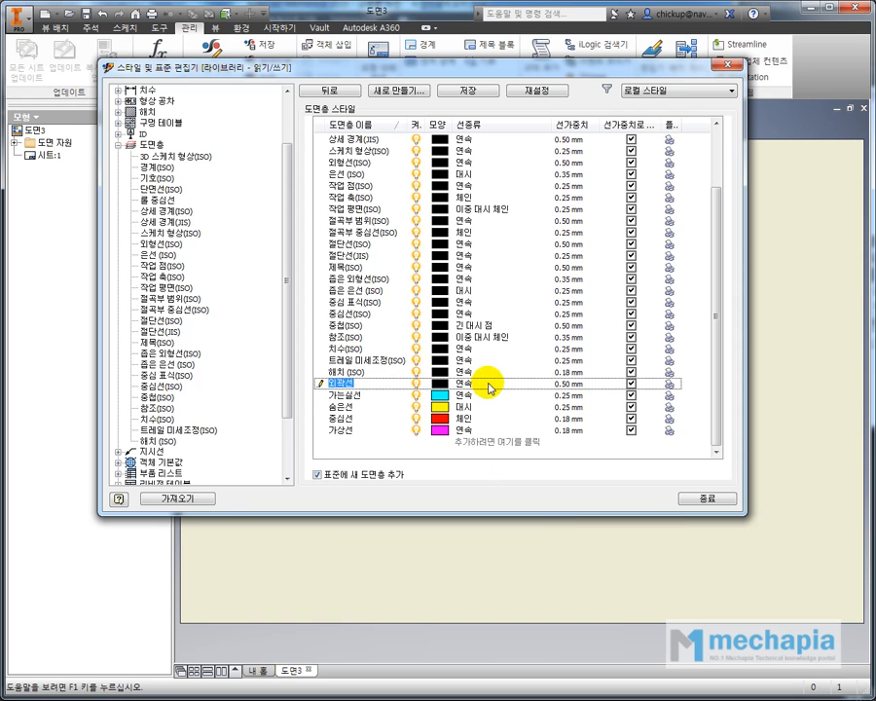
left_click(576, 383)
left_click(589, 386)
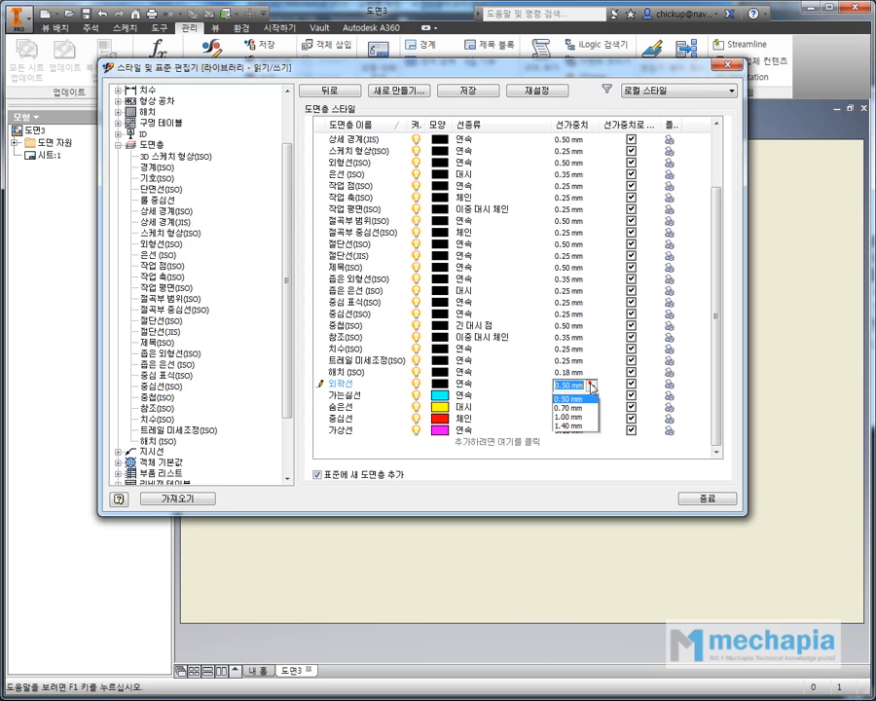
left_click(575, 424)
left_click(518, 473)
left_click(596, 449)
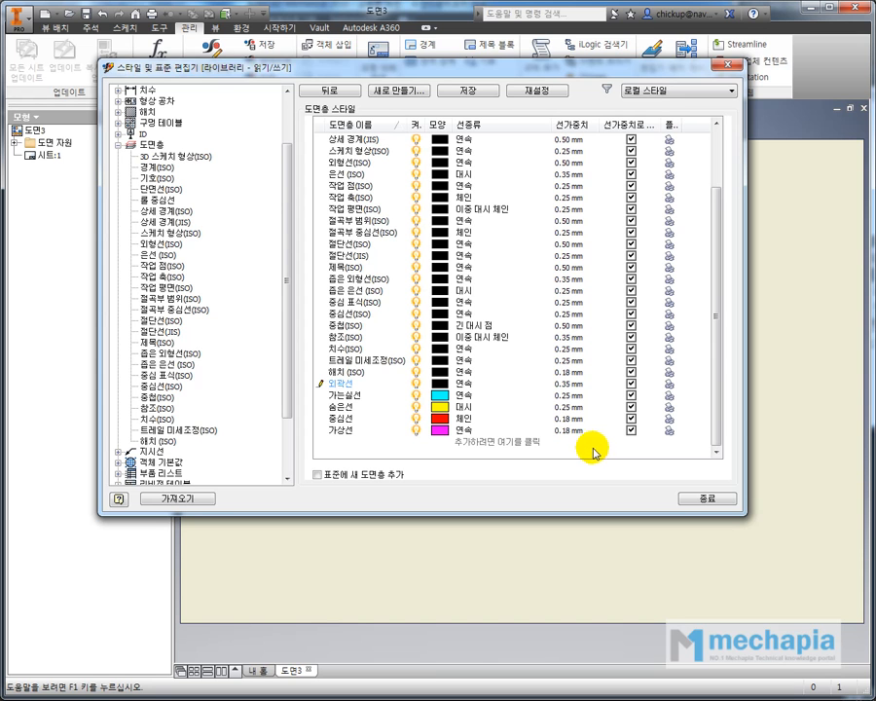
left_click(397, 442)
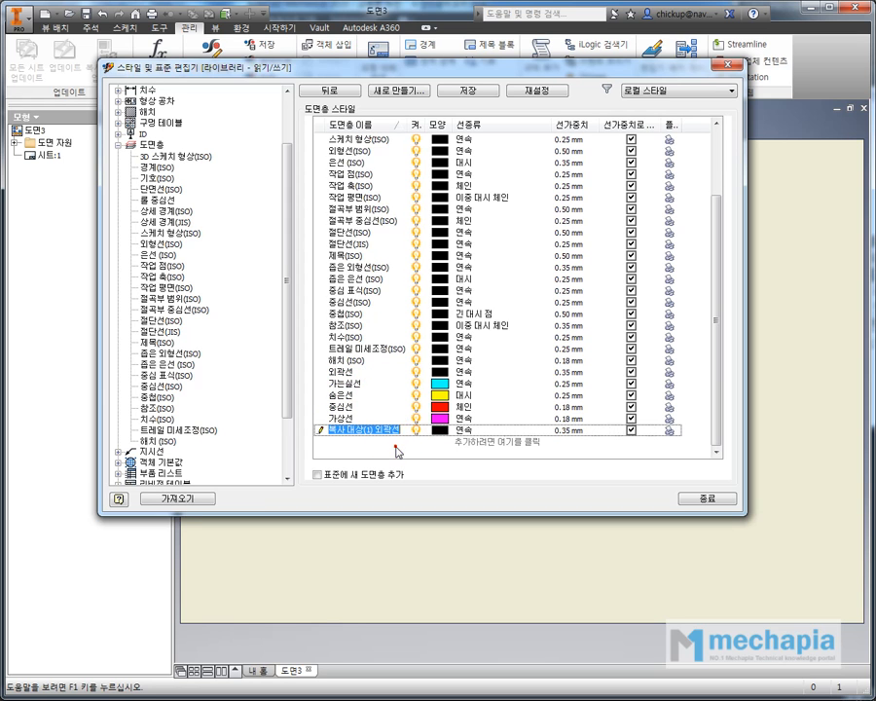
left_click(381, 457)
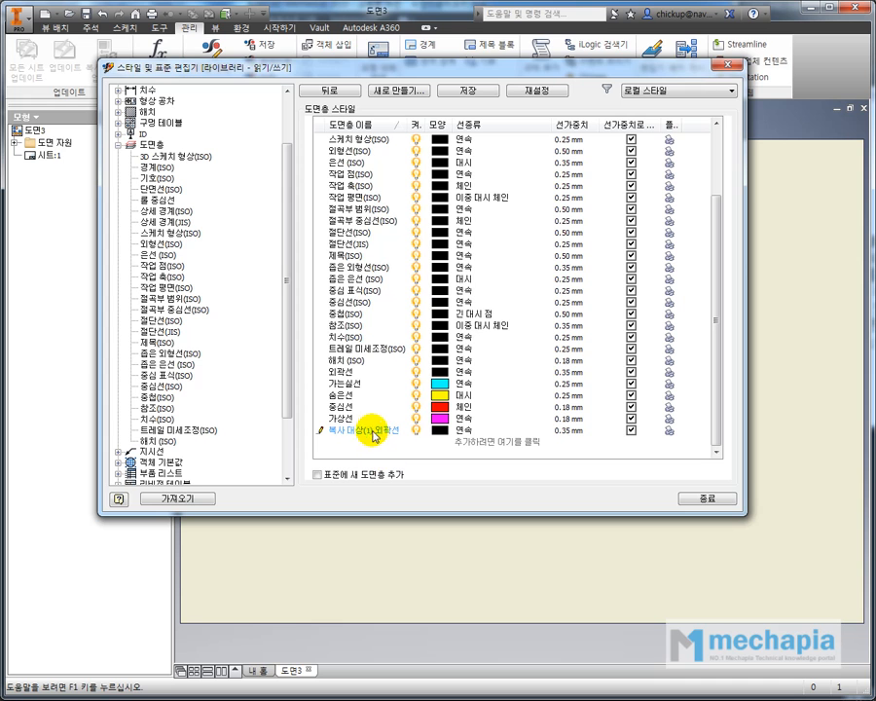
left_click(362, 430)
left_click(382, 324)
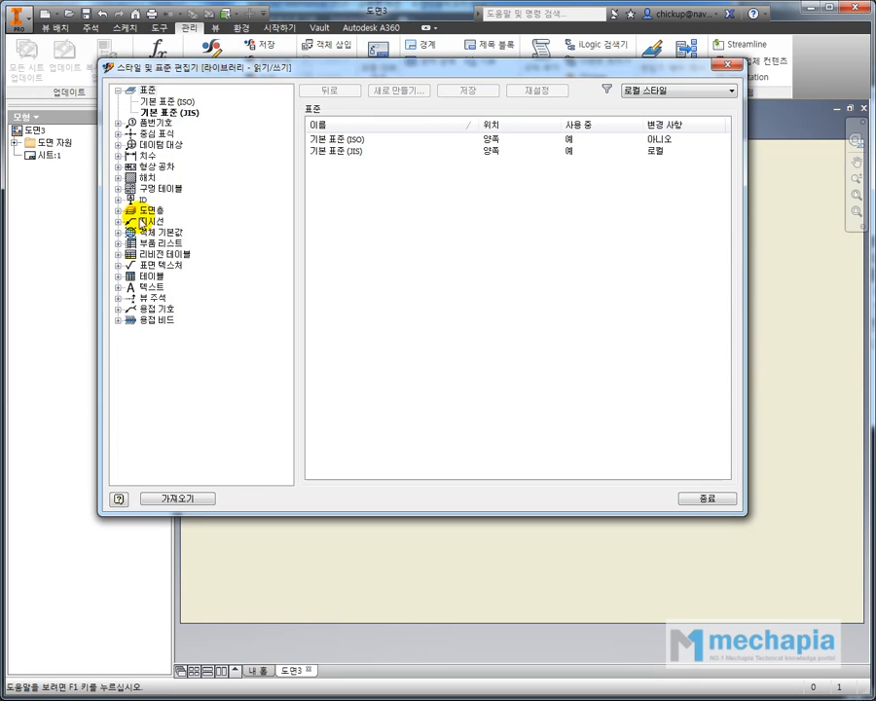
Step: Review the colours, line types and line weights in the layer list, and check the lists of layer and text styles
left_click(119, 324)
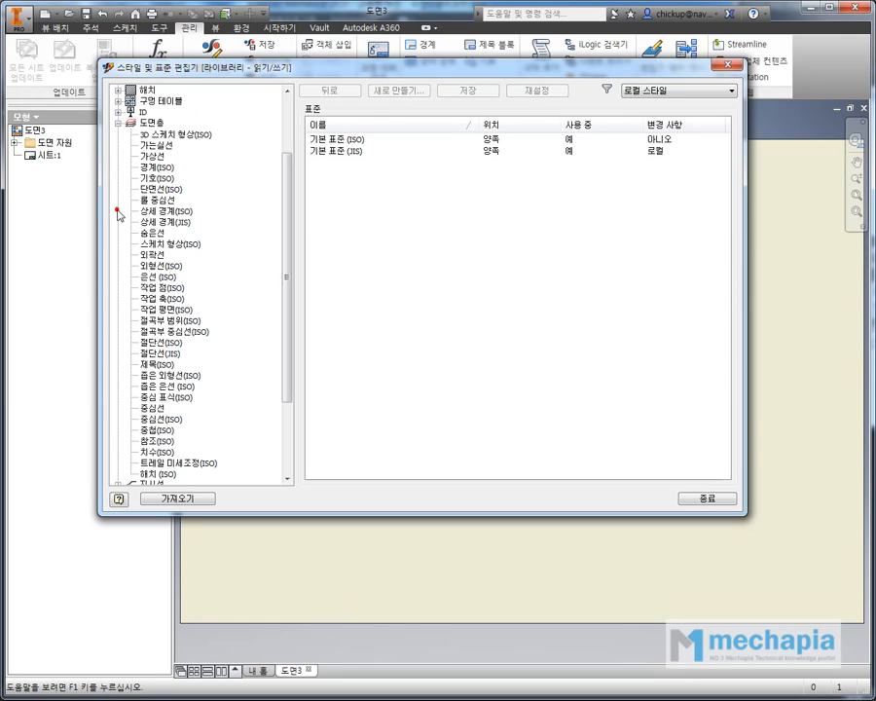
left_click(161, 134)
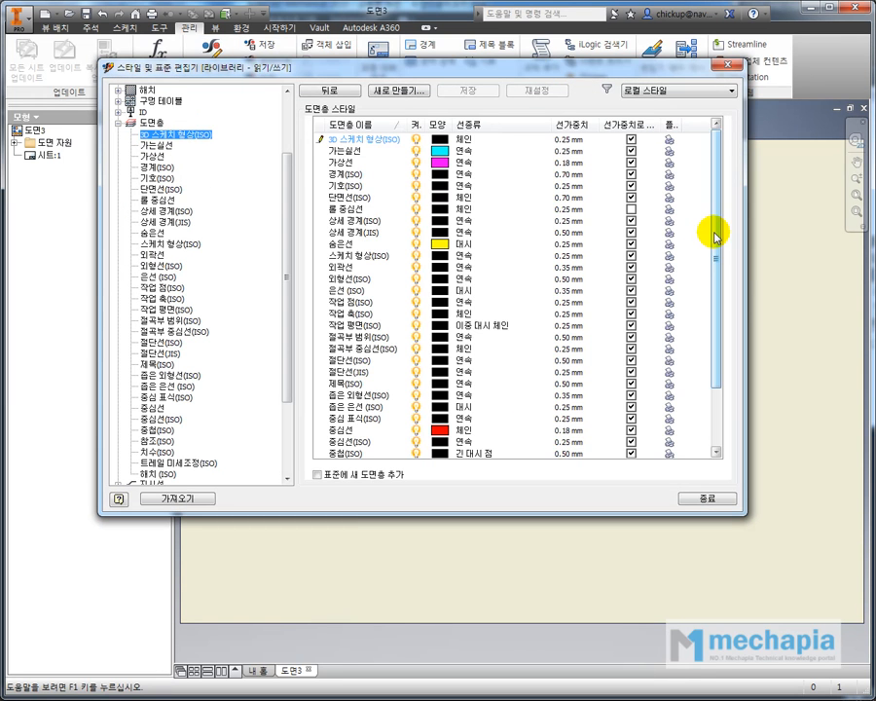
left_click_drag(716, 237, 707, 362)
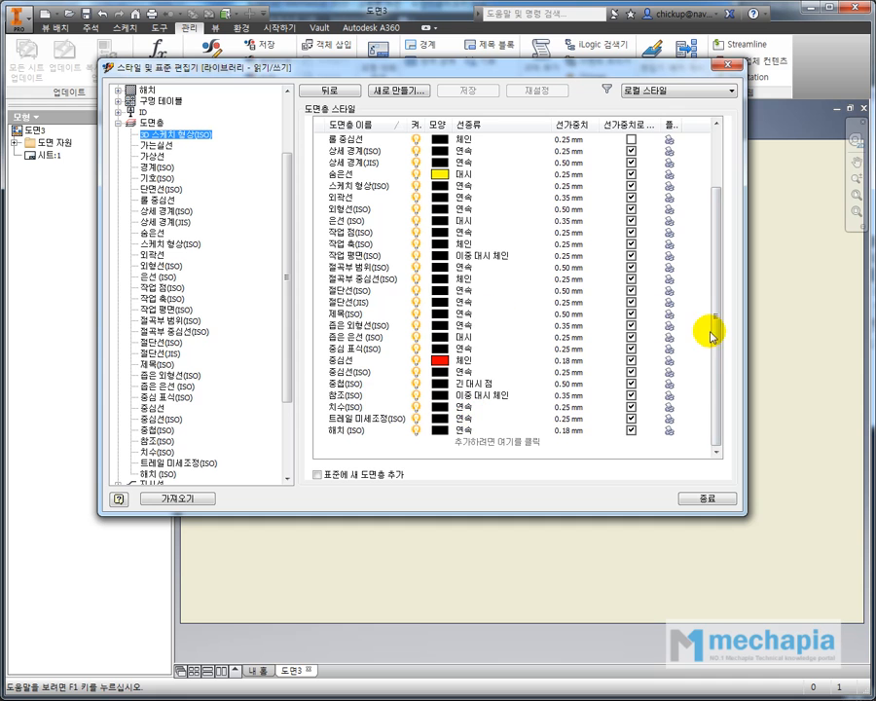
left_click_drag(717, 346, 712, 271)
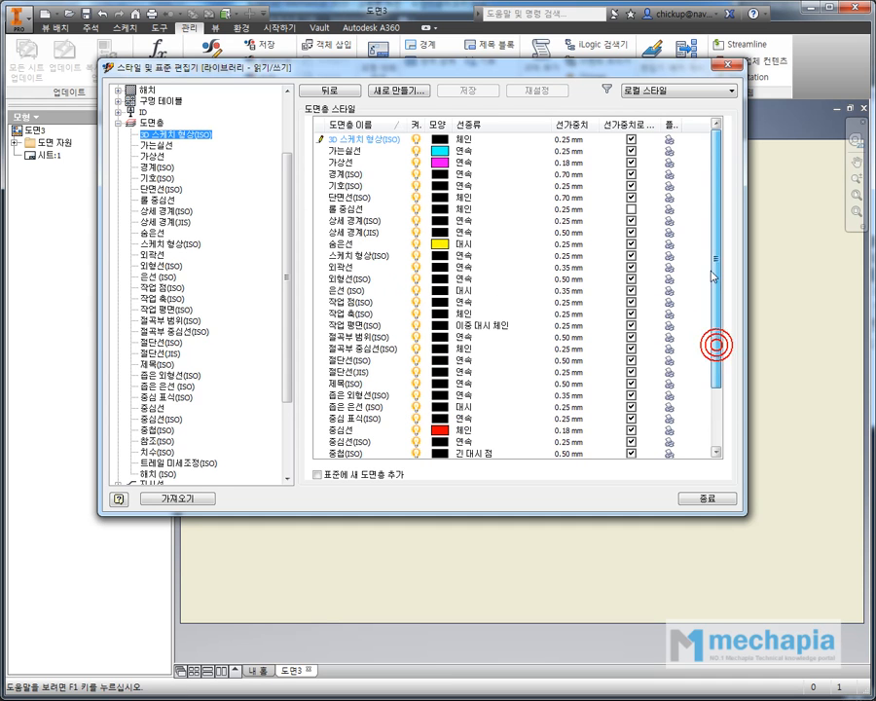
left_click_drag(287, 334, 270, 269)
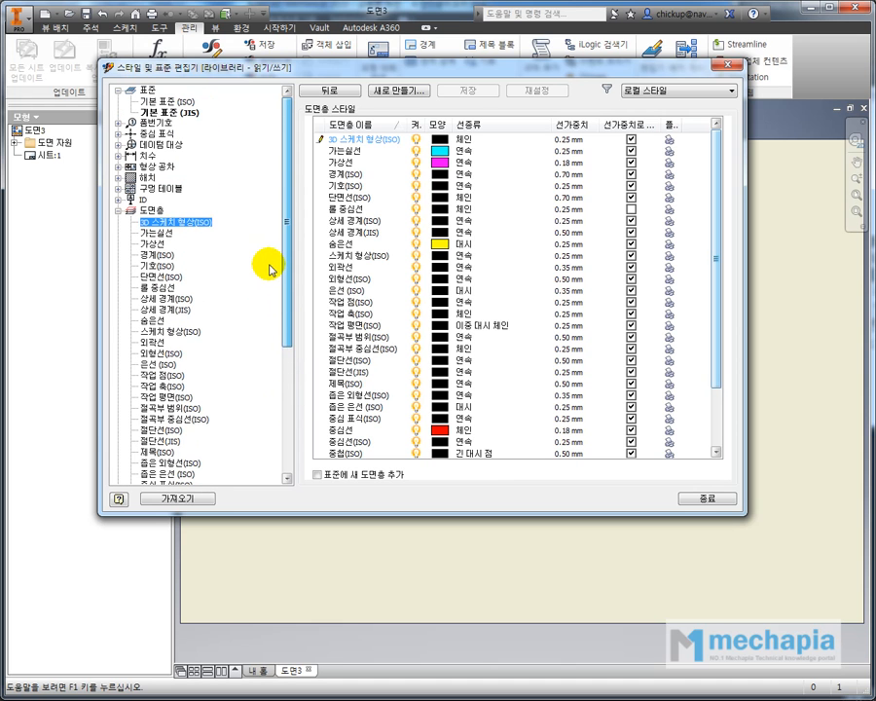
left_click_drag(720, 190, 721, 275)
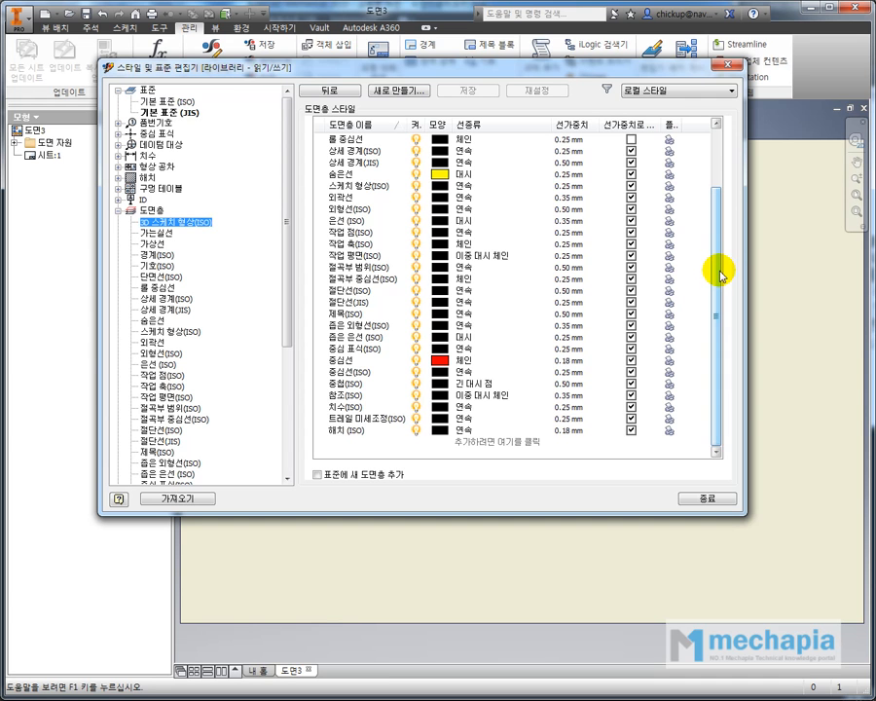
left_click_drag(719, 273, 698, 235)
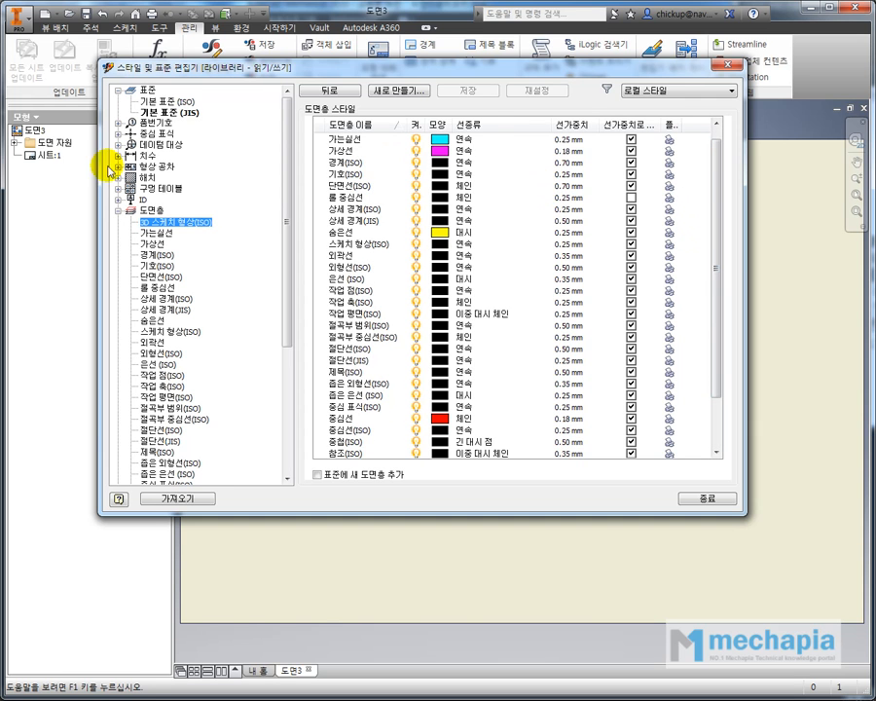
left_click(118, 210)
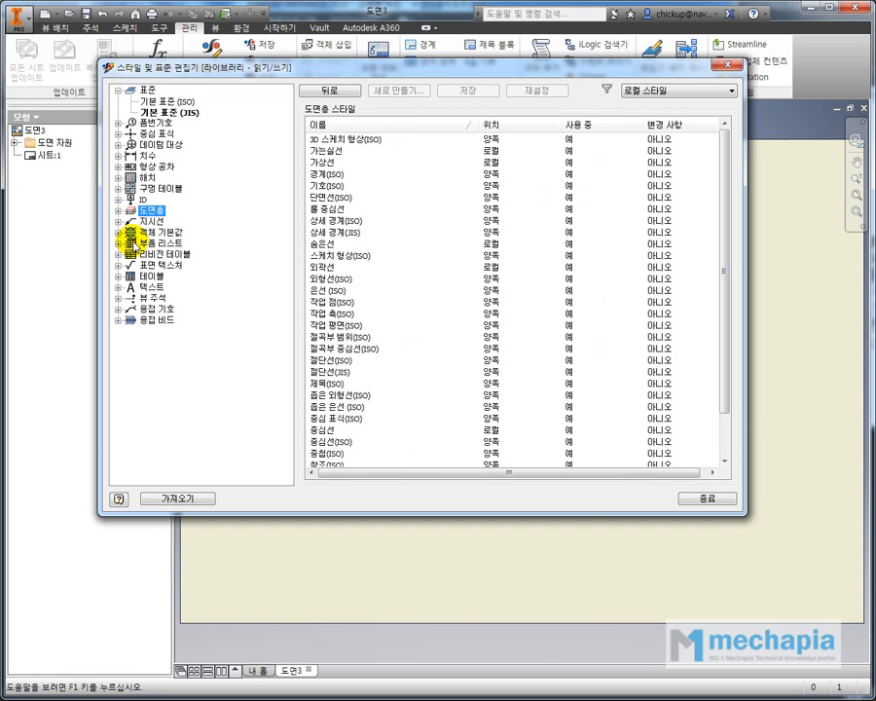
left_click(151, 288)
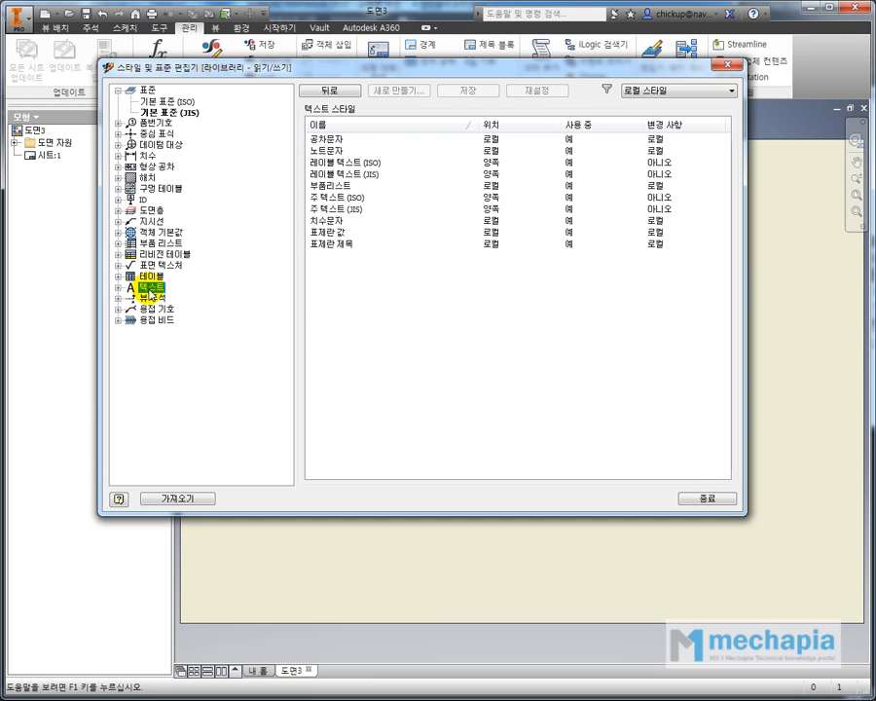
left_click(146, 210)
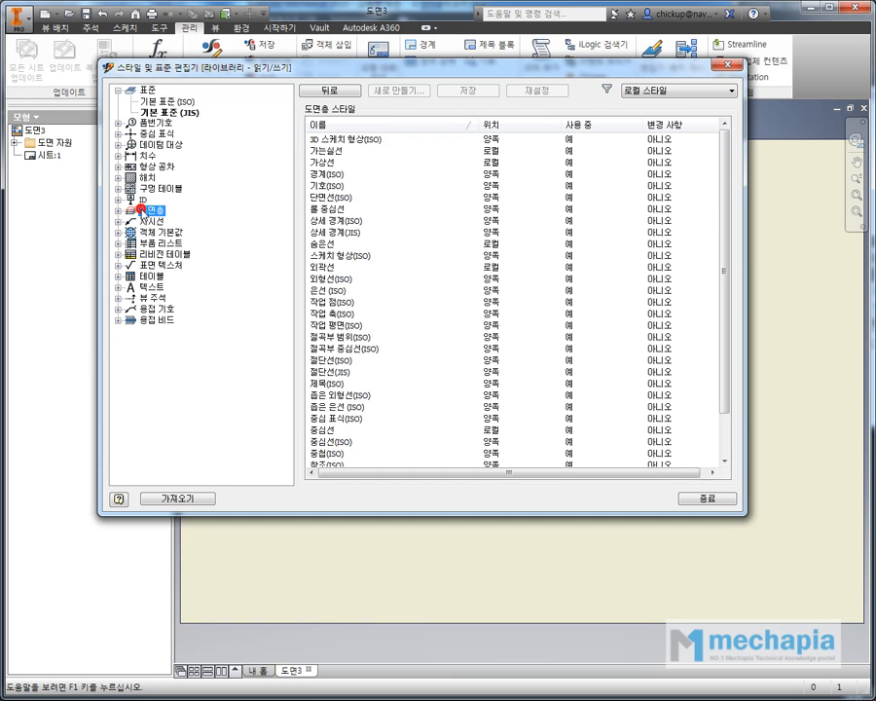
left_click(146, 287)
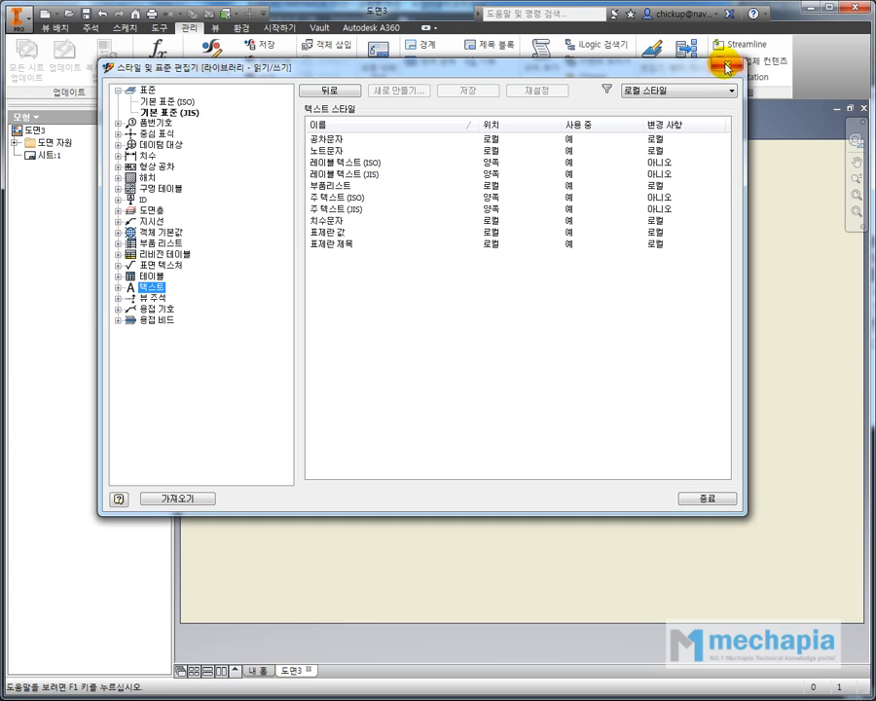
Step: Close the style and standard editor and expand the 도면 자원 folder of the drawing
left_click(697, 494)
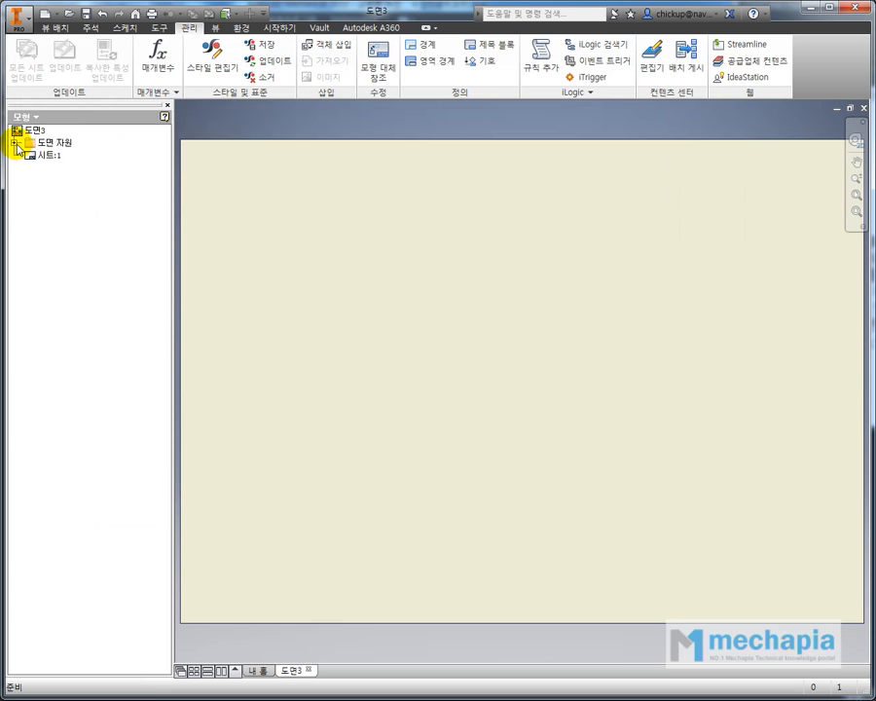
left_click(14, 142)
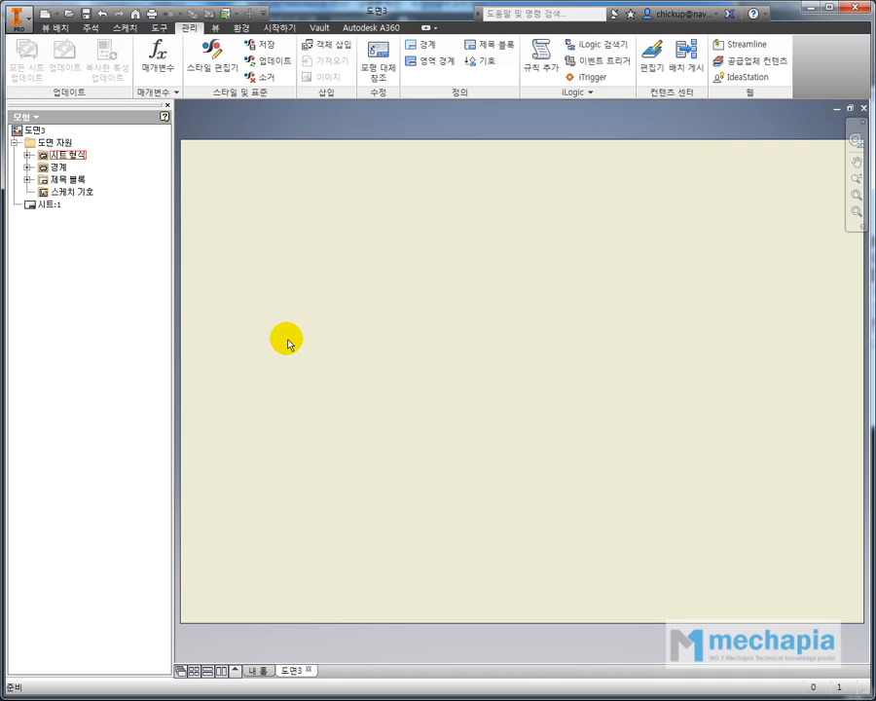